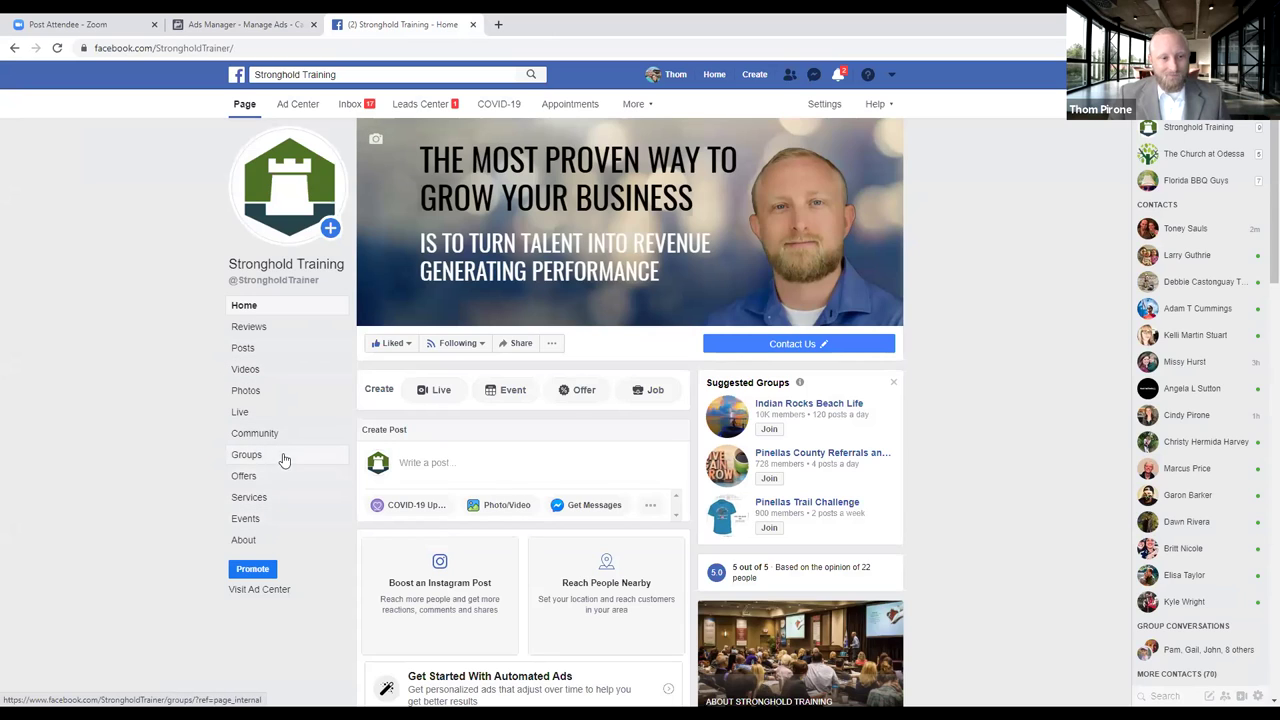
Review the ads in the Stronghold Training page's Ad Center, covering the overview, the full ads list and the Ads Manager details link
{"action": "left_click", "coordinate": [303, 108]}
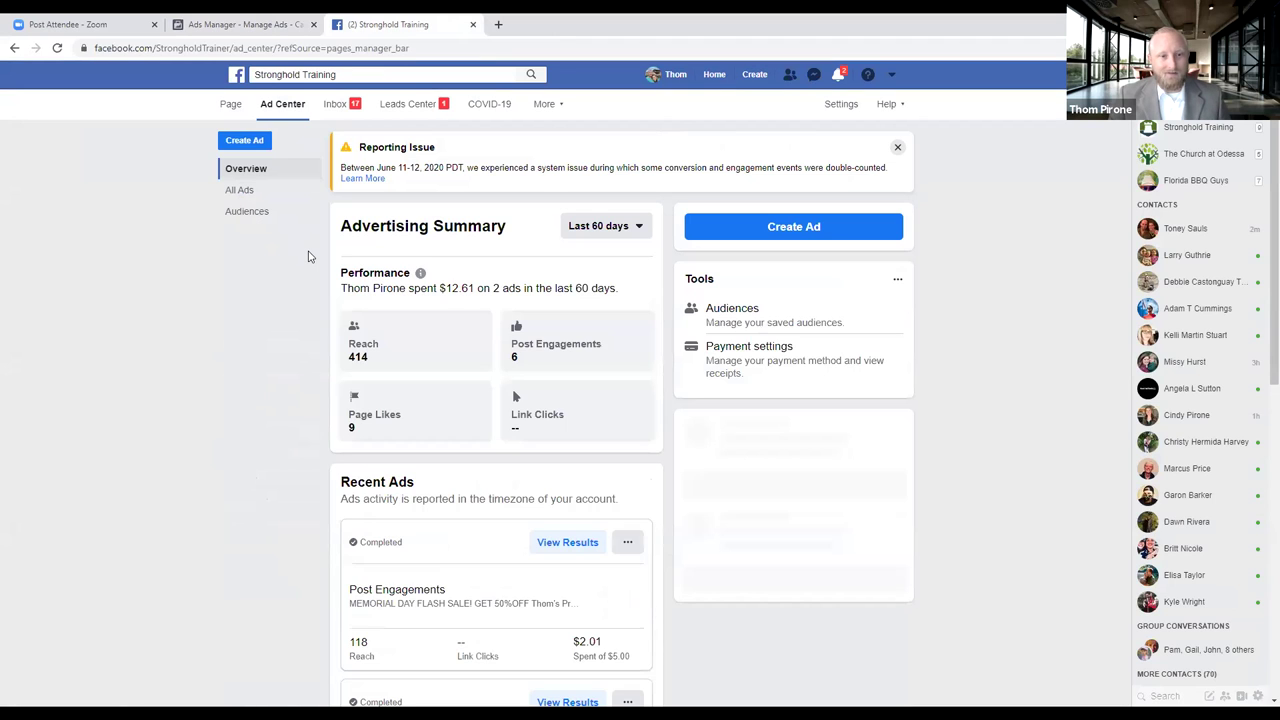
{"action": "scroll", "coordinate": [310, 363], "scroll_direction": "down", "scroll_amount": 5}
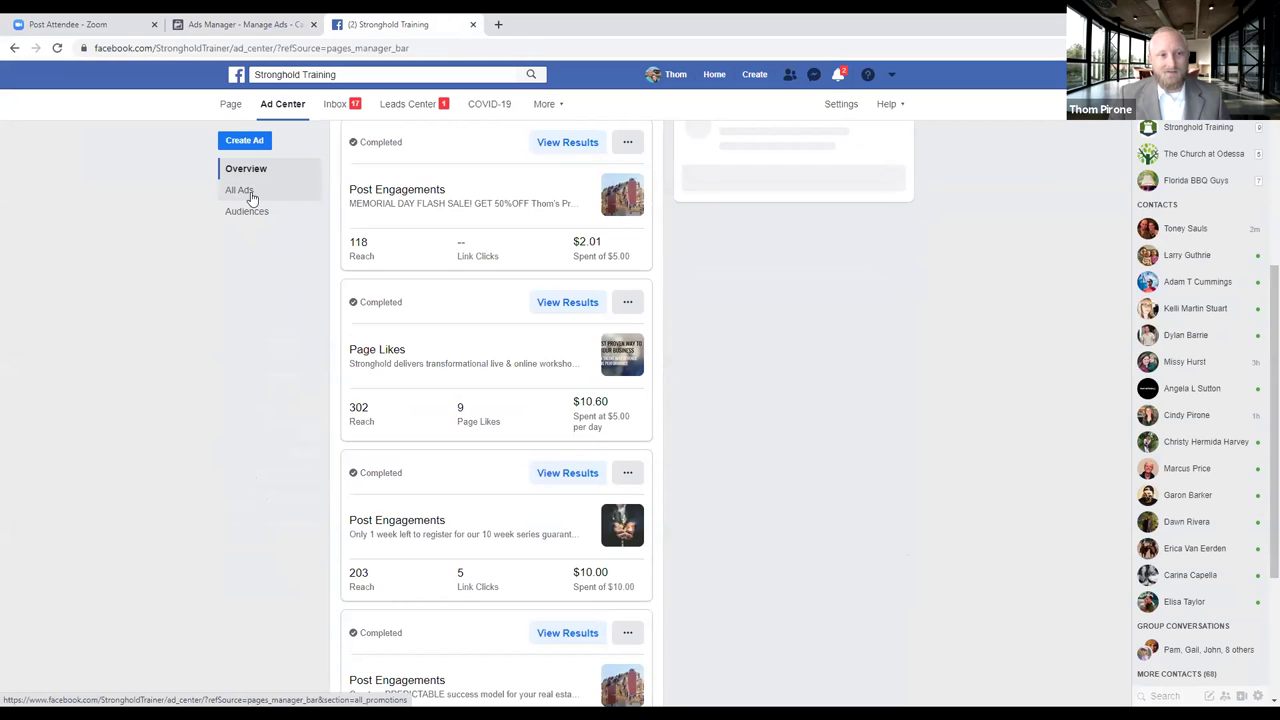
{"action": "left_click", "coordinate": [251, 195]}
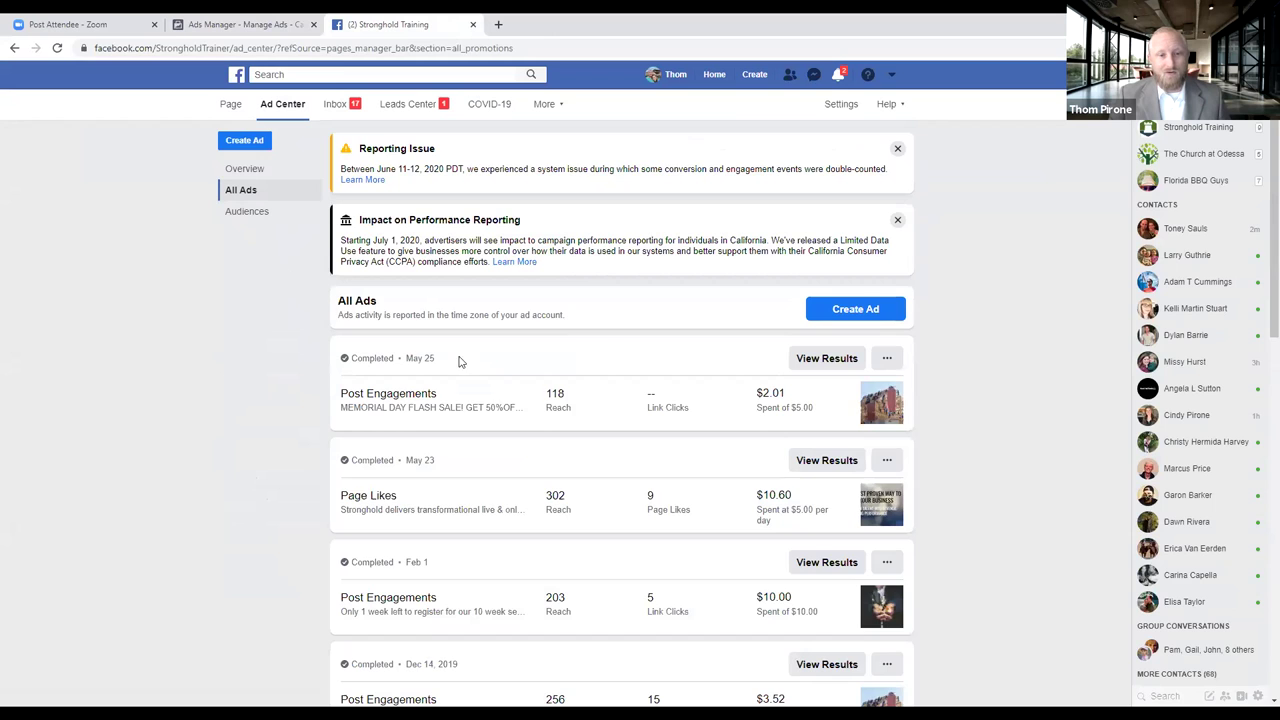
{"action": "scroll", "coordinate": [470, 368], "scroll_direction": "down", "scroll_amount": 2}
{"action": "scroll", "coordinate": [480, 376], "scroll_direction": "down", "scroll_amount": 7}
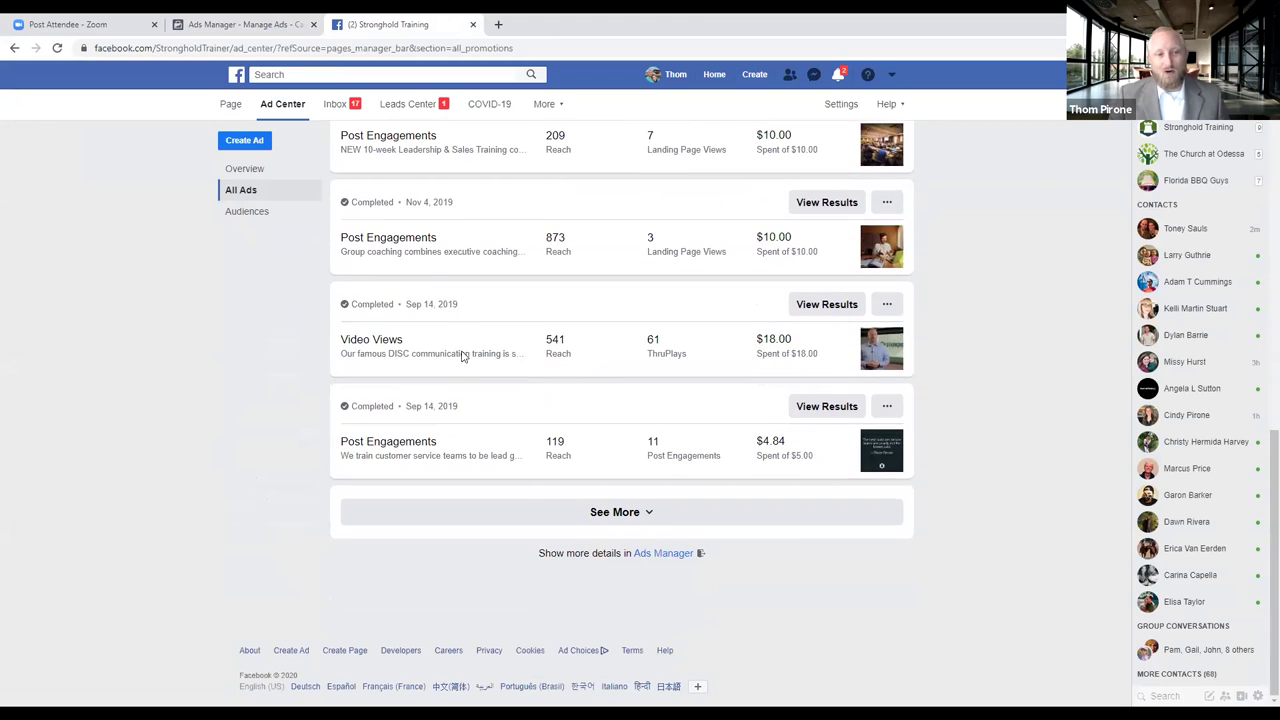
{"action": "left_click", "coordinate": [675, 561]}
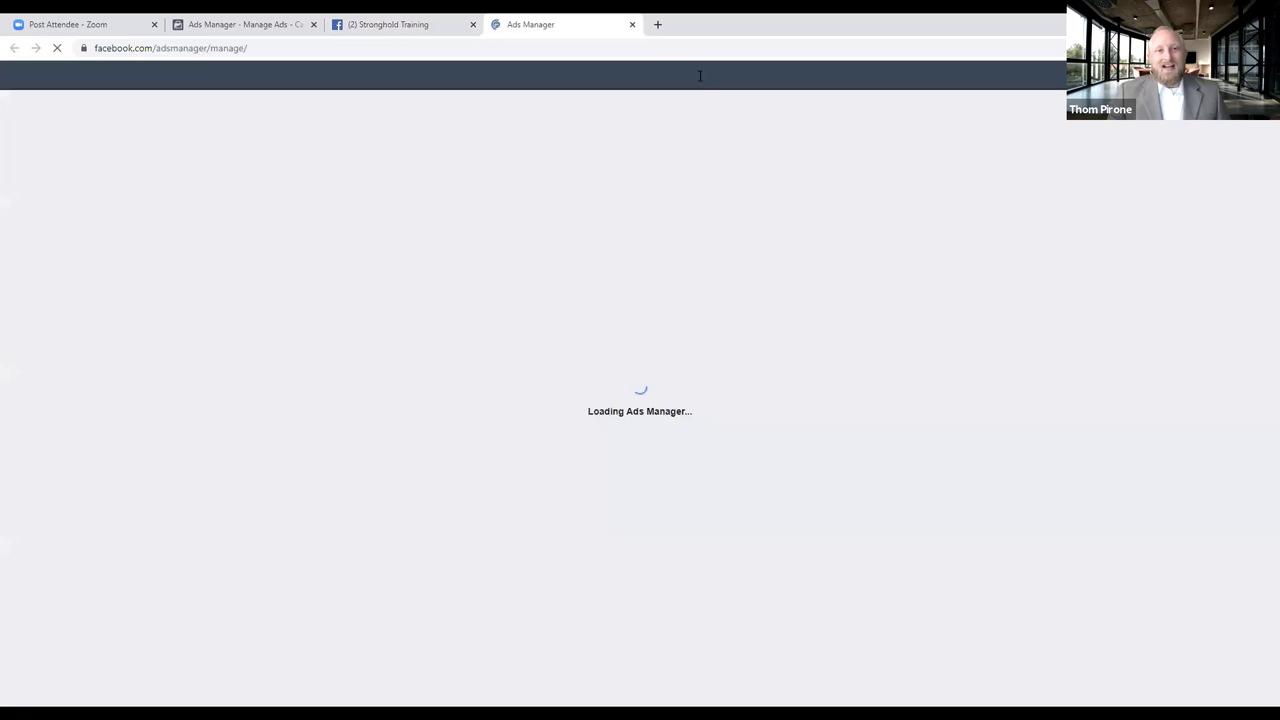
{"action": "left_click", "coordinate": [632, 24]}
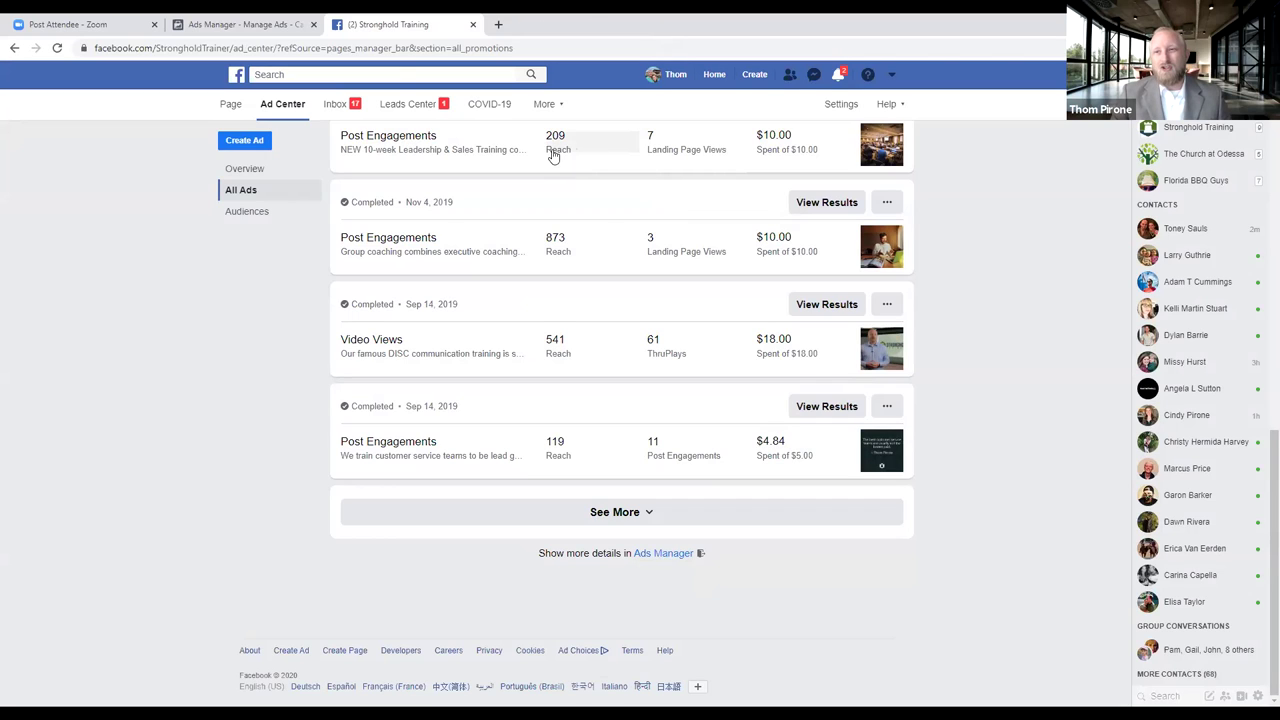
Switch to the open Ads Manager page and create a new campaign with the Conversions objective
{"action": "left_click", "coordinate": [253, 25]}
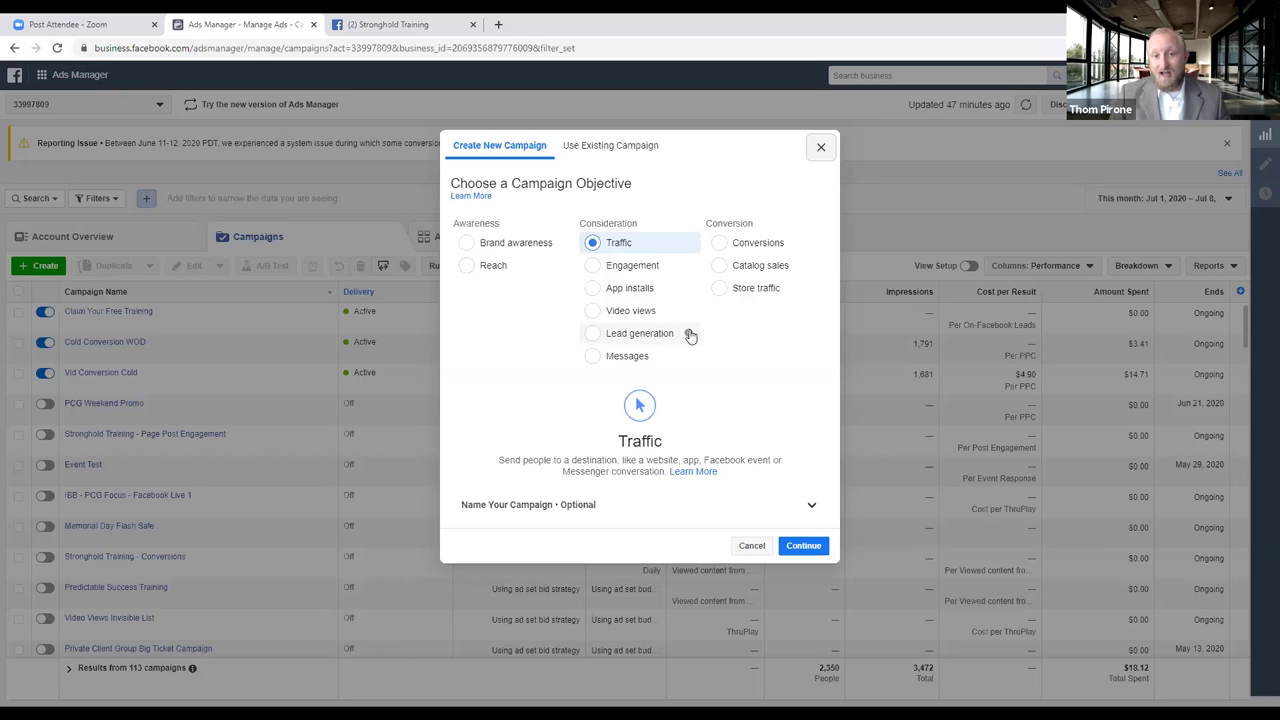
{"action": "mouse_move", "coordinate": [689, 336]}
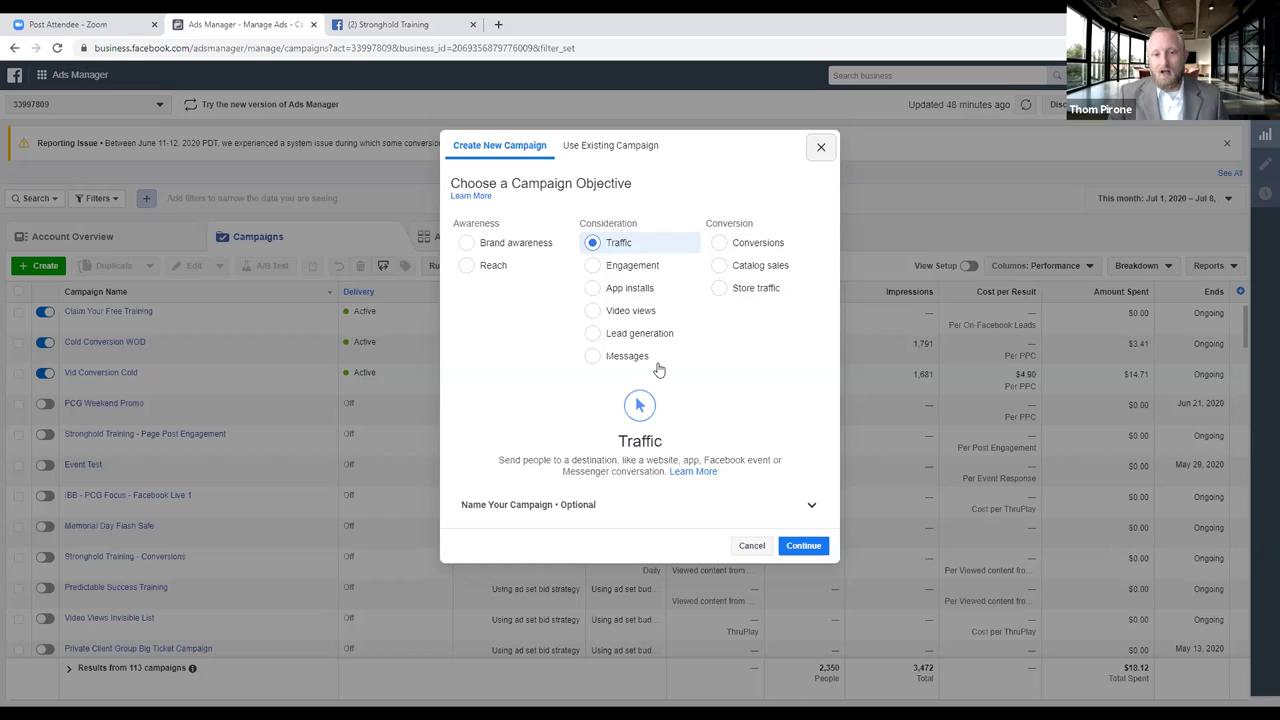
{"action": "left_click", "coordinate": [633, 339]}
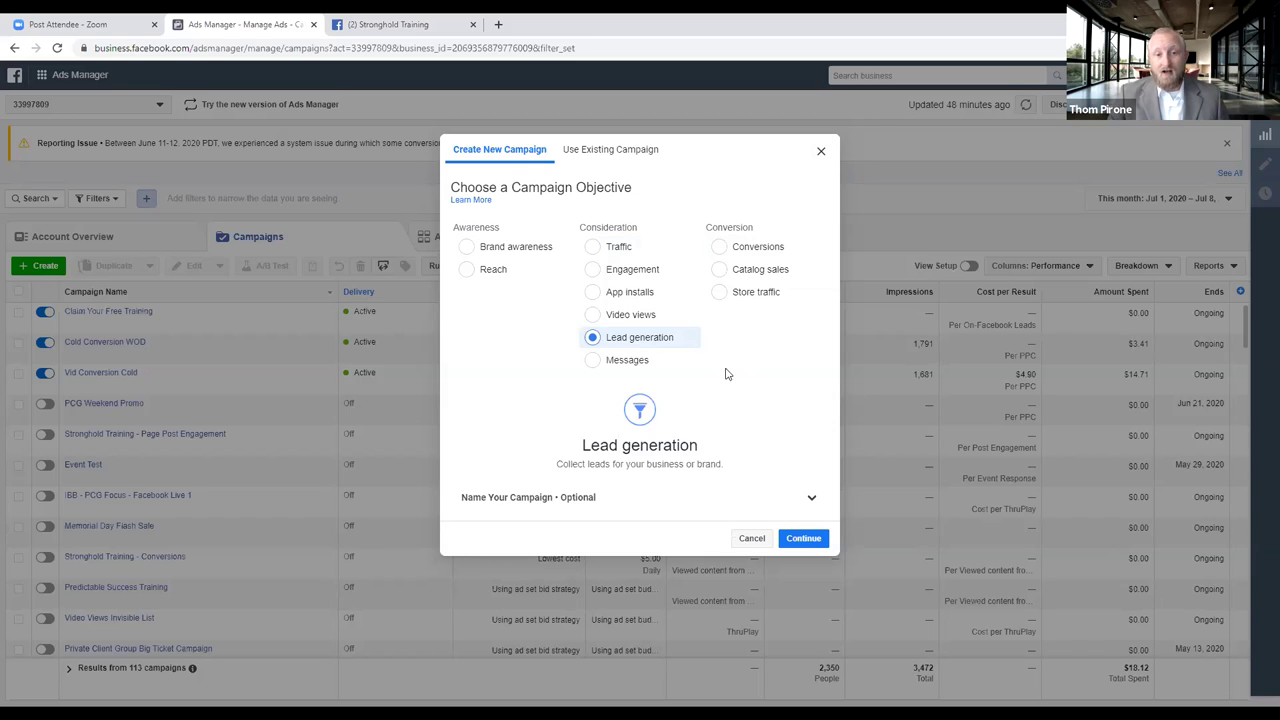
{"action": "left_click", "coordinate": [752, 247]}
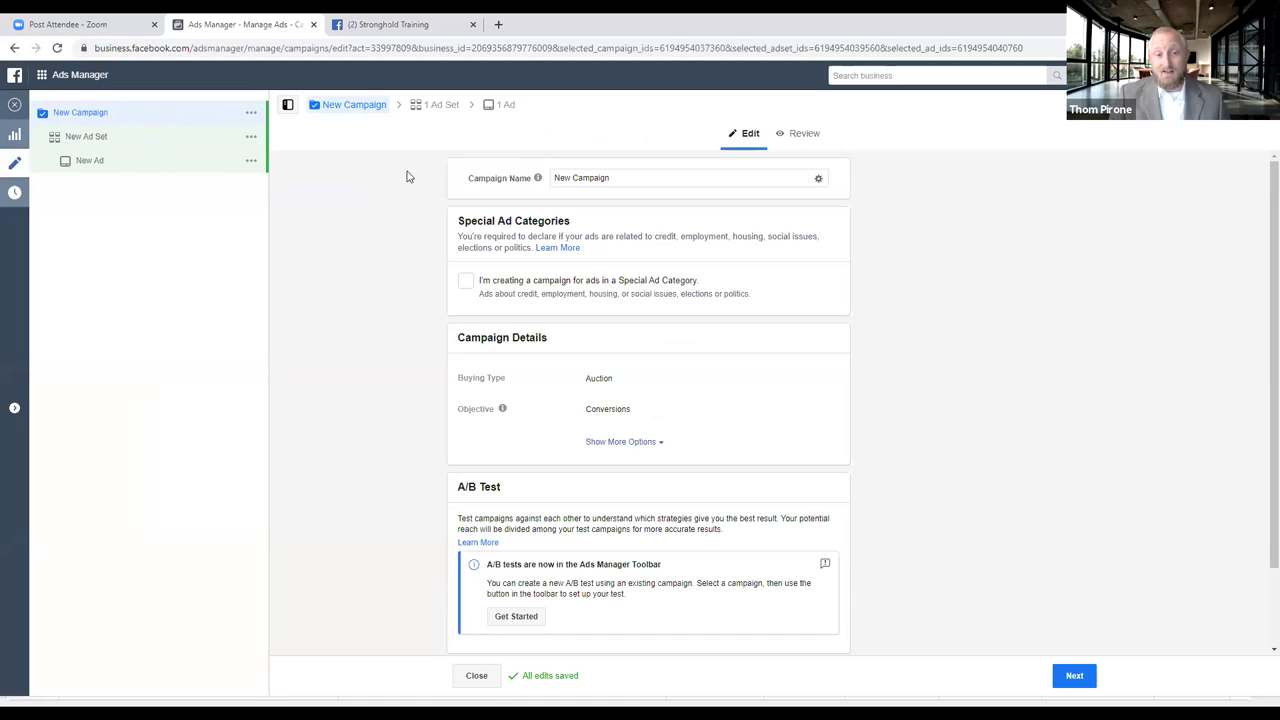
Name the campaign "Conversion to website for lead magnet"
{"action": "left_click", "coordinate": [658, 179]}
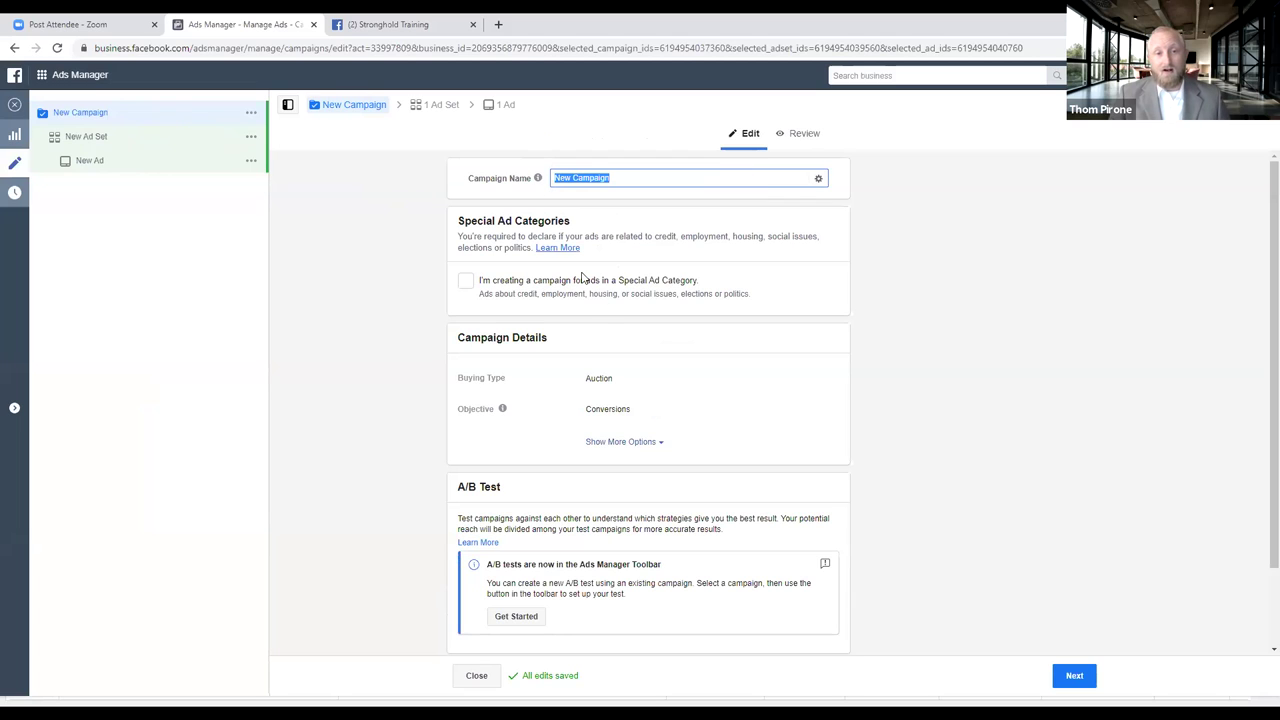
{"action": "type", "text": "Conversion "}
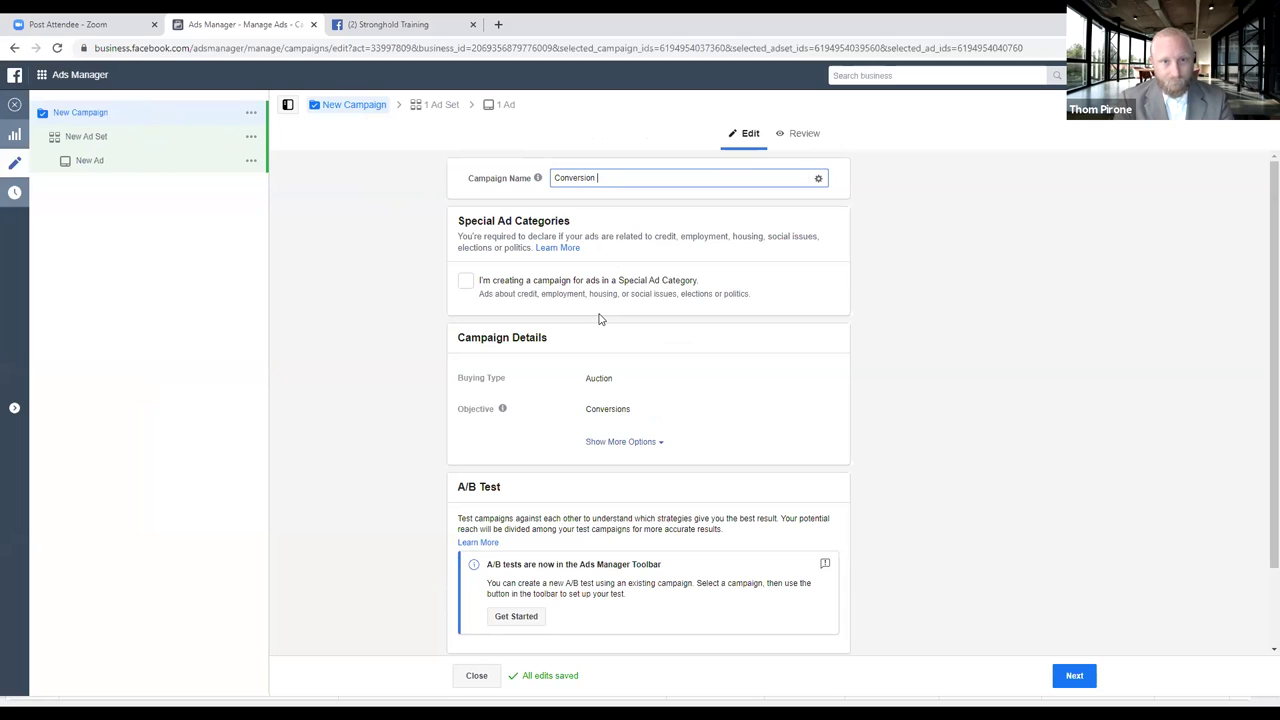
{"action": "type", "text": "to websit"}
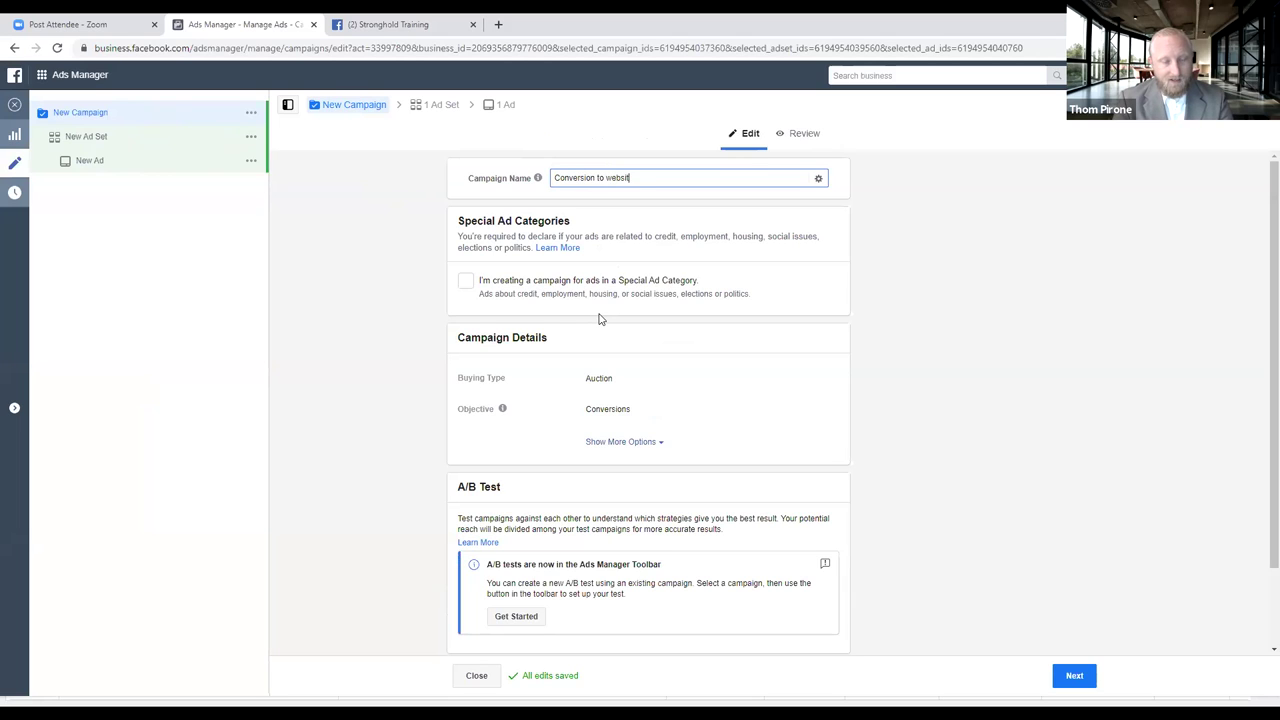
{"action": "type", "text": "e for lead magnet"}
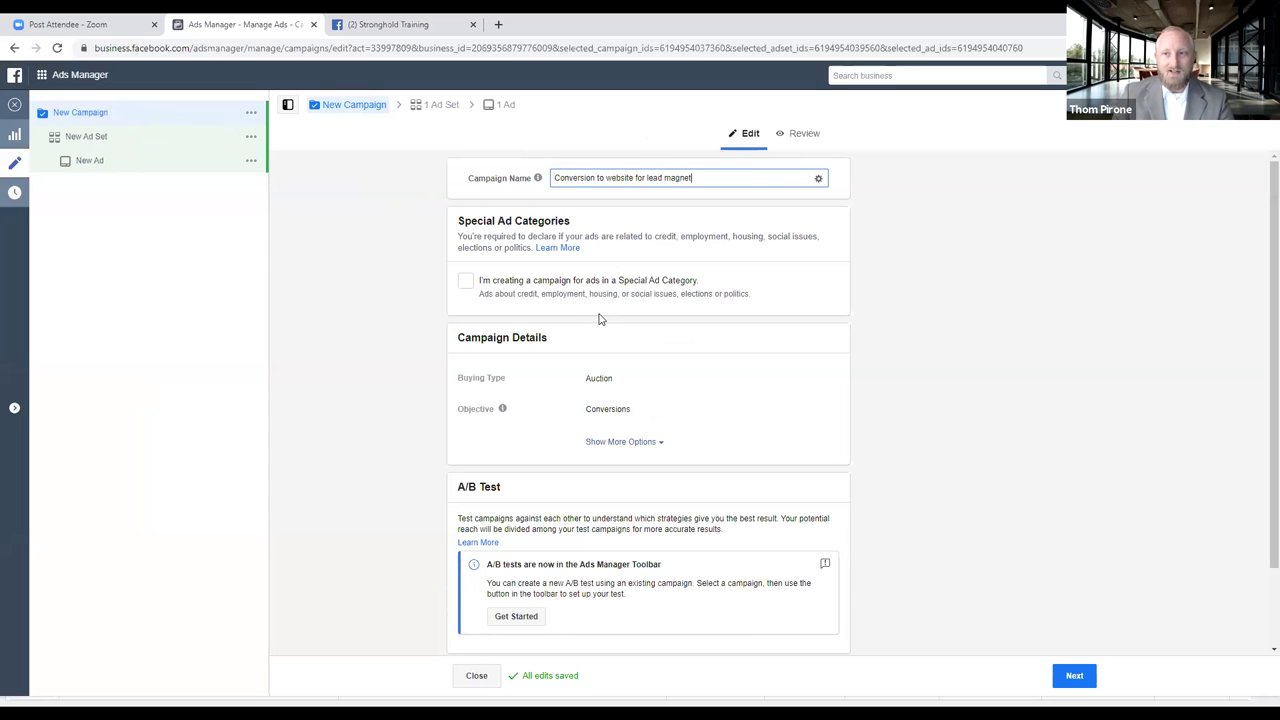
{"action": "left_click", "coordinate": [378, 288]}
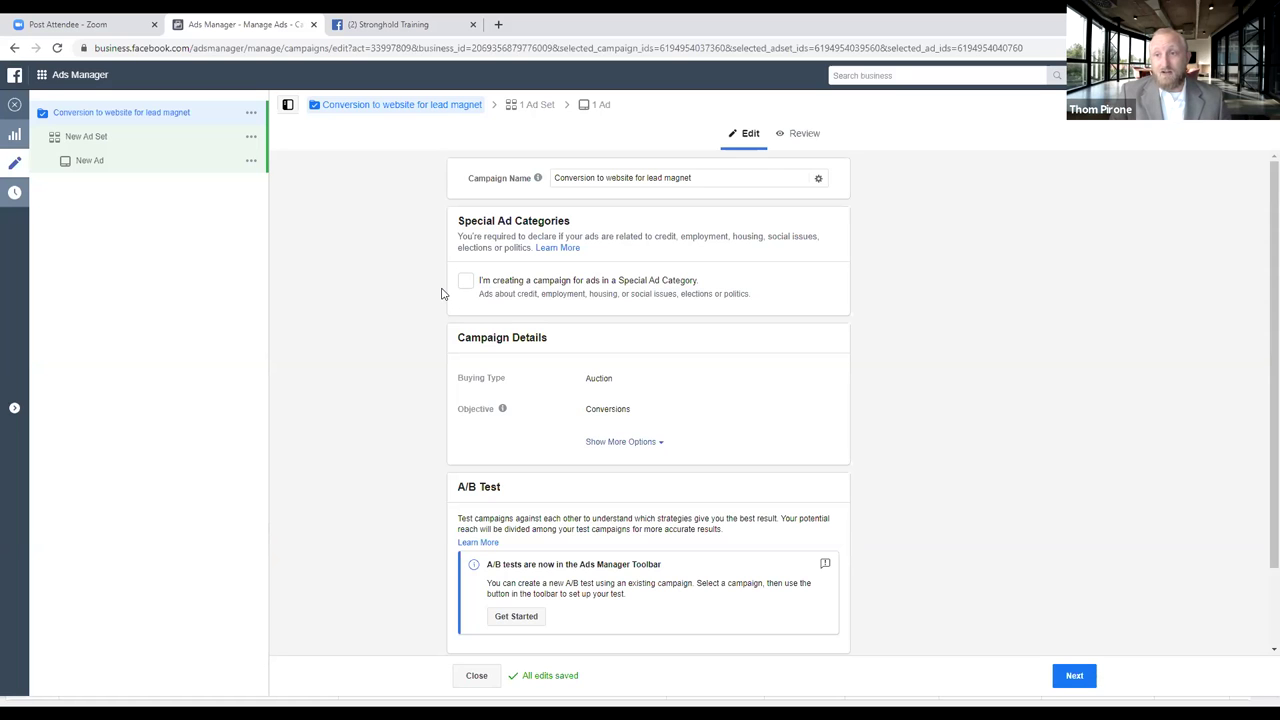
Declare the campaign as a Special Ad Category campaign for Housing and continue to the ad set settings
{"action": "scroll", "coordinate": [443, 293], "scroll_direction": "down", "scroll_amount": 1}
{"action": "scroll", "coordinate": [443, 297], "scroll_direction": "up", "scroll_amount": 1}
{"action": "scroll", "coordinate": [465, 300], "scroll_direction": "down", "scroll_amount": 1}
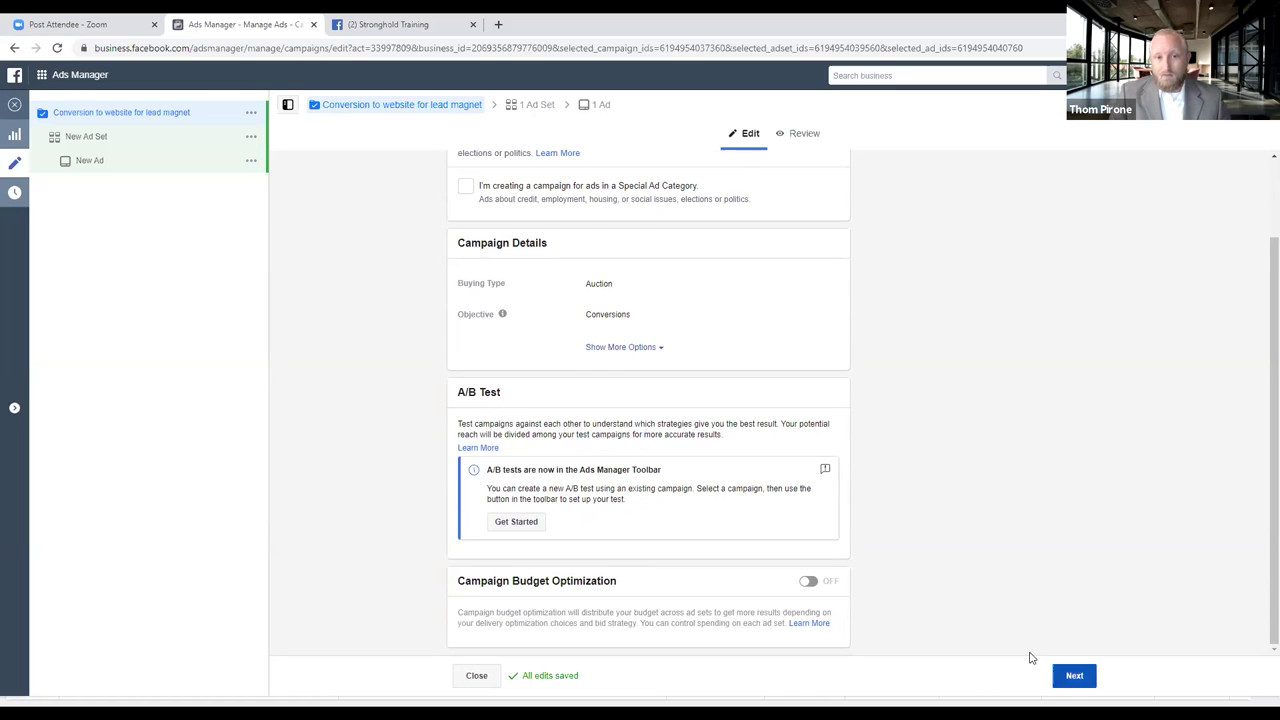
{"action": "scroll", "coordinate": [940, 597], "scroll_direction": "up", "scroll_amount": 1}
{"action": "left_click", "coordinate": [465, 283]}
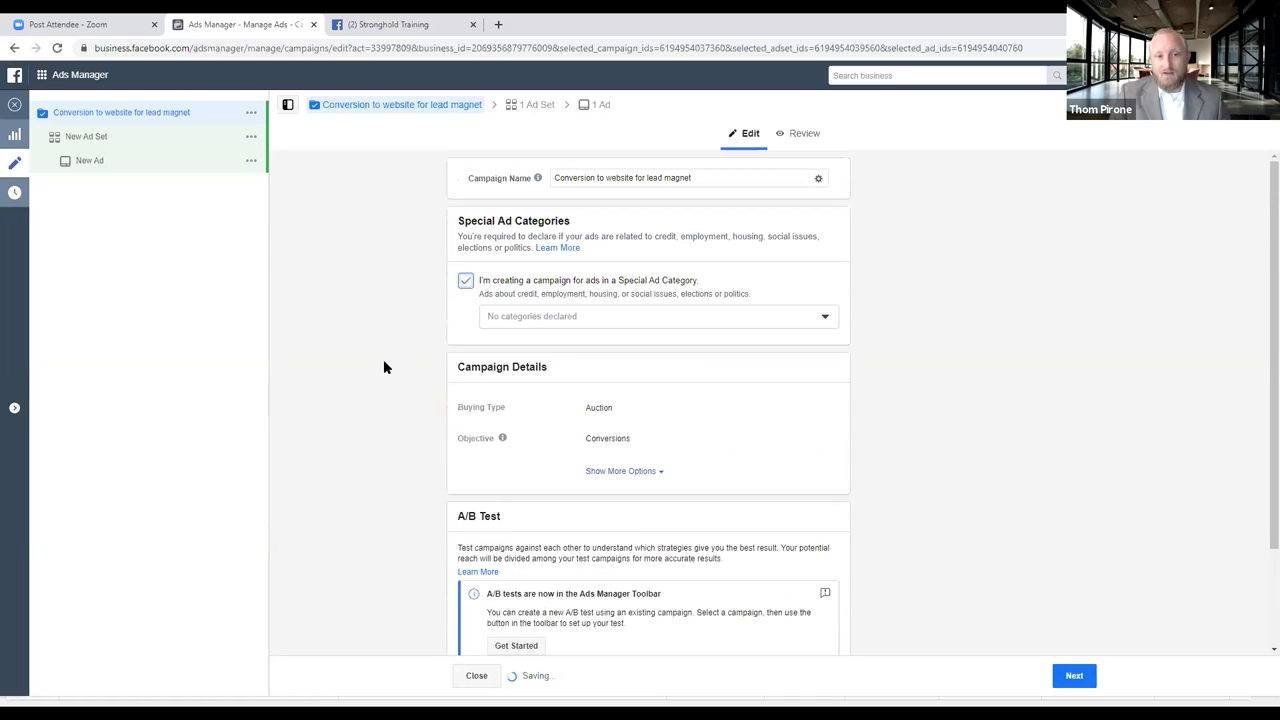
{"action": "left_click", "coordinate": [671, 322]}
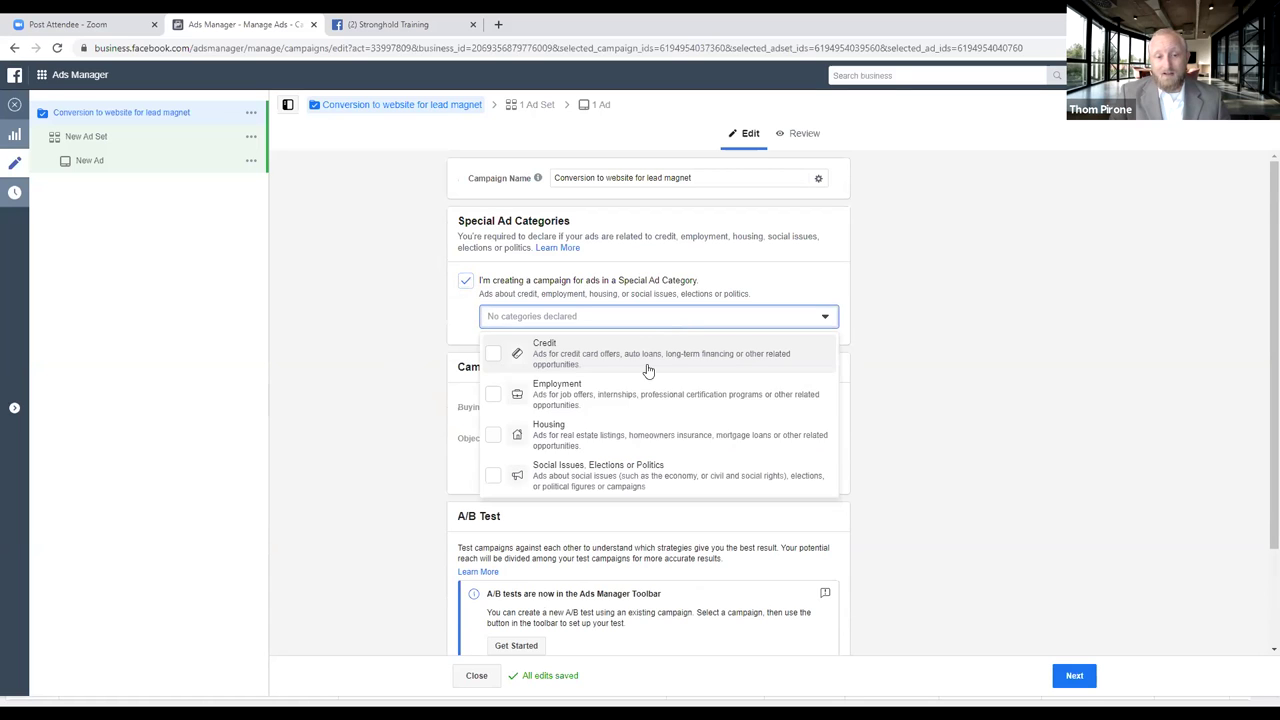
{"action": "left_click", "coordinate": [561, 437]}
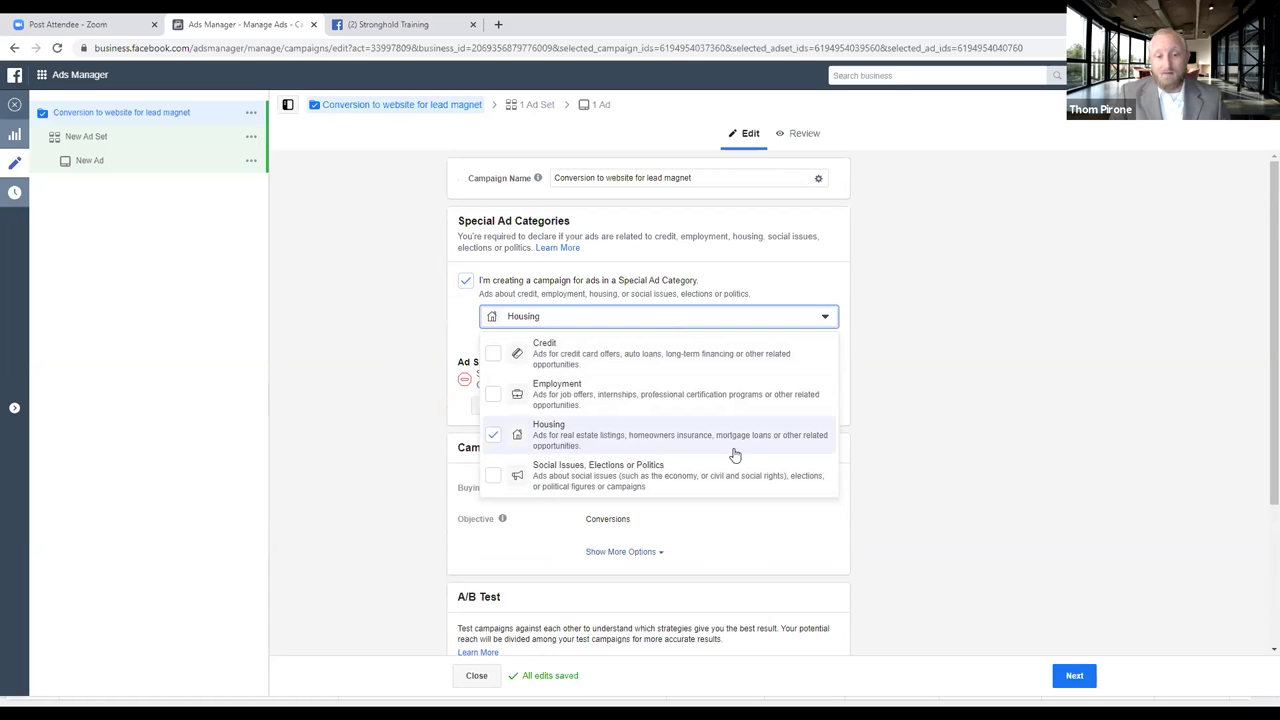
{"action": "left_click", "coordinate": [935, 427]}
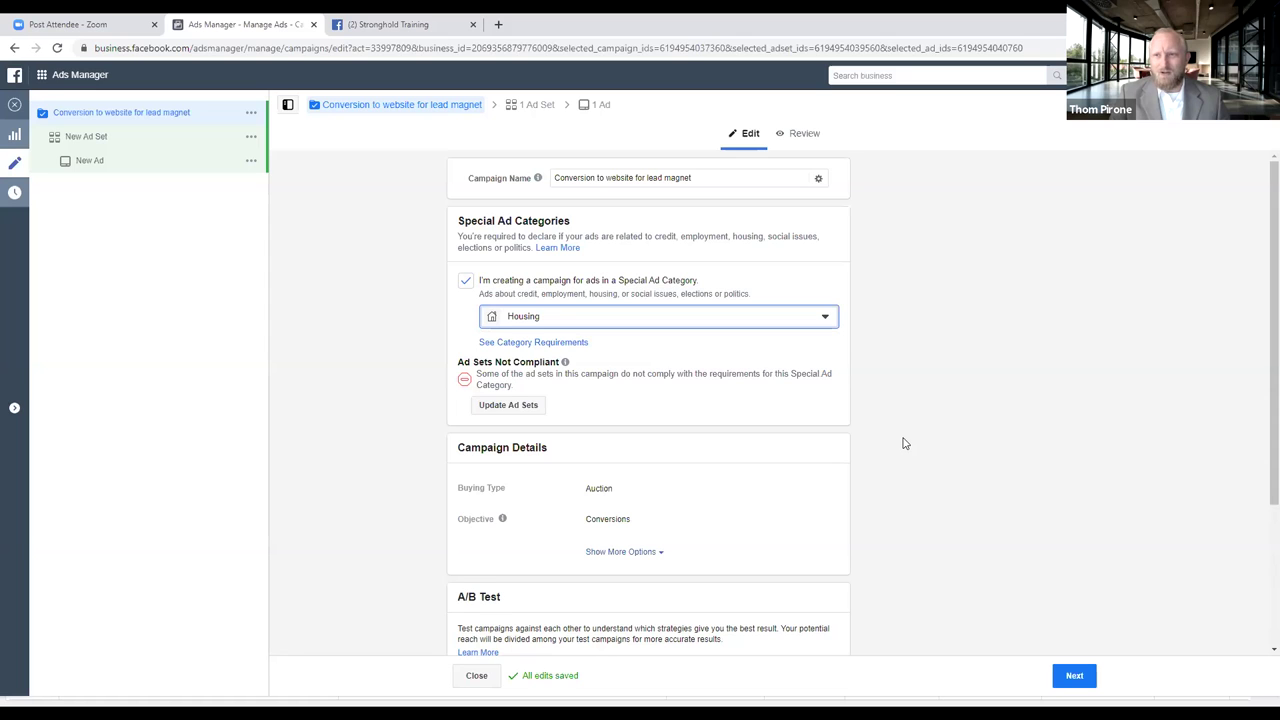
{"action": "scroll", "coordinate": [897, 489], "scroll_direction": "down", "scroll_amount": 1}
{"action": "left_click", "coordinate": [1073, 677]}
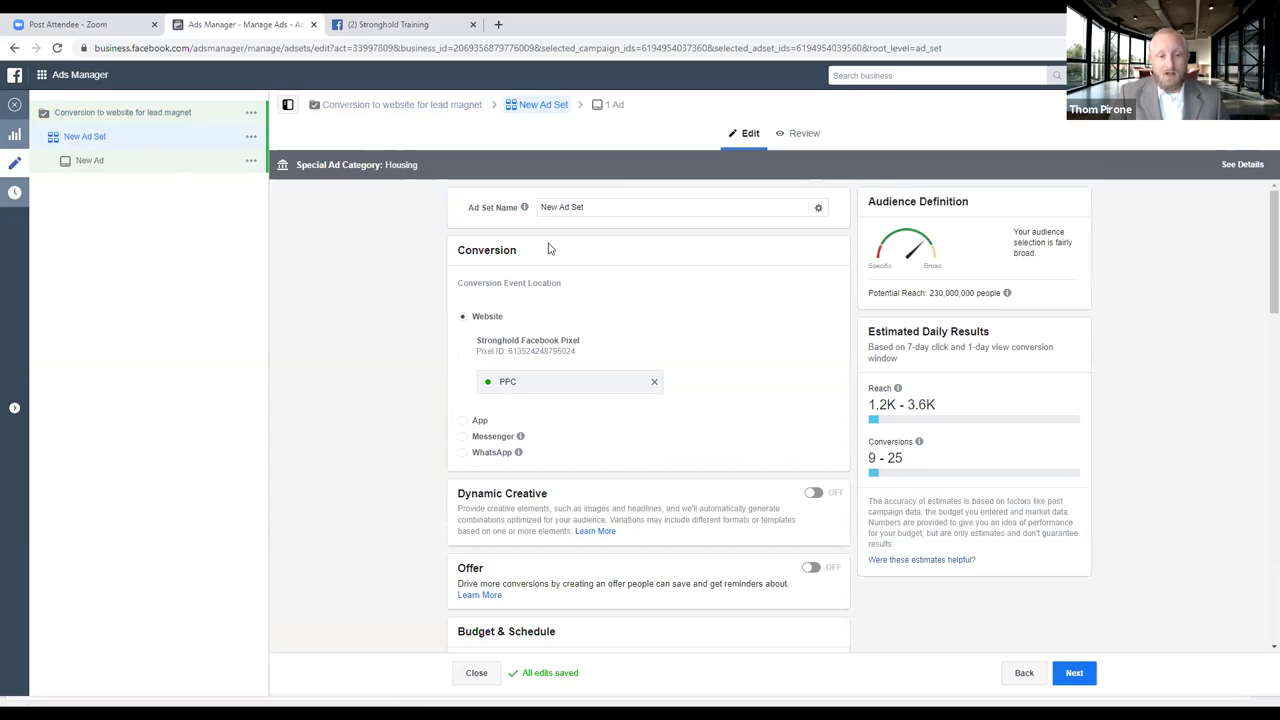
Examine the new ad set's conversion location, dynamic creative, offer, budget and schedule, and audience targeting settings
{"action": "scroll", "coordinate": [548, 250], "scroll_direction": "down", "scroll_amount": 1}
{"action": "scroll", "coordinate": [548, 253], "scroll_direction": "down", "scroll_amount": 2}
{"action": "scroll", "coordinate": [549, 251], "scroll_direction": "up", "scroll_amount": 3}
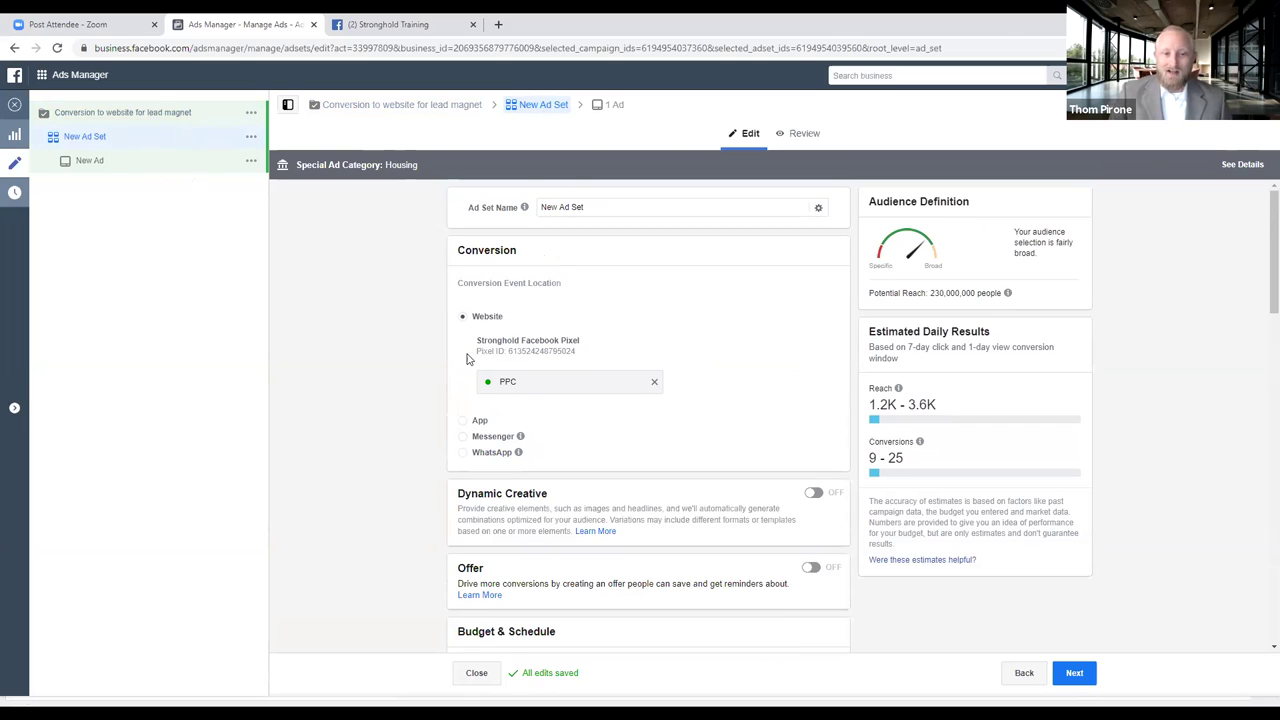
{"action": "scroll", "coordinate": [463, 362], "scroll_direction": "down", "scroll_amount": 2}
{"action": "scroll", "coordinate": [463, 362], "scroll_direction": "down", "scroll_amount": 2}
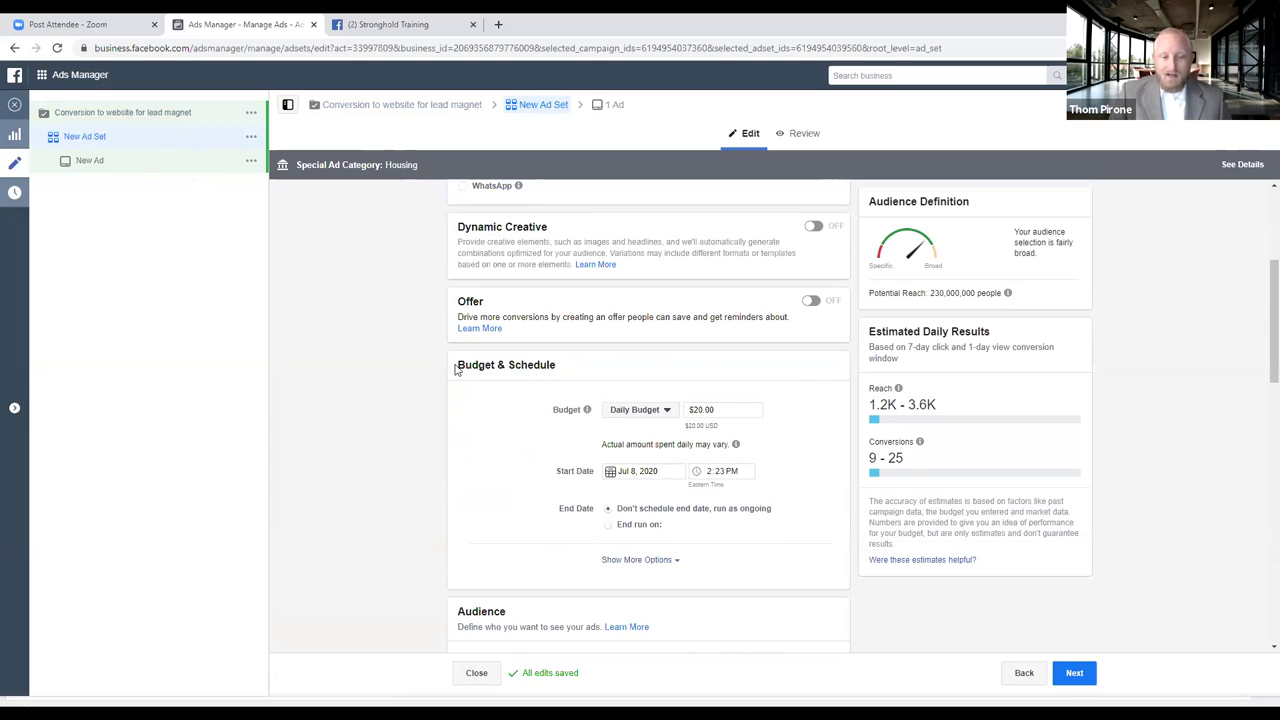
{"action": "scroll", "coordinate": [455, 369], "scroll_direction": "down", "scroll_amount": 3}
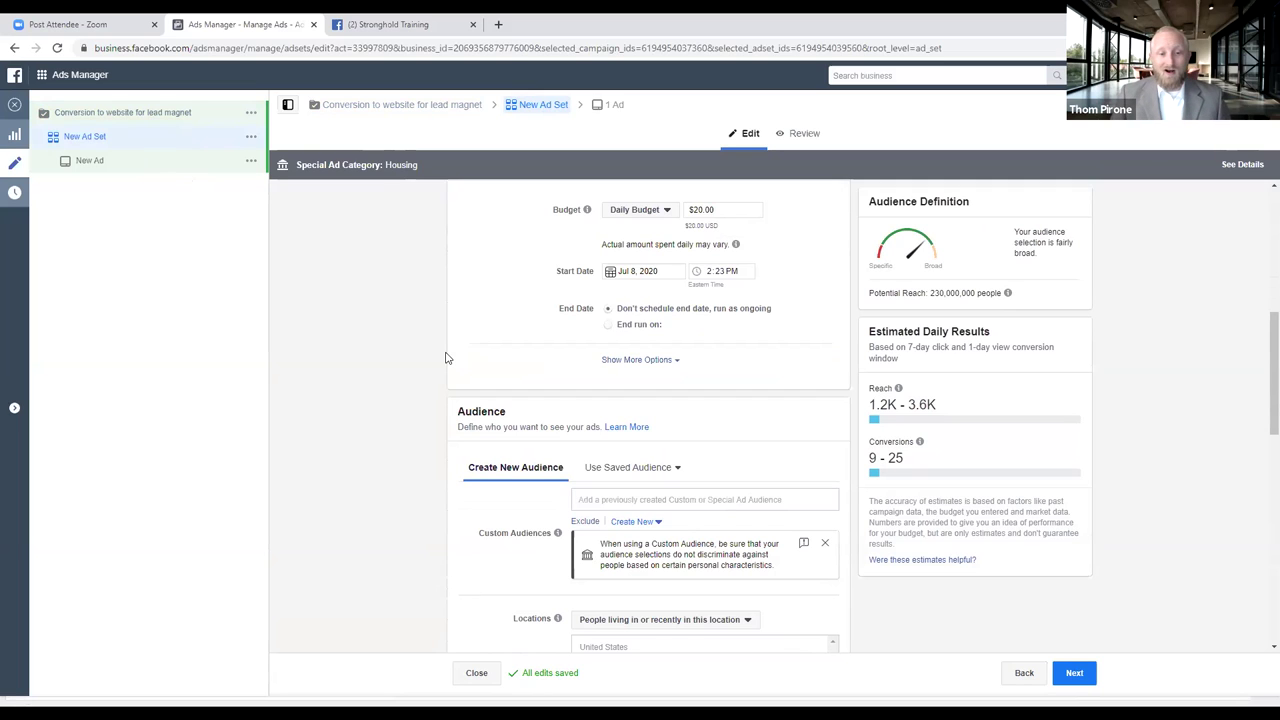
{"action": "scroll", "coordinate": [683, 430], "scroll_direction": "down", "scroll_amount": 3}
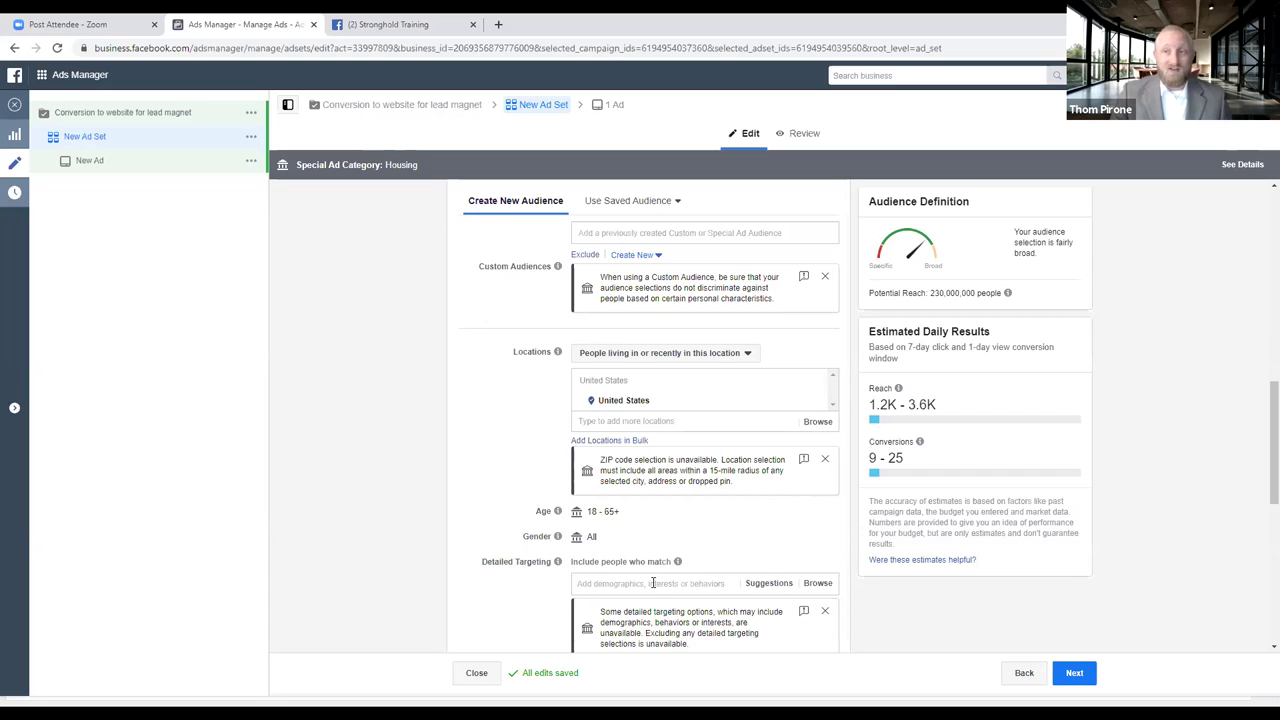
{"action": "scroll", "coordinate": [757, 535], "scroll_direction": "up", "scroll_amount": 4}
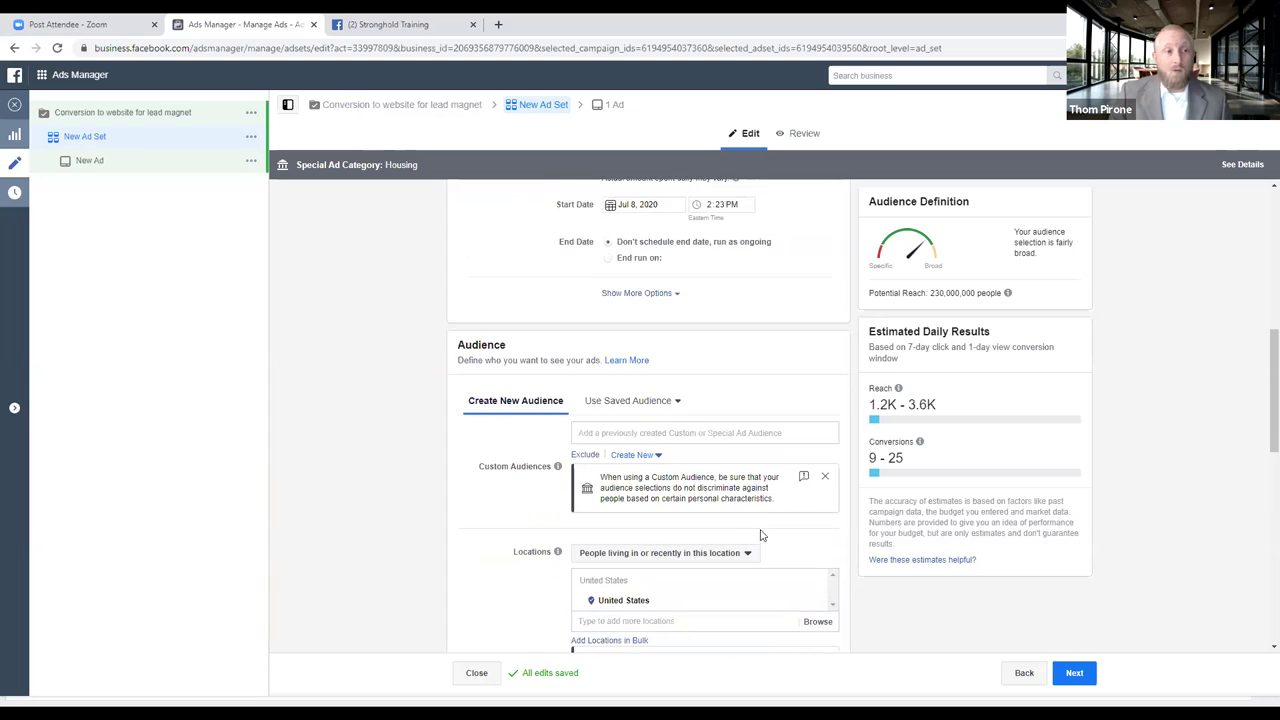
{"action": "scroll", "coordinate": [637, 330], "scroll_direction": "up", "scroll_amount": 3}
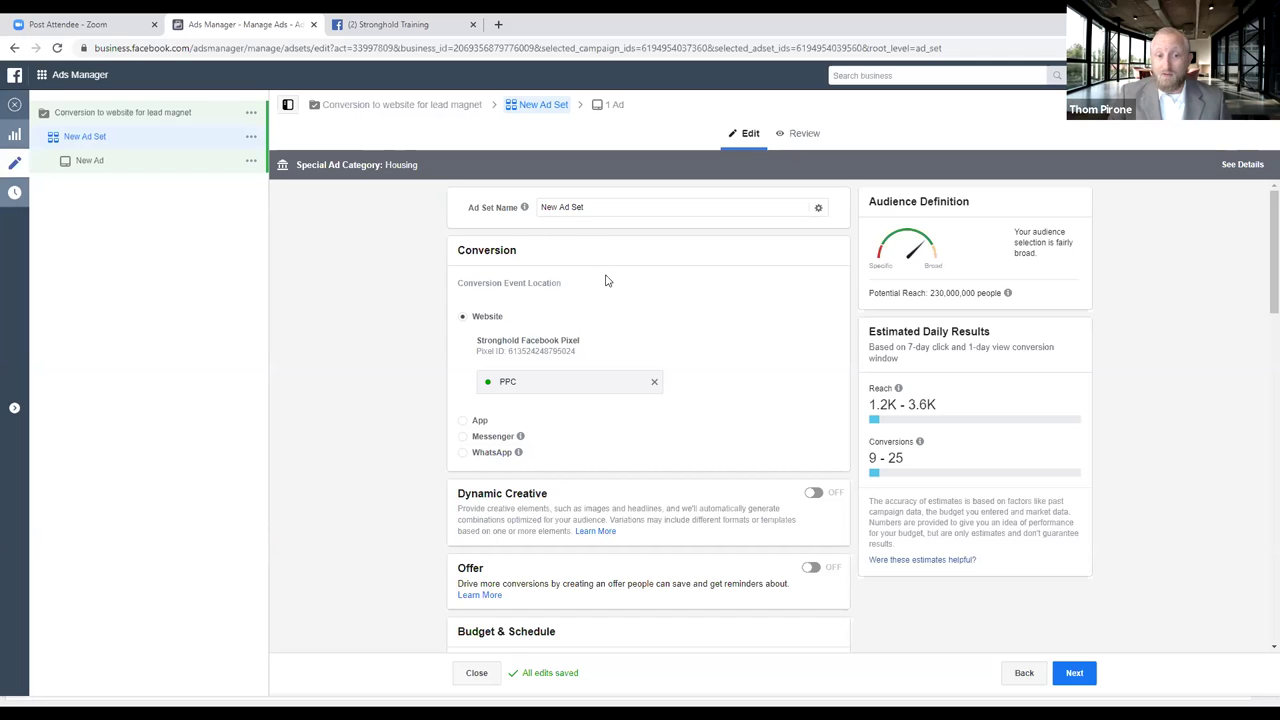
{"action": "scroll", "coordinate": [605, 281], "scroll_direction": "down", "scroll_amount": 1}
{"action": "scroll", "coordinate": [585, 240], "scroll_direction": "up", "scroll_amount": 1}
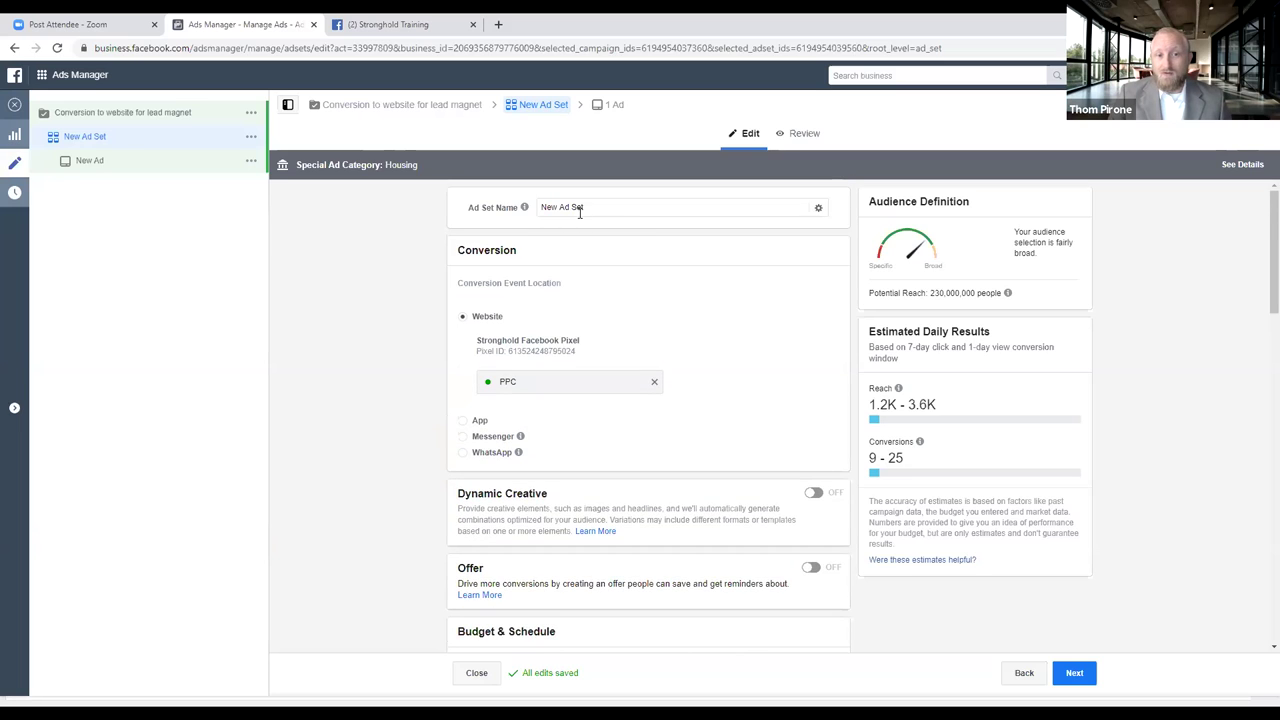
Set the ad set's daily budget to $2.00
{"action": "scroll", "coordinate": [585, 250], "scroll_direction": "down", "scroll_amount": 5}
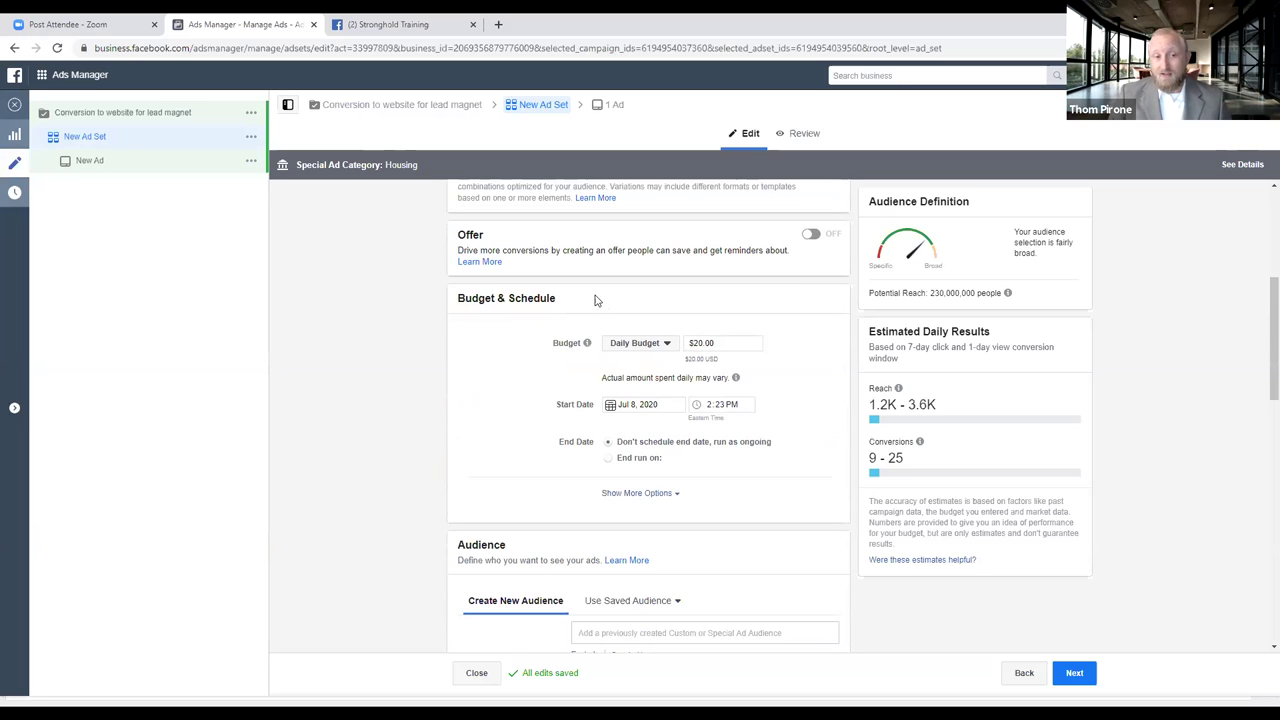
{"action": "left_click", "coordinate": [701, 342]}
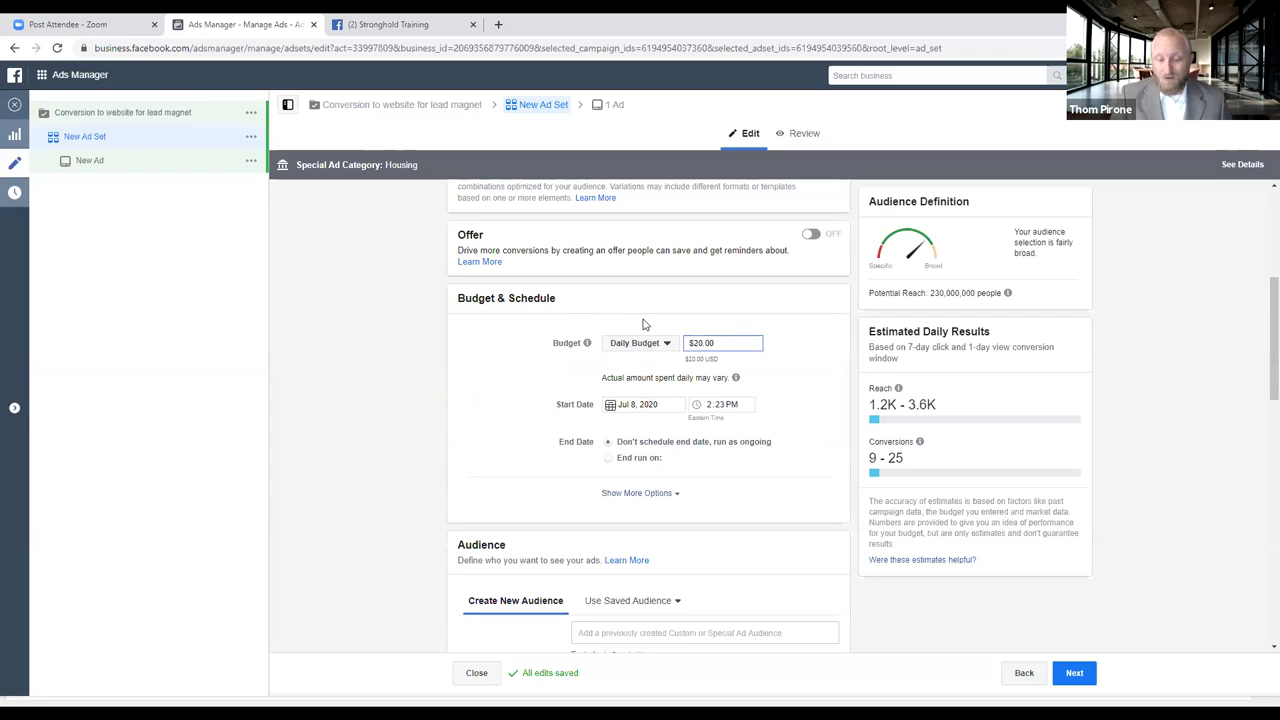
{"action": "key", "text": "BackSpace"}
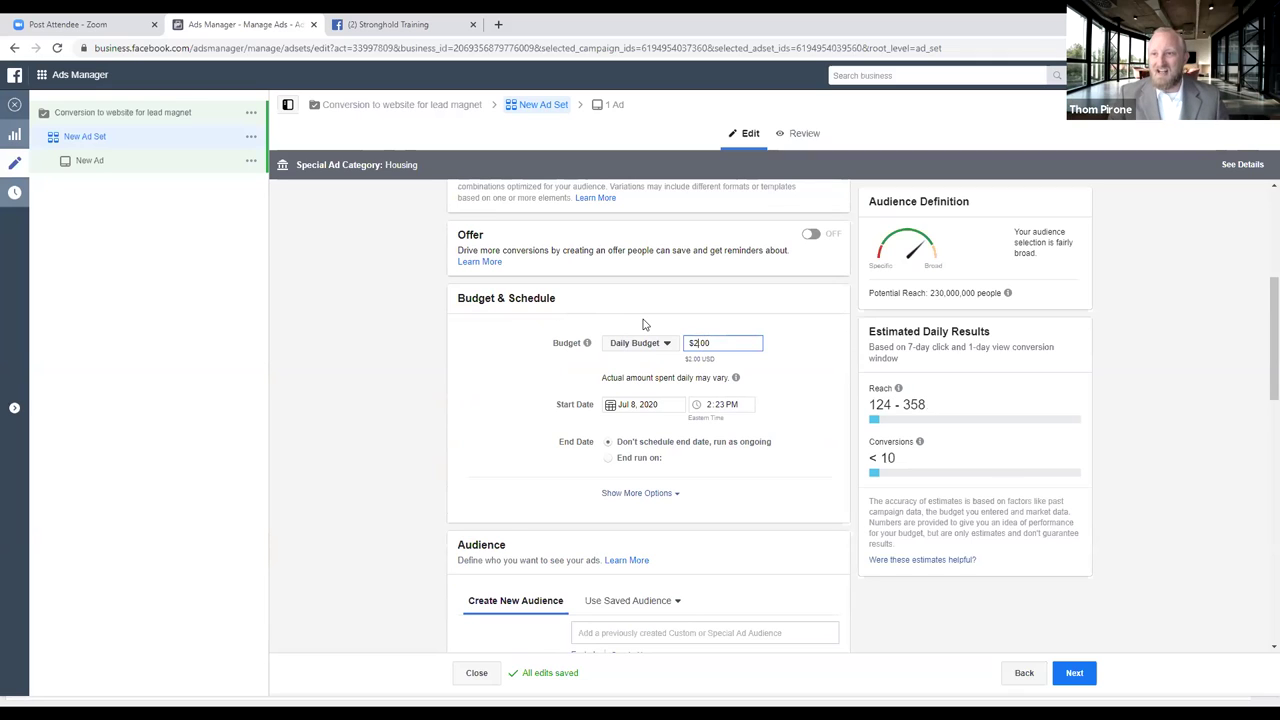
{"action": "left_click", "coordinate": [512, 372]}
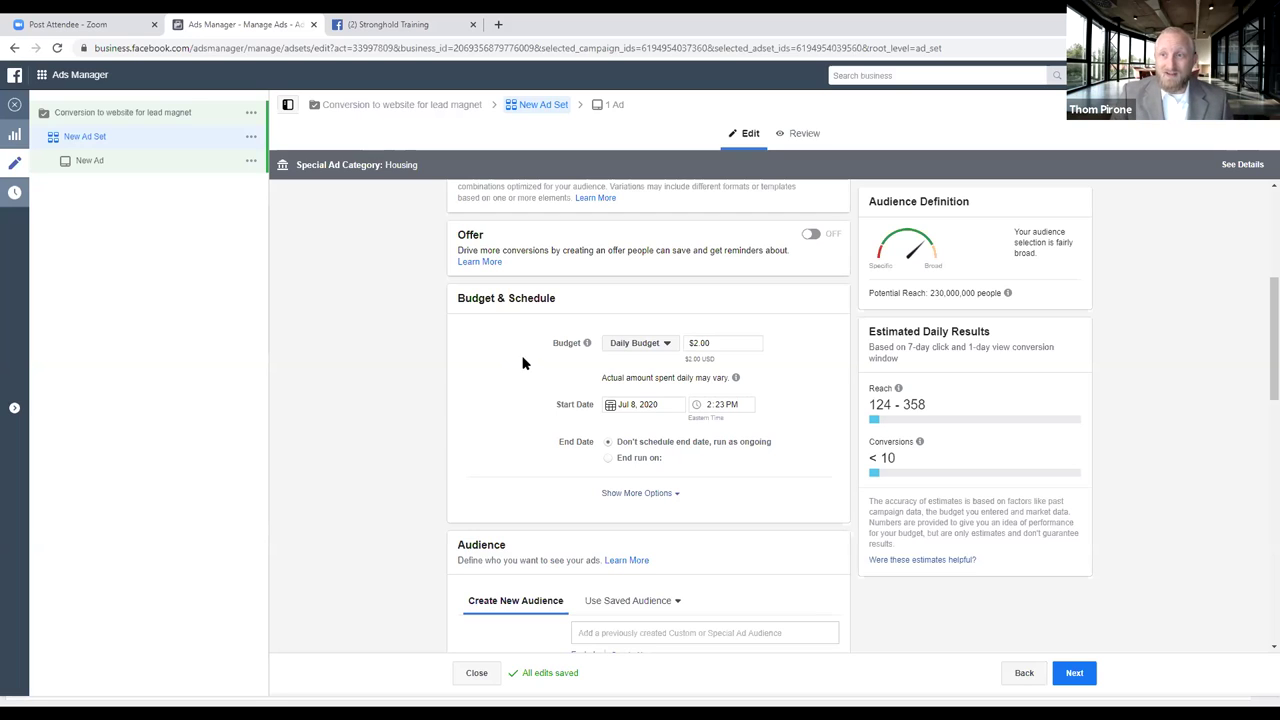
Examine the available sources for creating a new custom audience, and close the selection without creating one
{"action": "scroll", "coordinate": [524, 360], "scroll_direction": "down", "scroll_amount": 1}
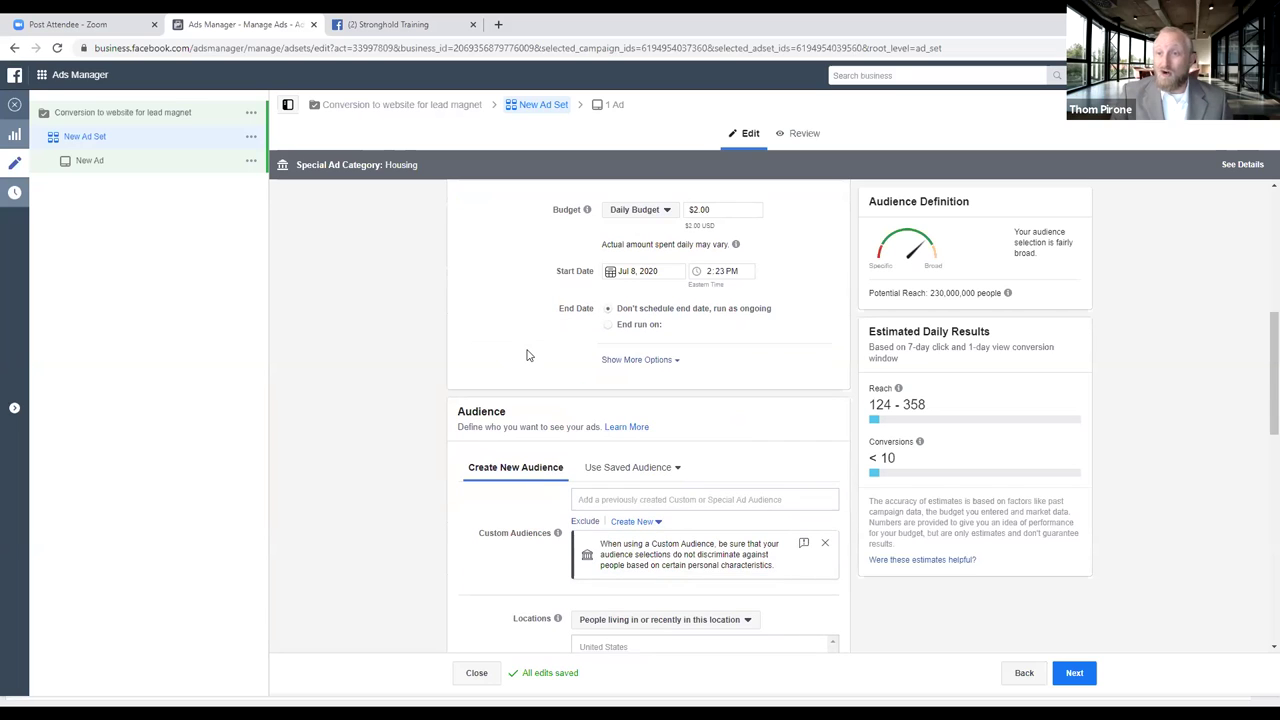
{"action": "scroll", "coordinate": [529, 355], "scroll_direction": "down", "scroll_amount": 1}
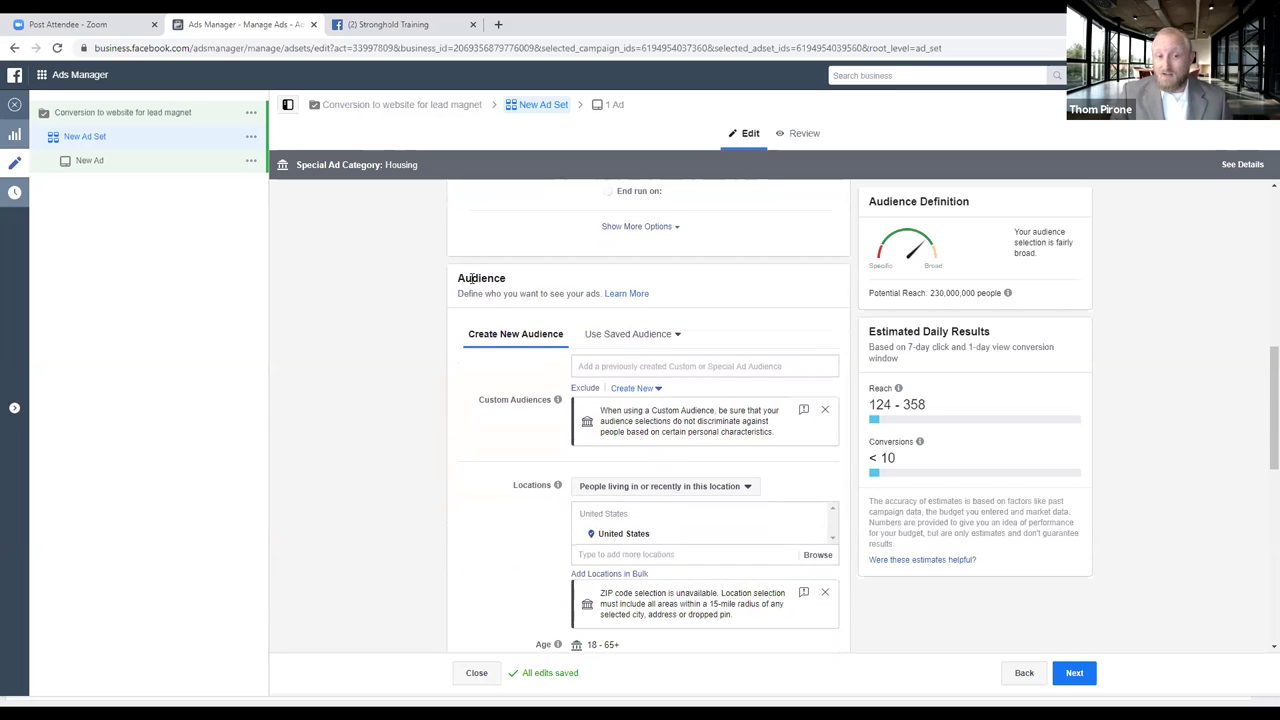
{"action": "scroll", "coordinate": [543, 310], "scroll_direction": "down", "scroll_amount": 1}
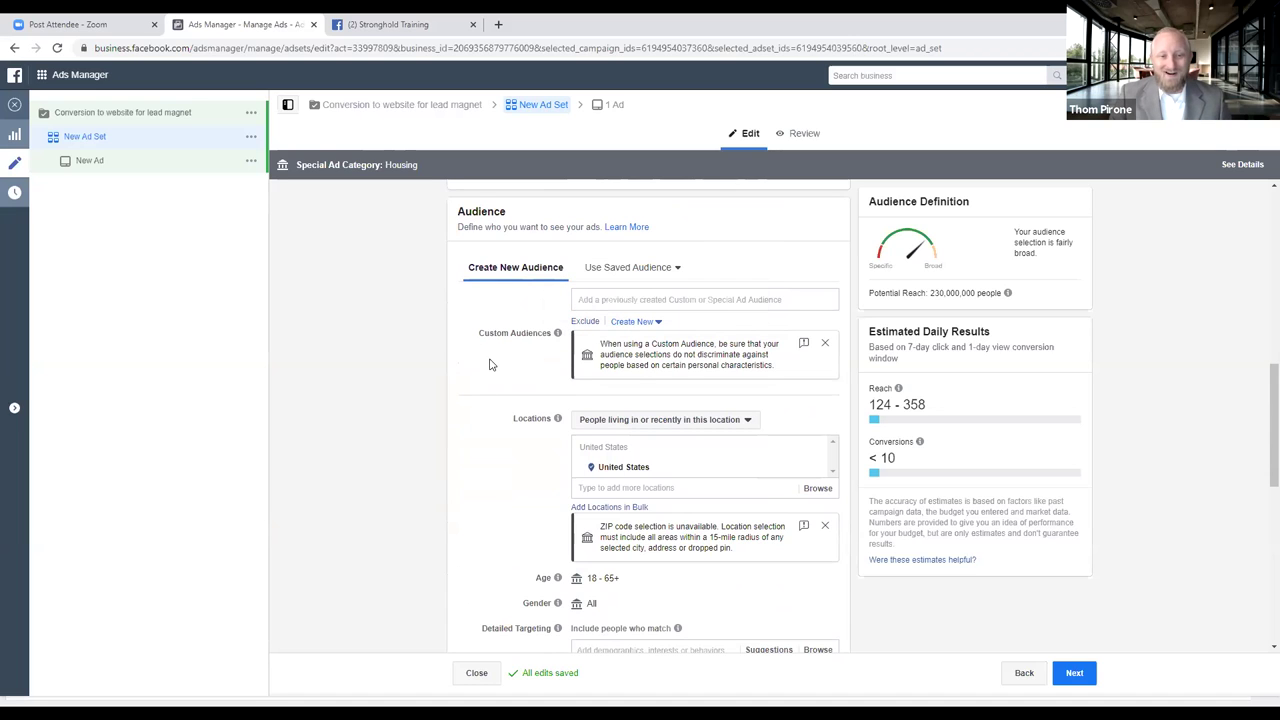
{"action": "left_click", "coordinate": [648, 325]}
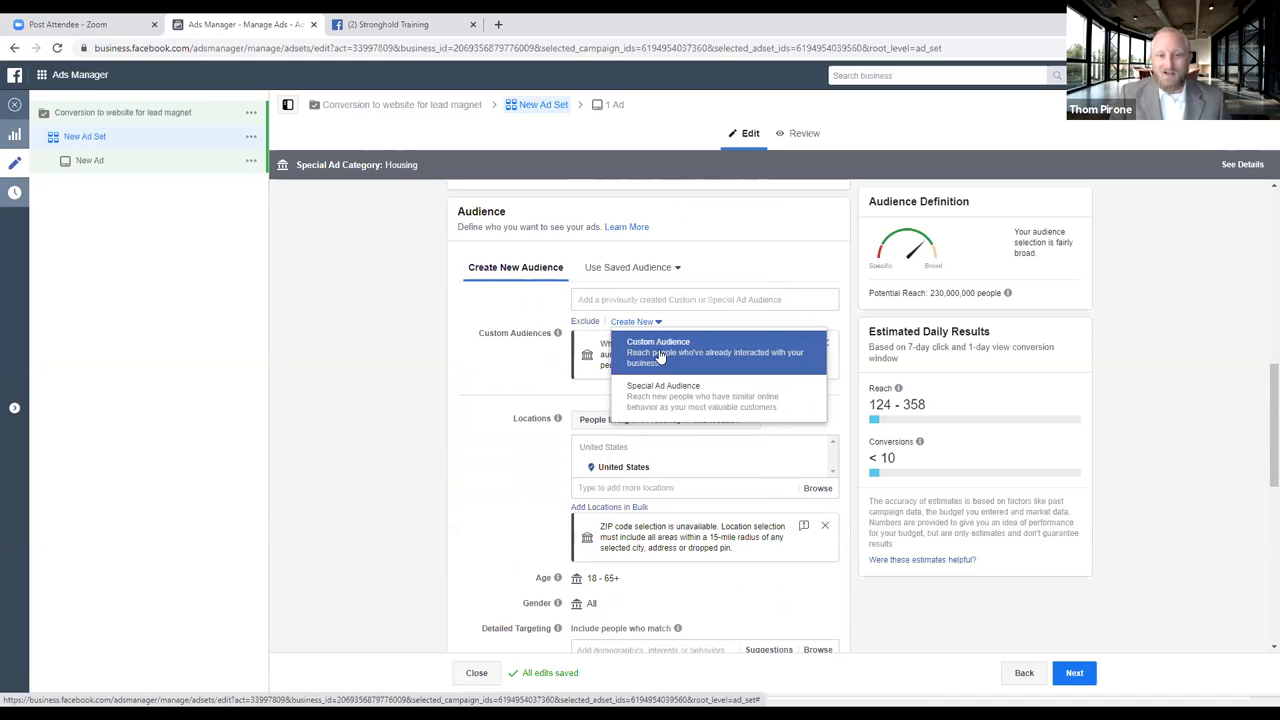
{"action": "left_click", "coordinate": [658, 350]}
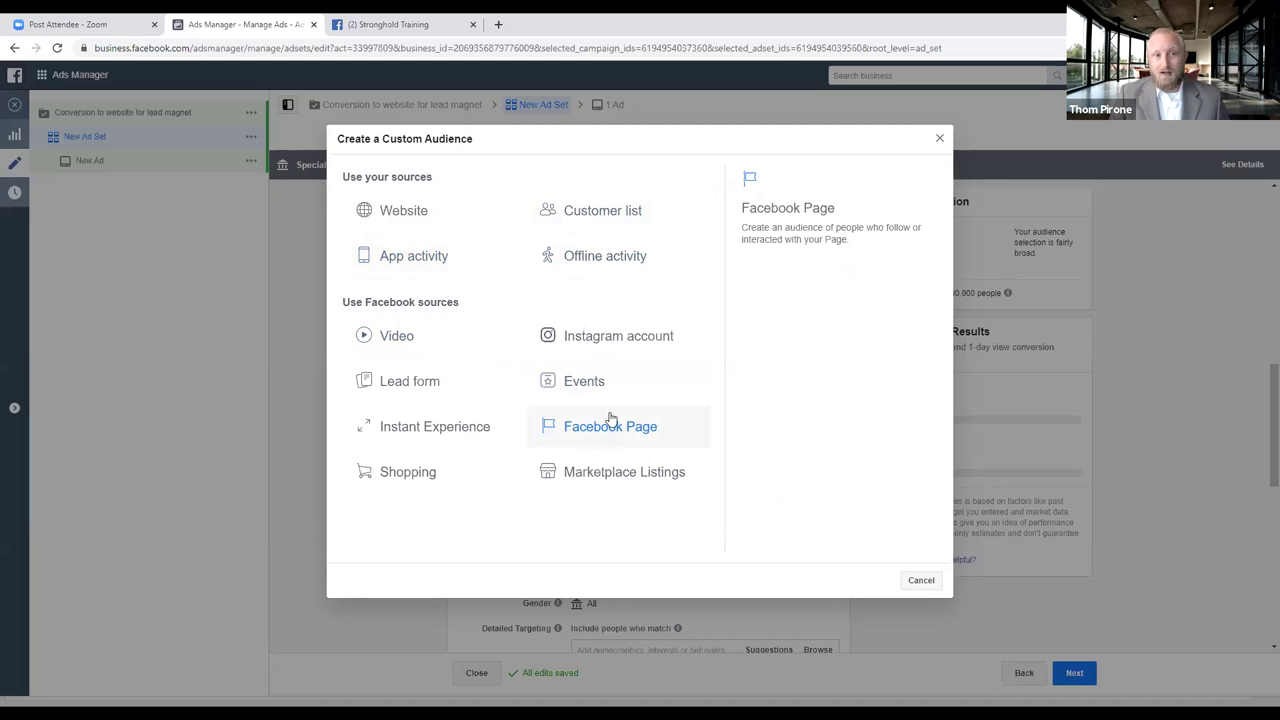
{"action": "left_click", "coordinate": [940, 141]}
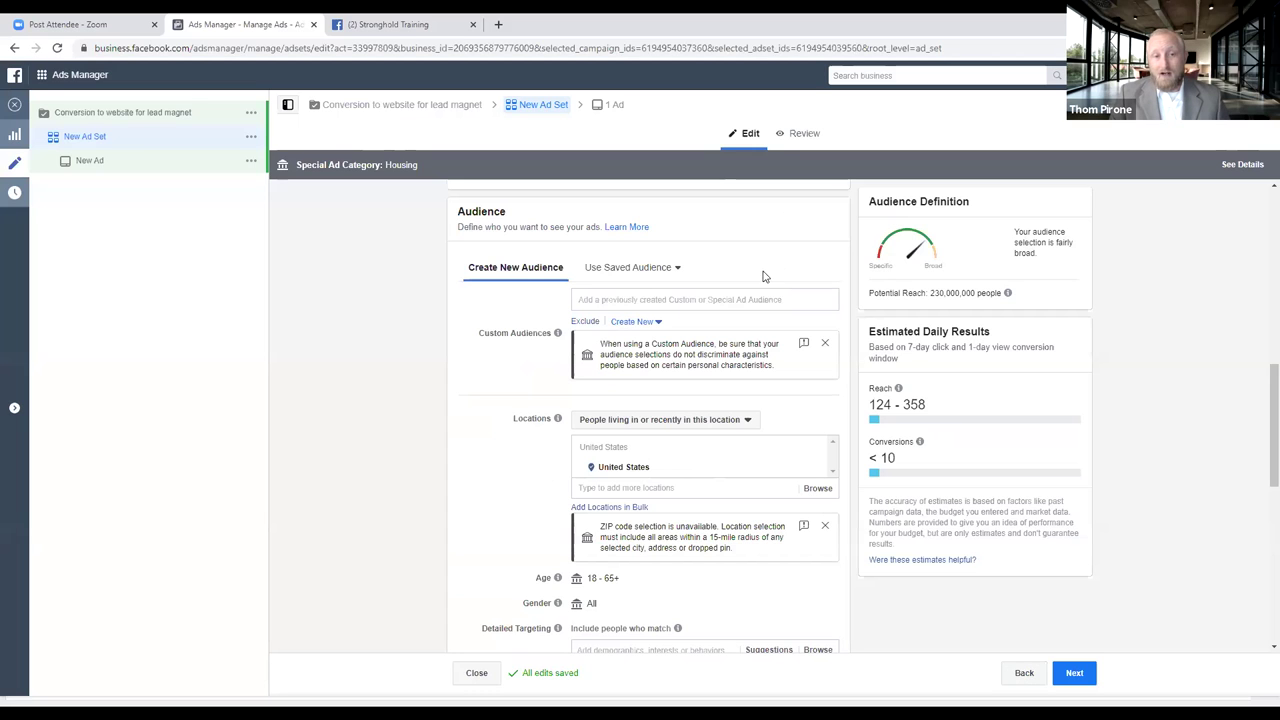
Search the previously created custom and special ad audiences for "Tony Robbins"
{"action": "left_click", "coordinate": [700, 298]}
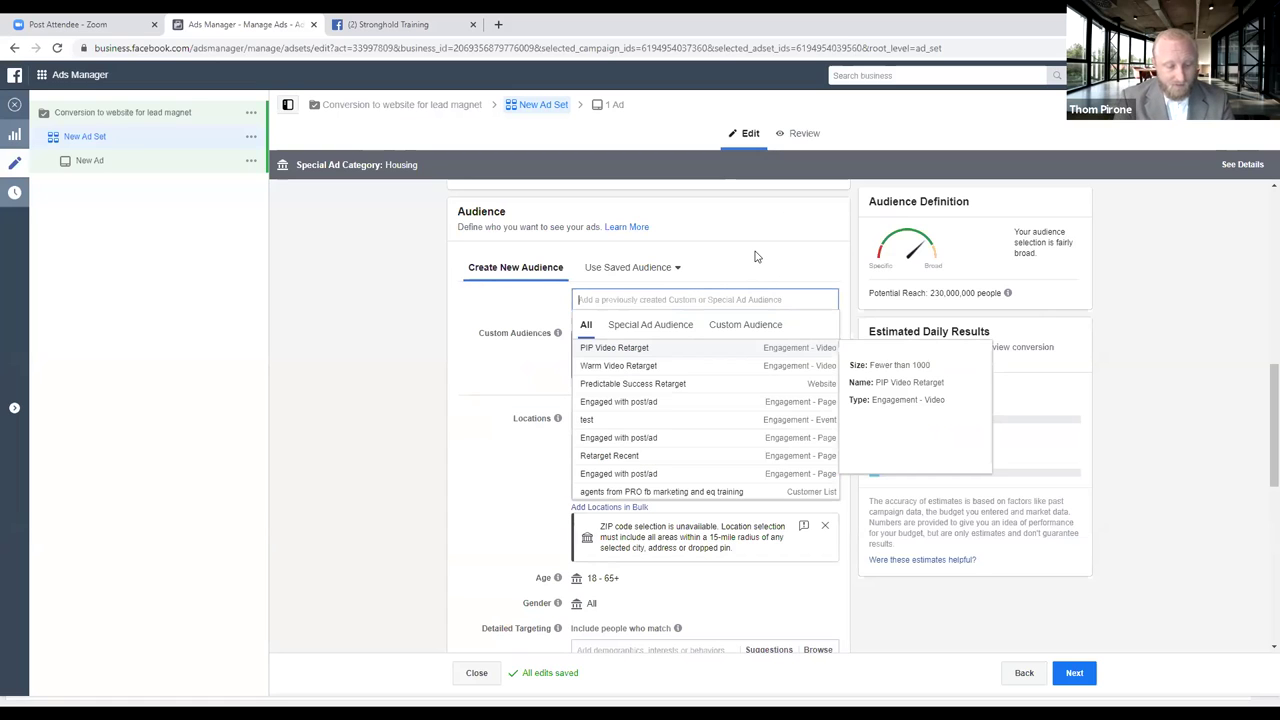
{"action": "type", "text": "Tony"}
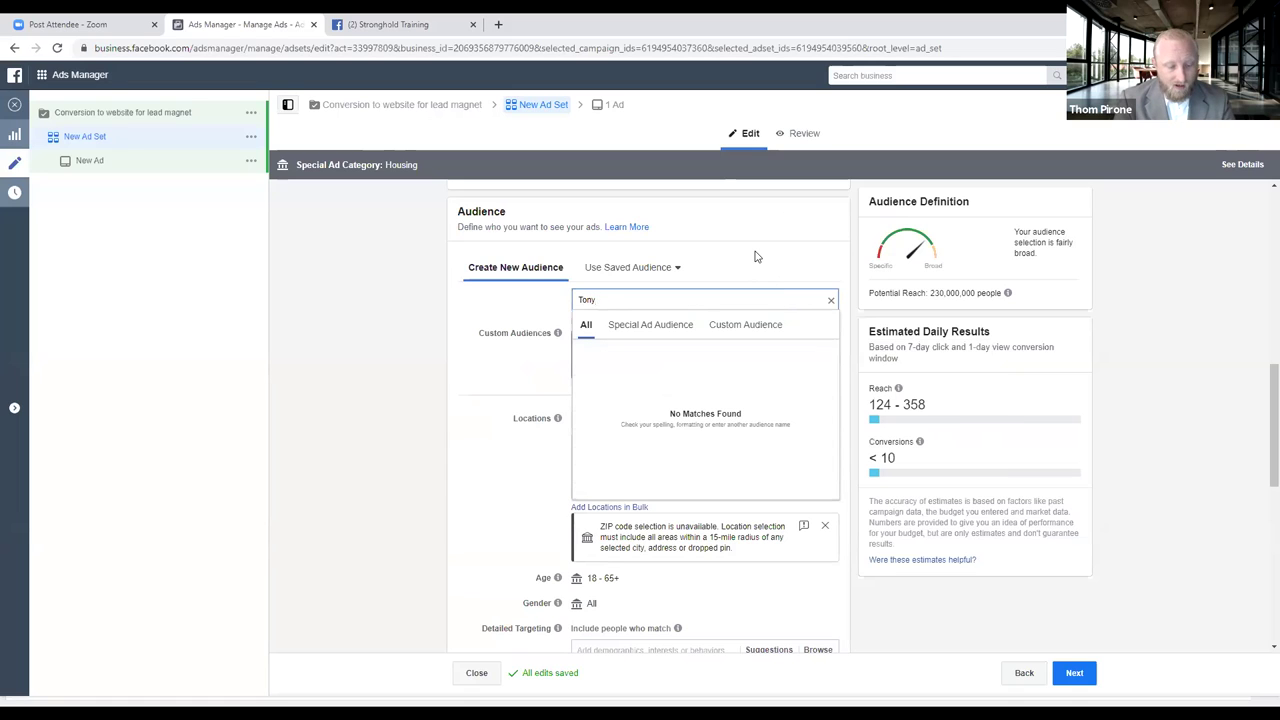
{"action": "type", "text": " Robbins"}
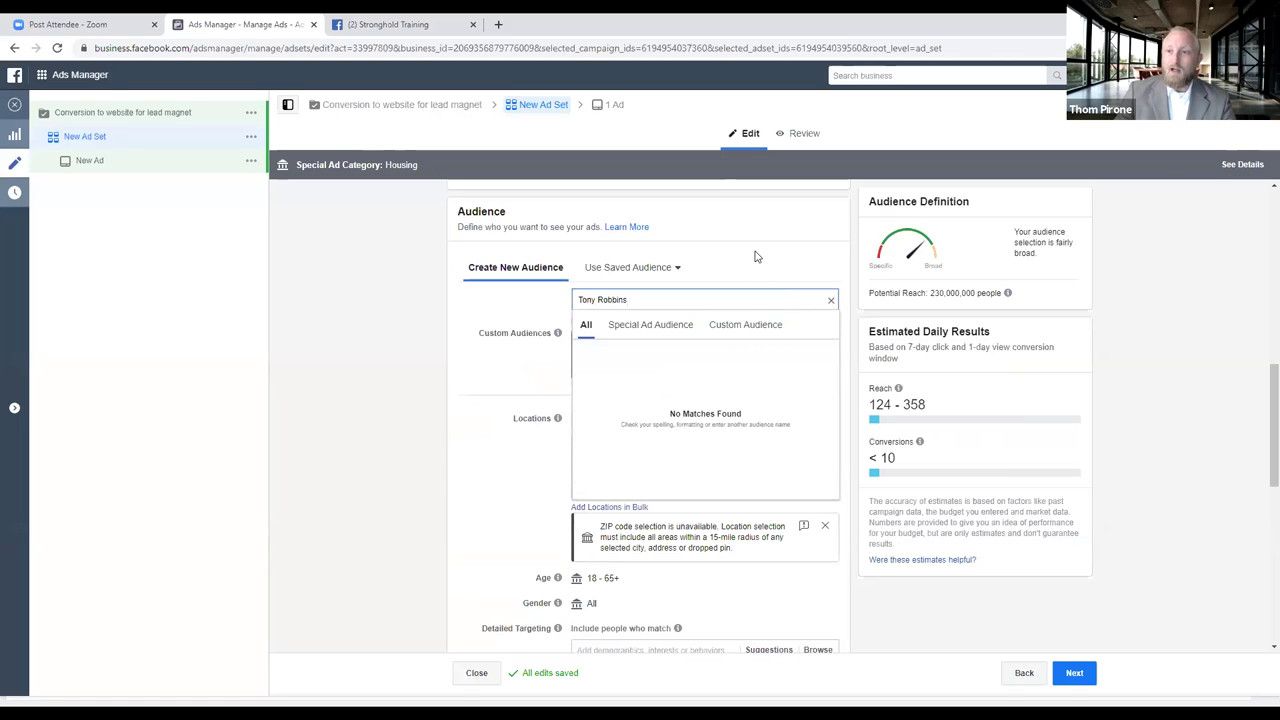
{"action": "left_click", "coordinate": [452, 315]}
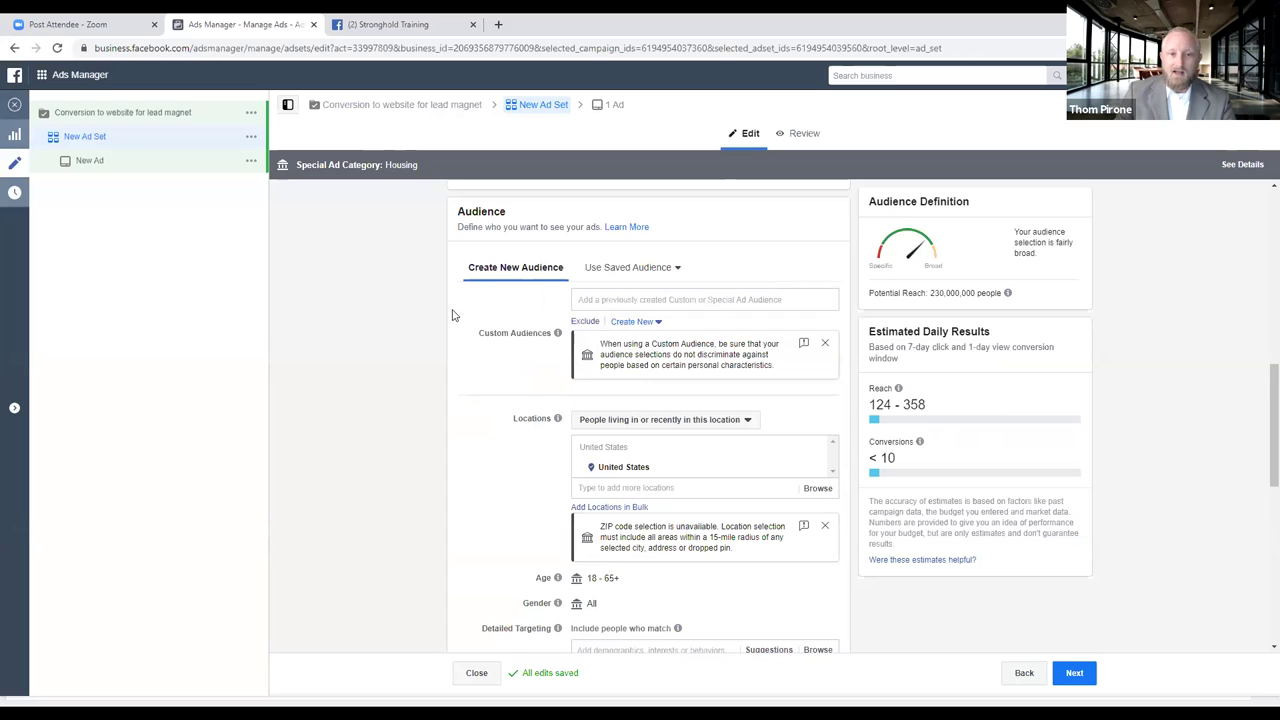
Search the detailed targeting options for the interest "Tony Robbins"
{"action": "scroll", "coordinate": [540, 320], "scroll_direction": "down", "scroll_amount": 2}
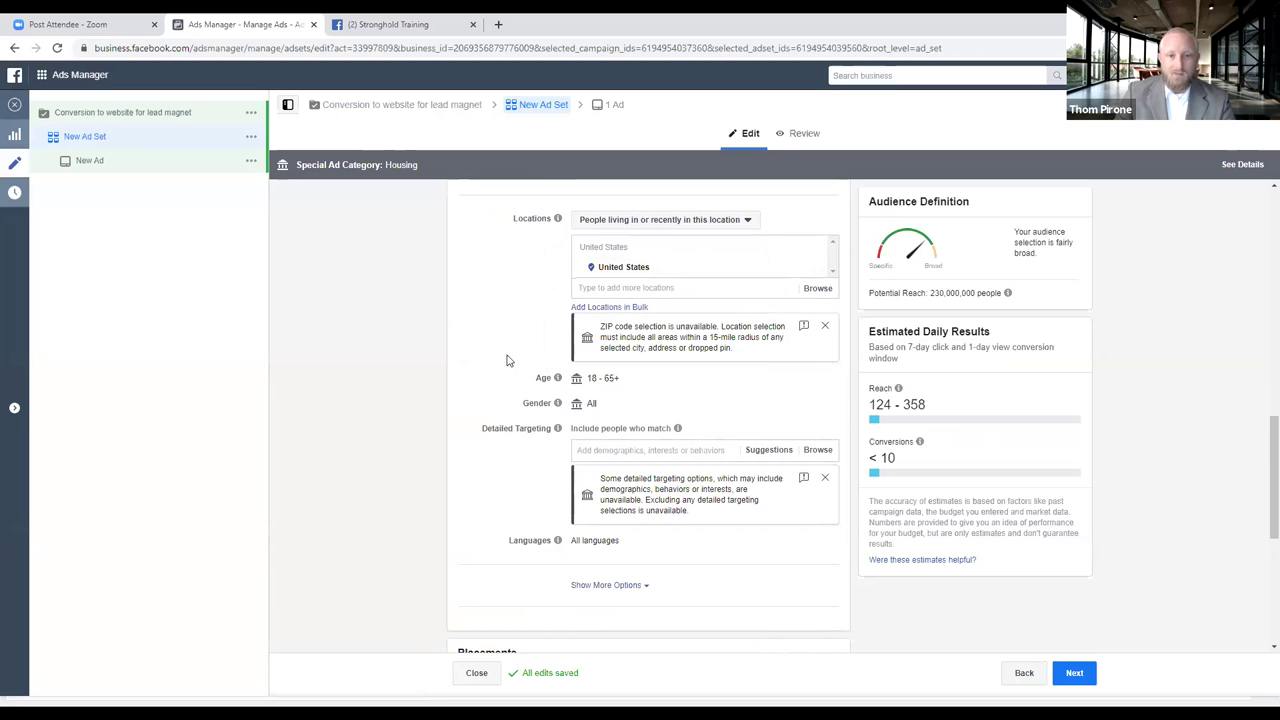
{"action": "left_click", "coordinate": [607, 456]}
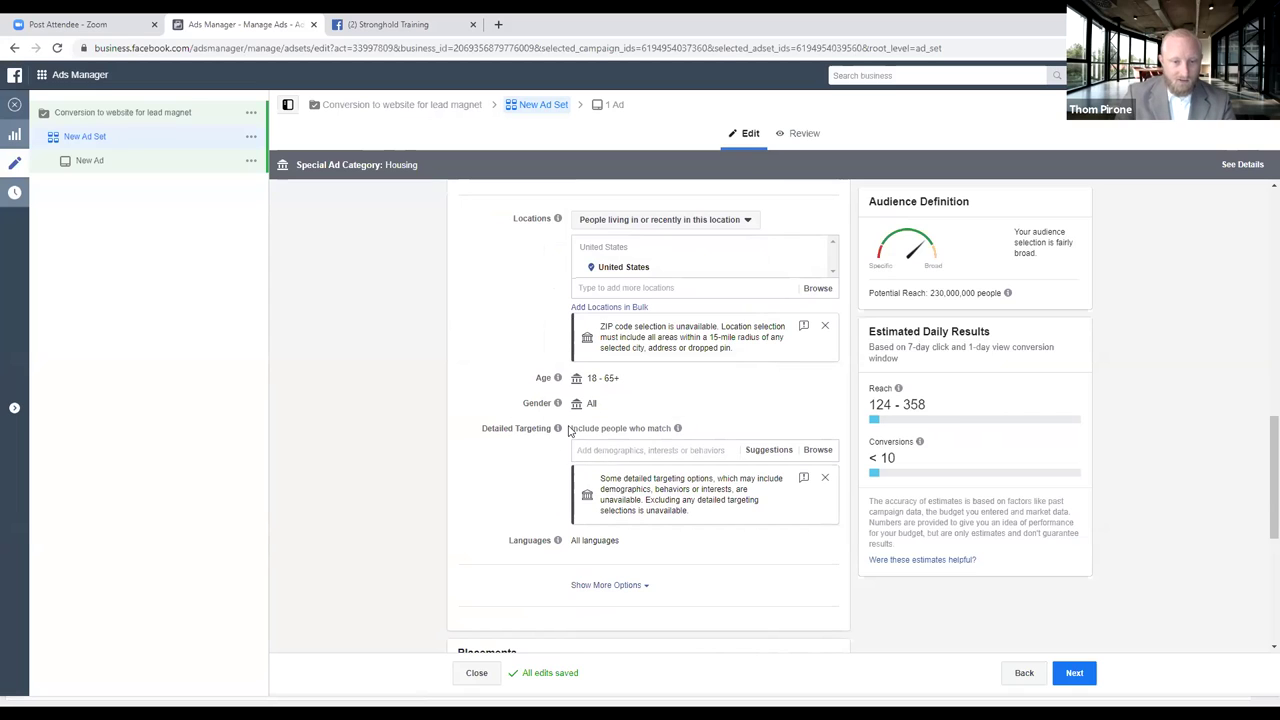
{"action": "type", "text": "Tony Robbins"}
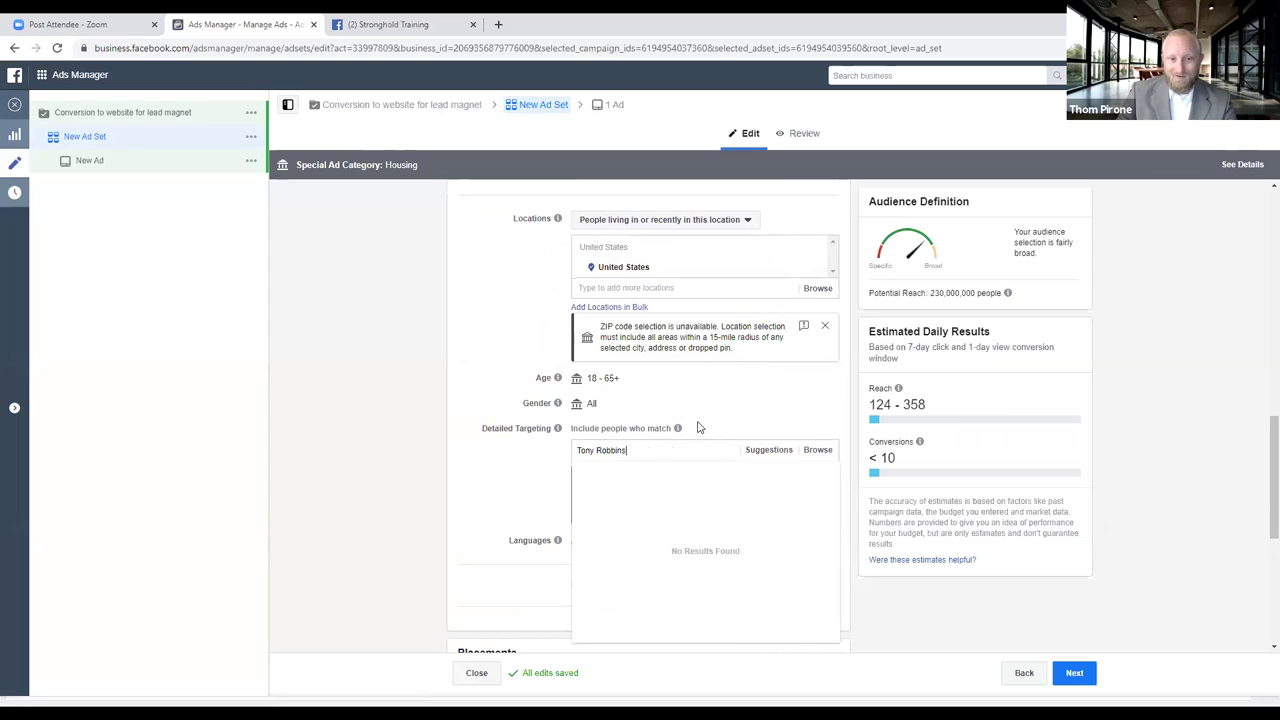
Browse the available detailed targeting interests and add Apartment Guide to the audience
{"action": "left_click", "coordinate": [812, 451]}
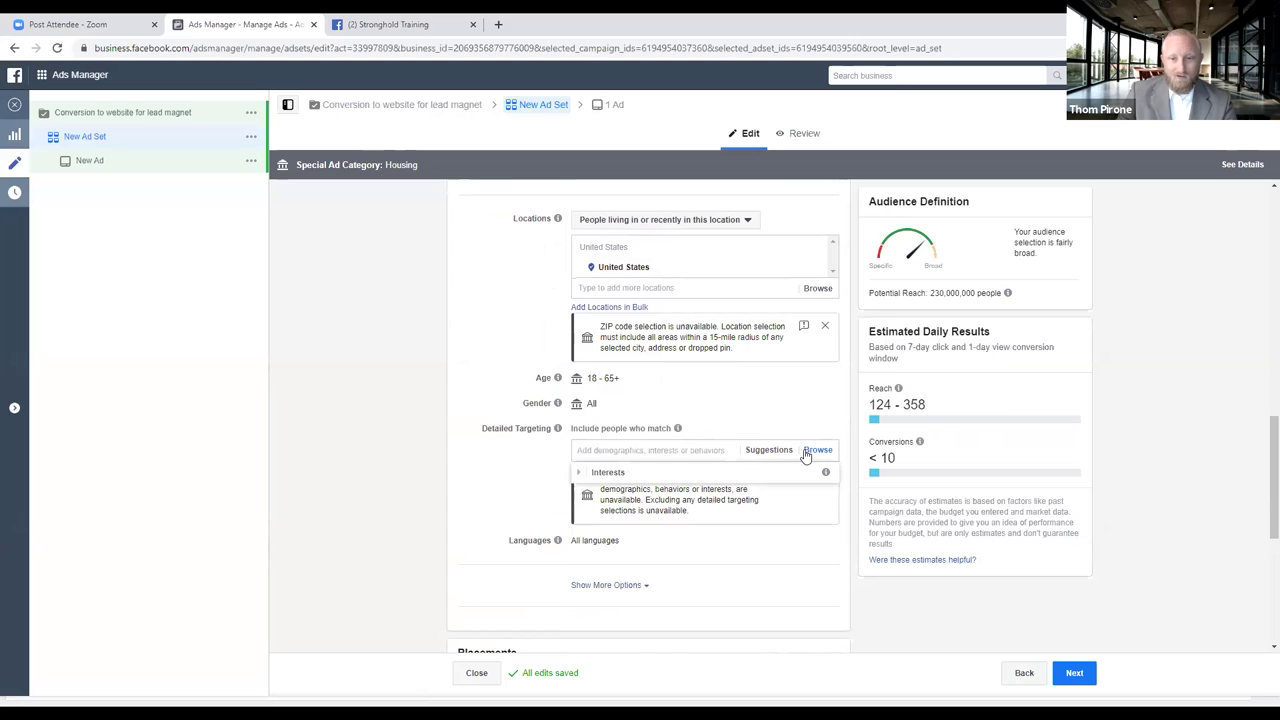
{"action": "left_click", "coordinate": [605, 472]}
{"action": "scroll", "coordinate": [637, 516], "scroll_direction": "down", "scroll_amount": 1}
{"action": "scroll", "coordinate": [637, 519], "scroll_direction": "down", "scroll_amount": 3}
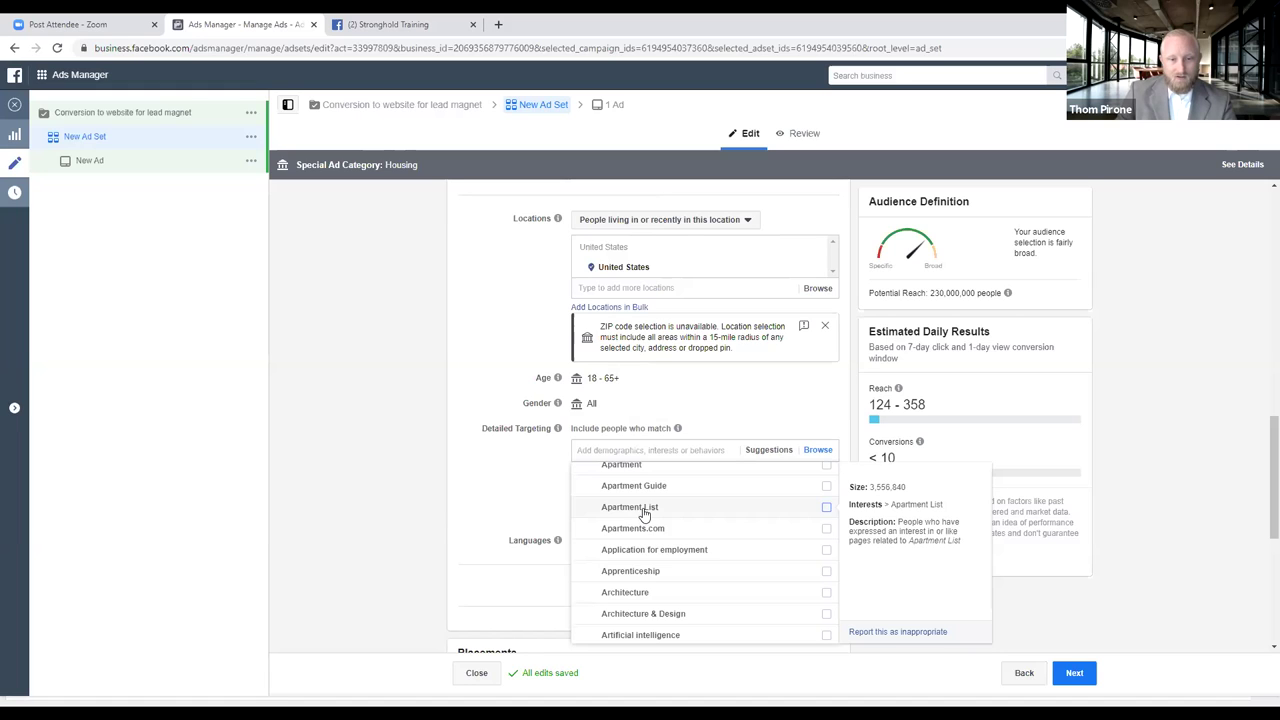
{"action": "scroll", "coordinate": [643, 514], "scroll_direction": "up", "scroll_amount": 2}
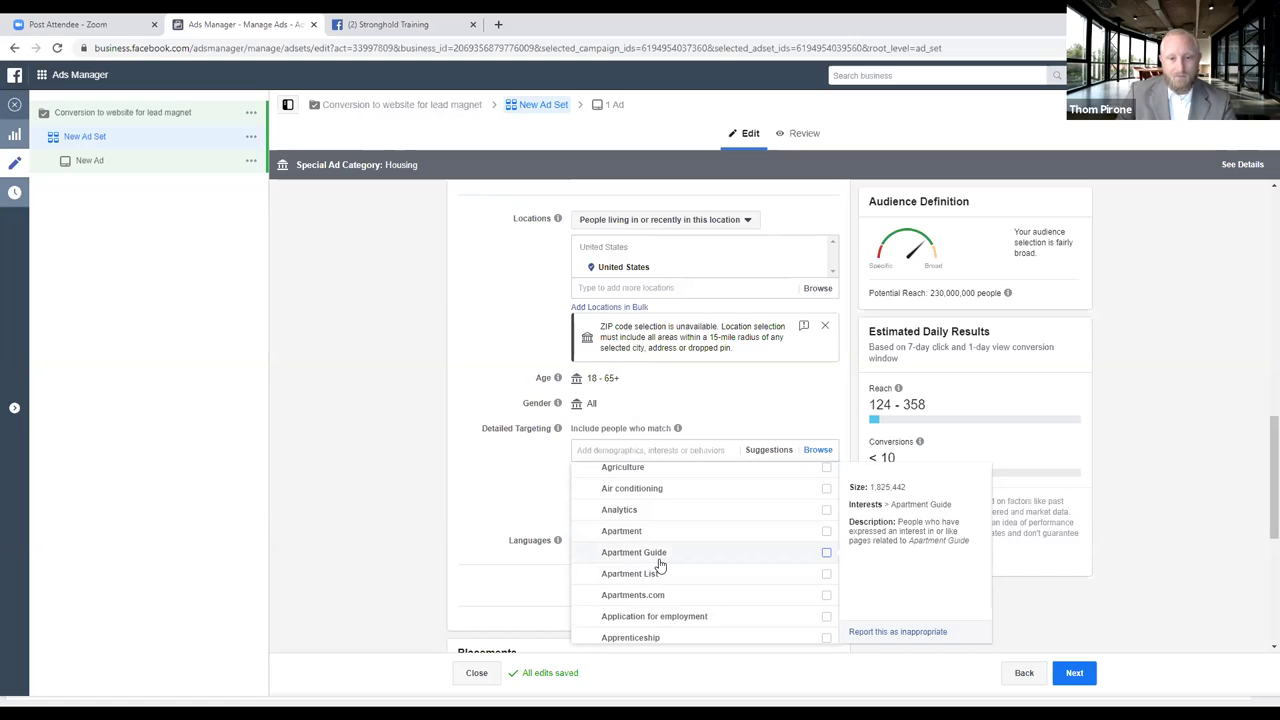
{"action": "left_click", "coordinate": [826, 556]}
{"action": "left_click", "coordinate": [477, 486]}
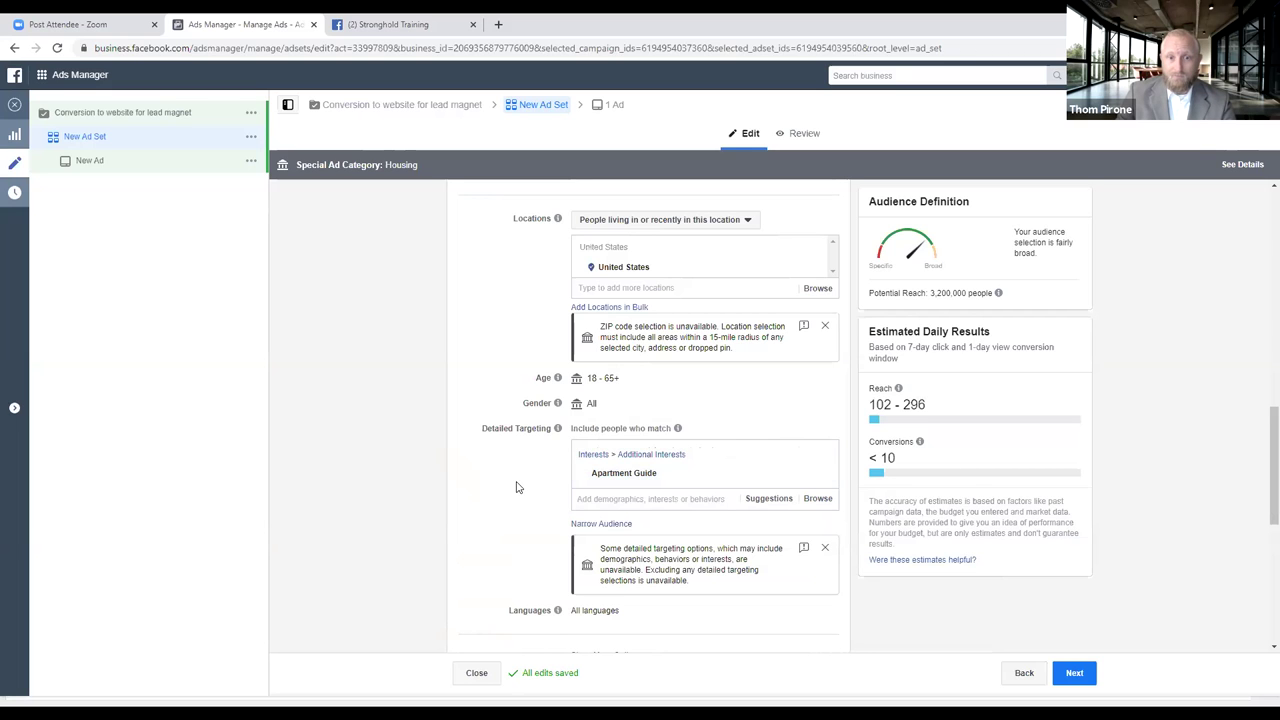
Rename the ad set as "Apartment Guide"
{"action": "scroll", "coordinate": [516, 487], "scroll_direction": "up", "scroll_amount": 15}
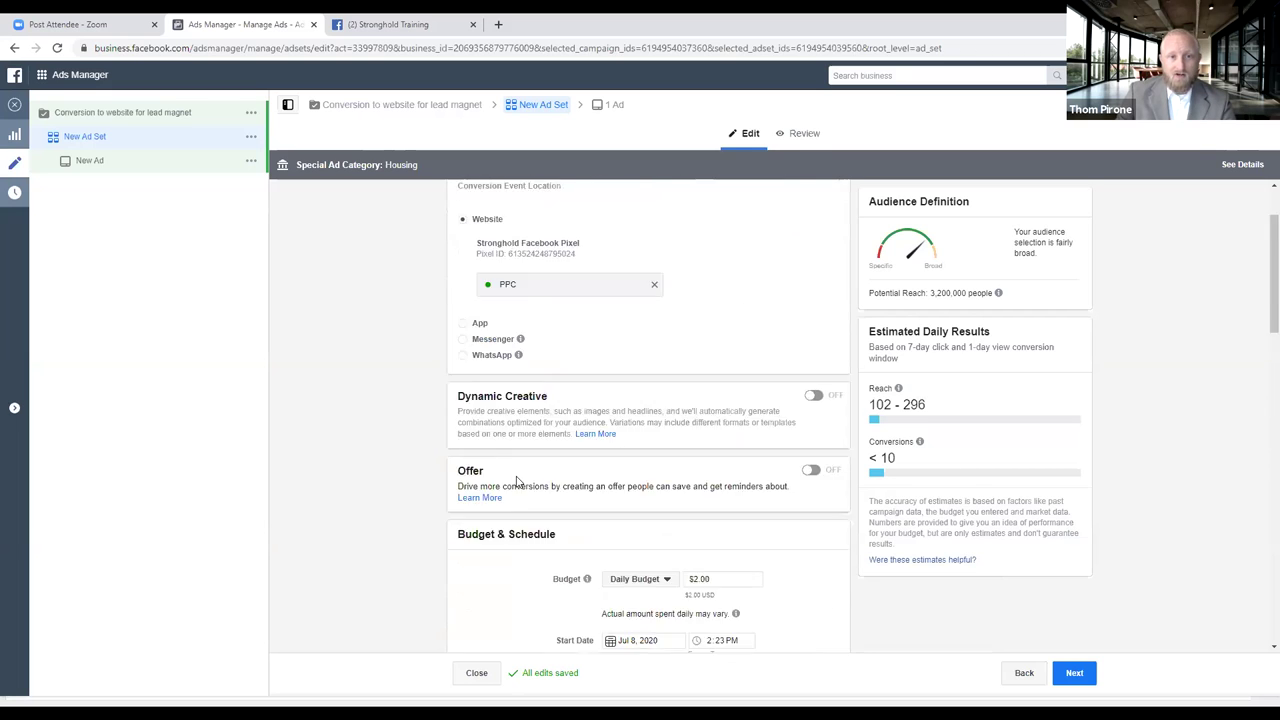
{"action": "left_click", "coordinate": [492, 207]}
{"action": "key", "text": "ctrl+a"}
{"action": "type", "text": "Apartment Guide"}
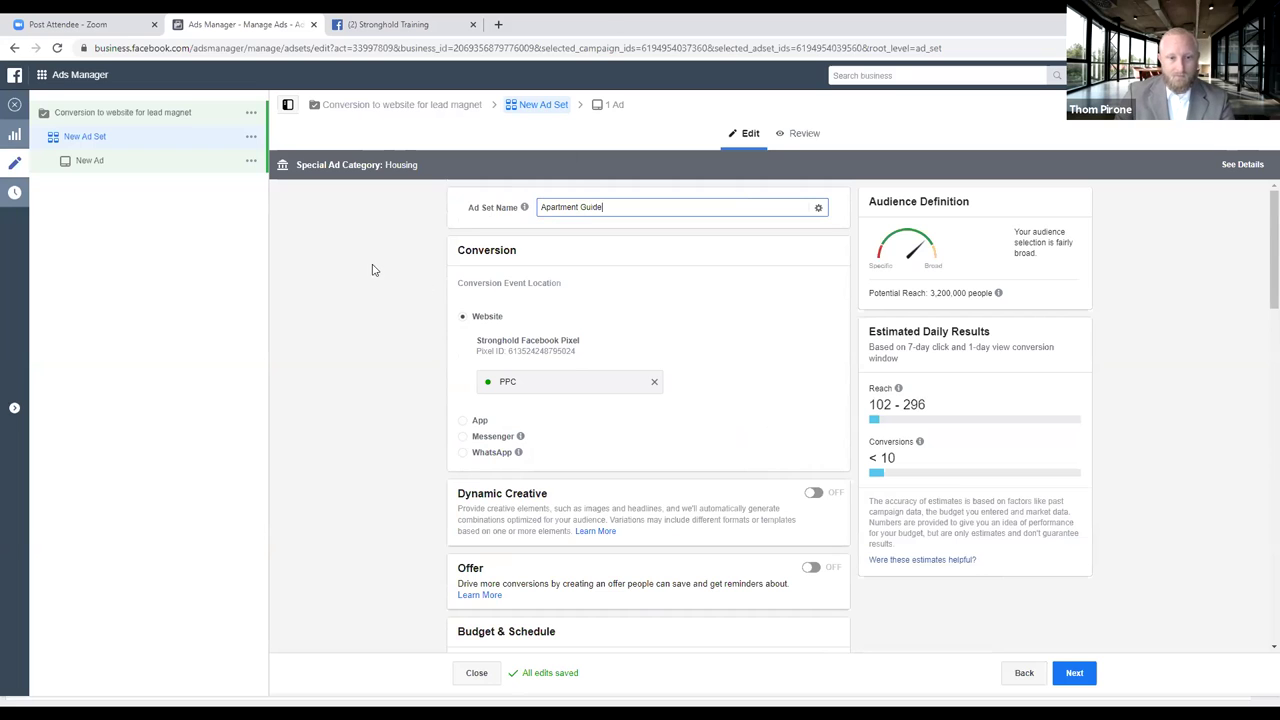
Set the audience location to Pinellas County, Florida, in place of the entire United States
{"action": "scroll", "coordinate": [372, 270], "scroll_direction": "down", "scroll_amount": 6}
{"action": "scroll", "coordinate": [575, 420], "scroll_direction": "down", "scroll_amount": 2}
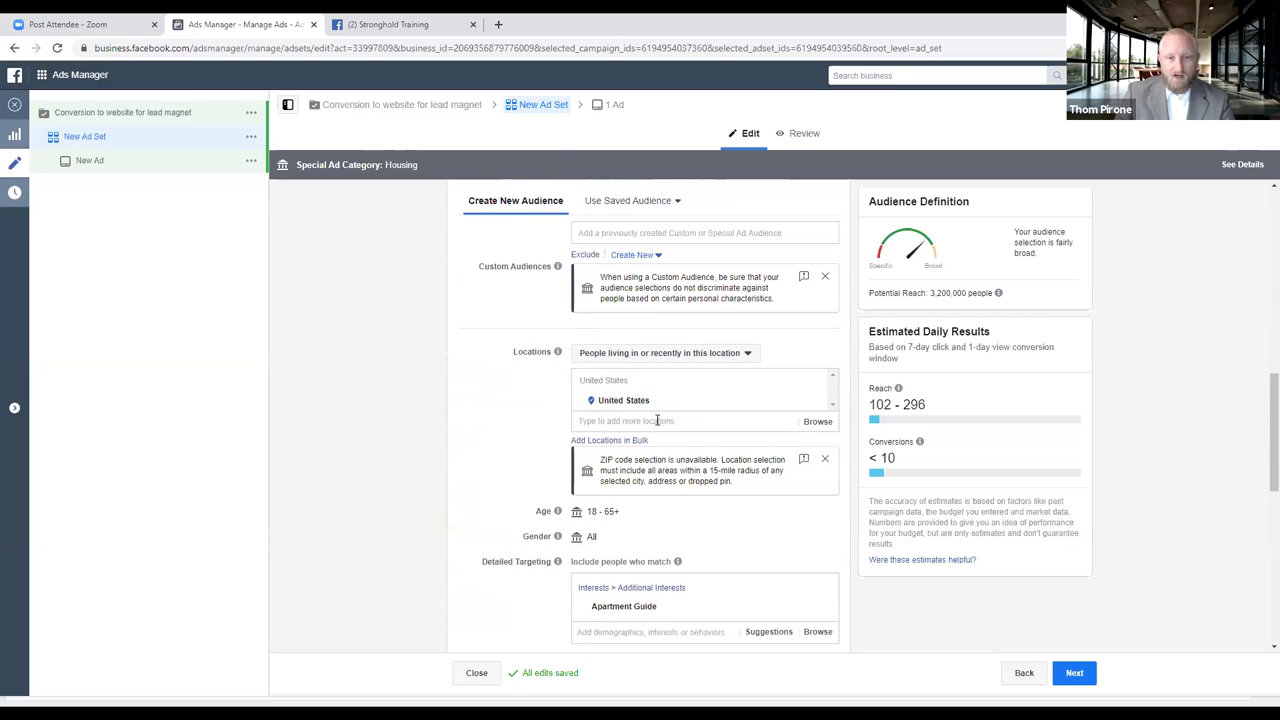
{"action": "left_click", "coordinate": [657, 421]}
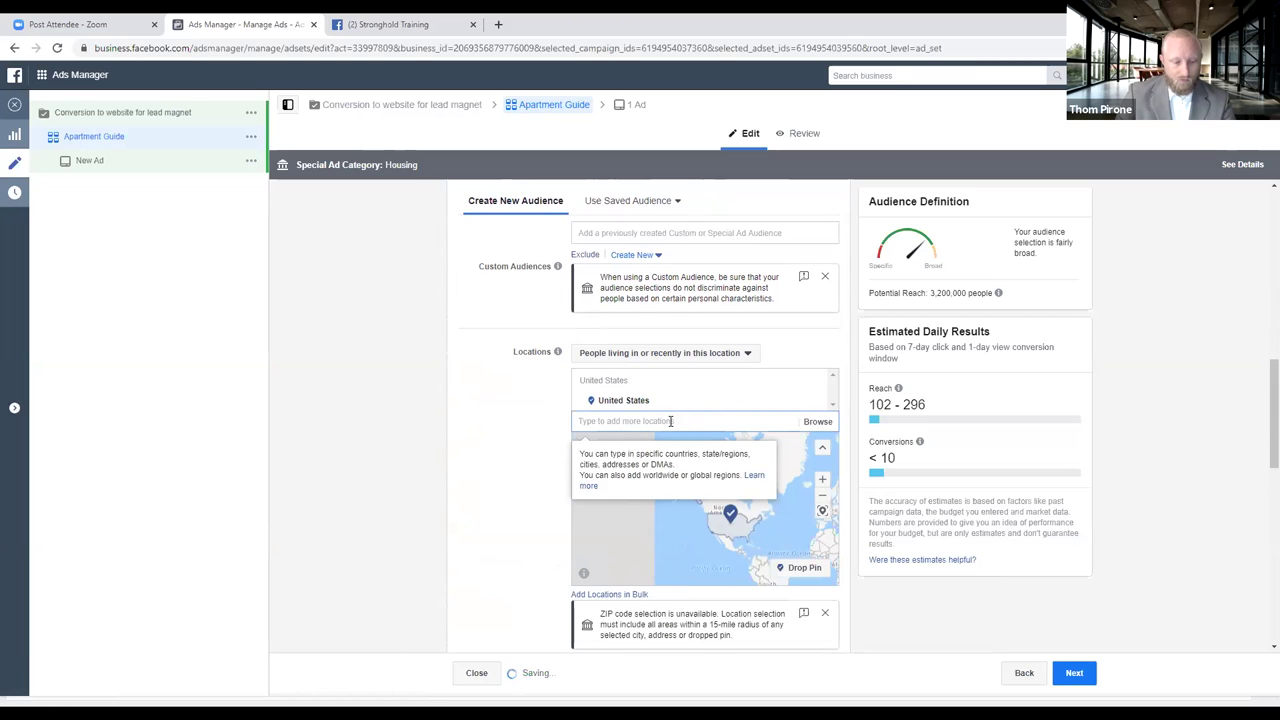
{"action": "type", "text": "Pinellas"}
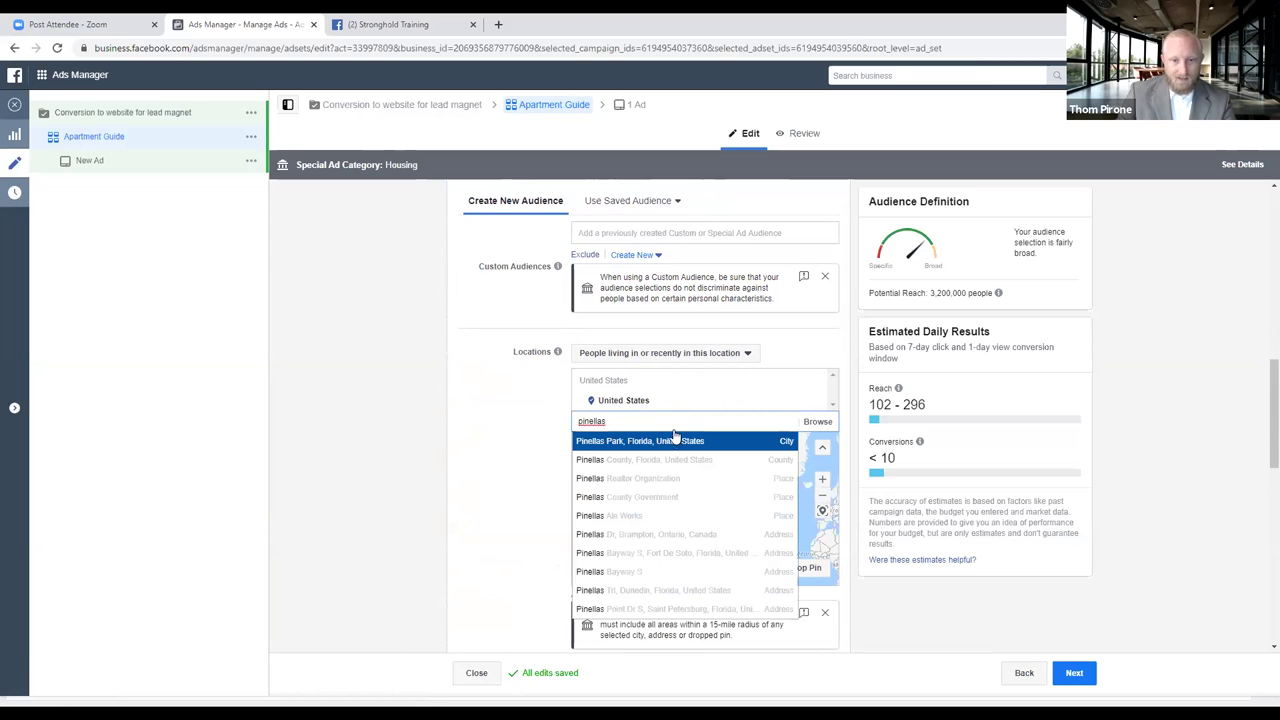
{"action": "left_click", "coordinate": [680, 462]}
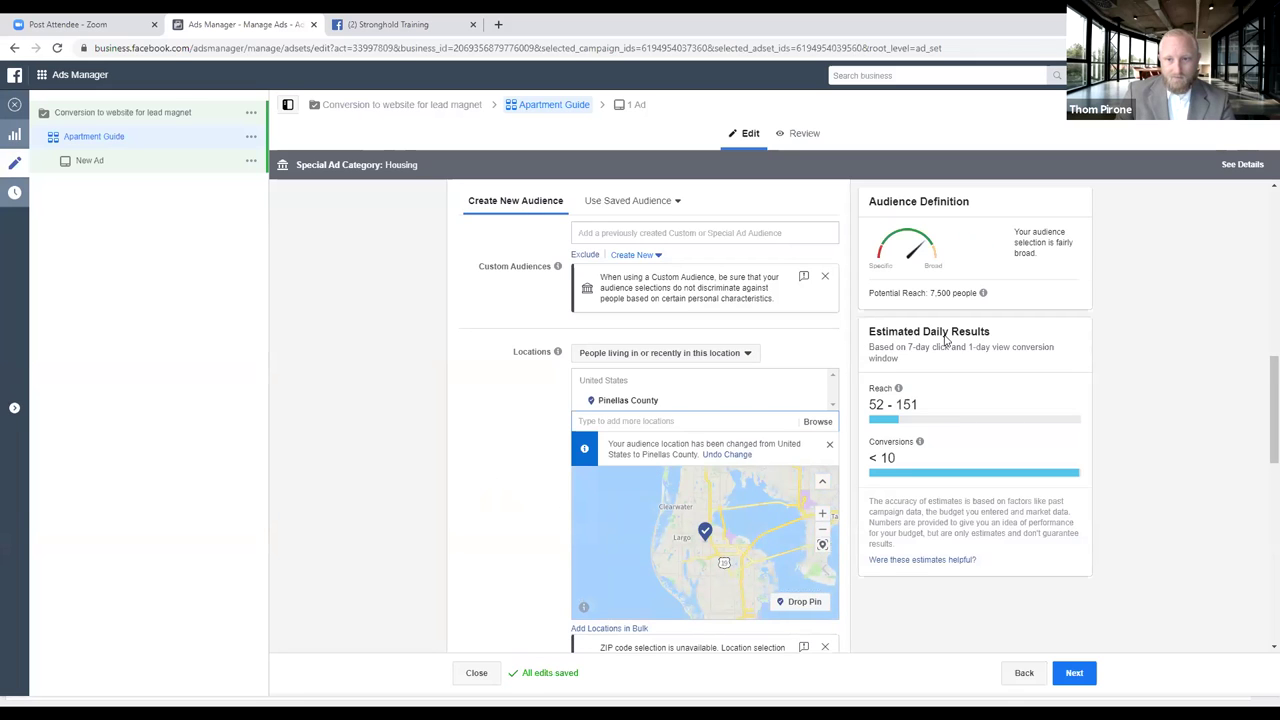
Review the ad set's age, targeting, placements and optimization settings, and continue to the ad settings
{"action": "scroll", "coordinate": [502, 462], "scroll_direction": "down", "scroll_amount": 2}
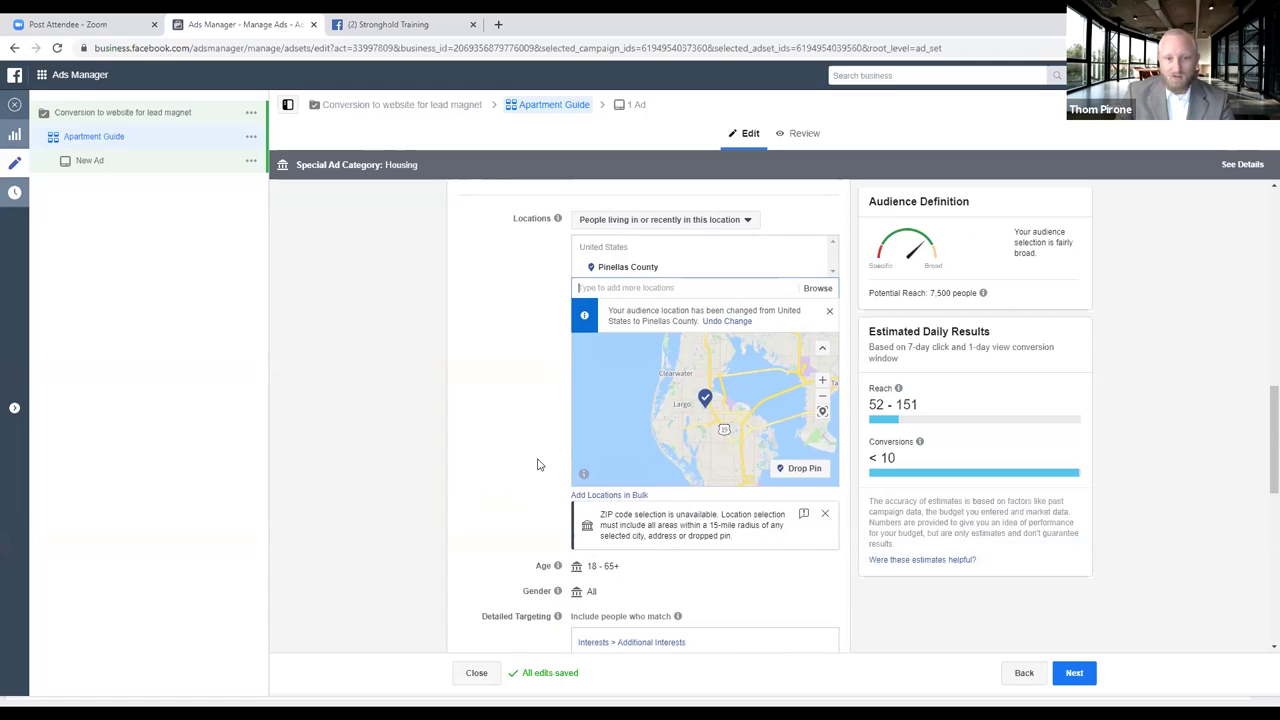
{"action": "scroll", "coordinate": [537, 463], "scroll_direction": "down", "scroll_amount": 3}
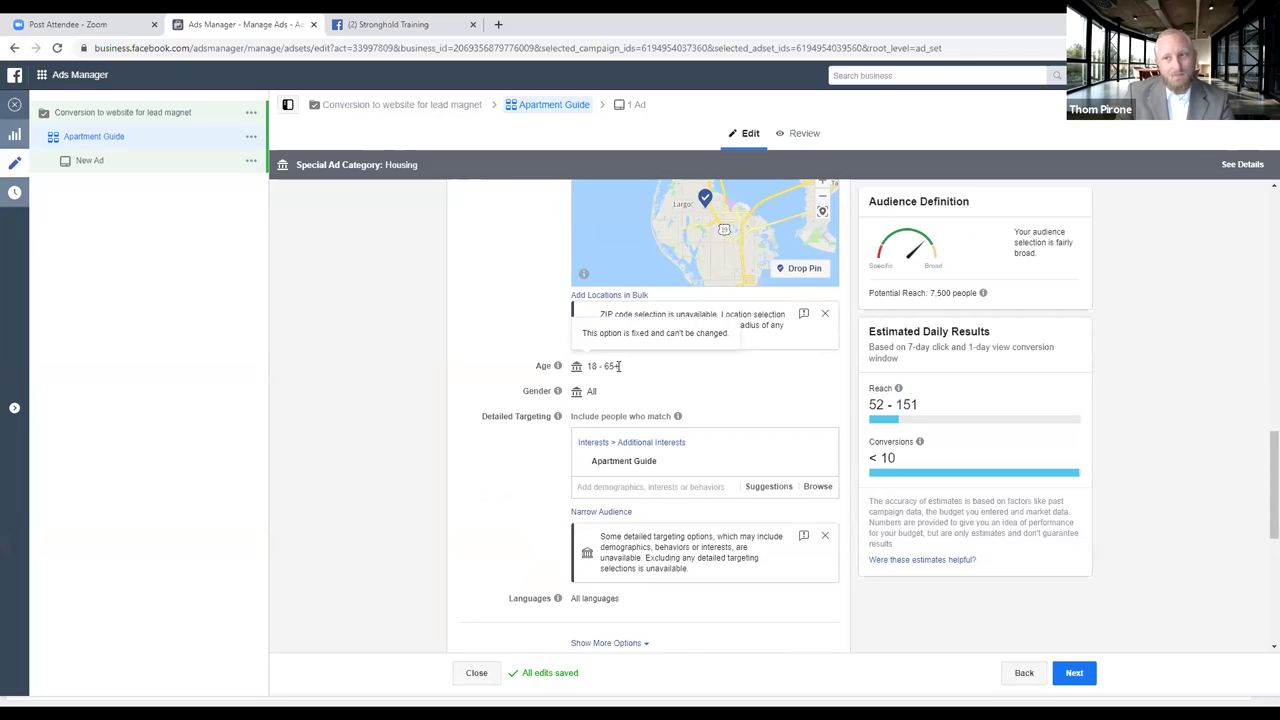
{"action": "scroll", "coordinate": [648, 441], "scroll_direction": "down", "scroll_amount": 3}
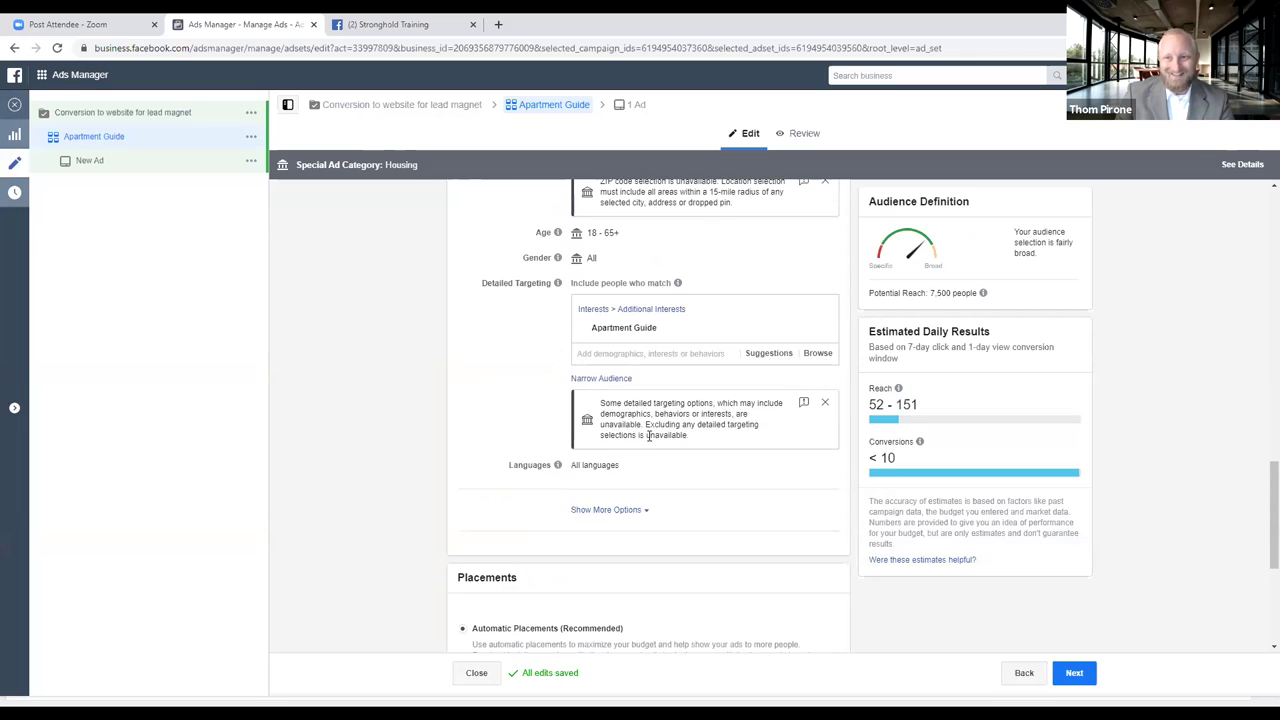
{"action": "scroll", "coordinate": [650, 437], "scroll_direction": "down", "scroll_amount": 2}
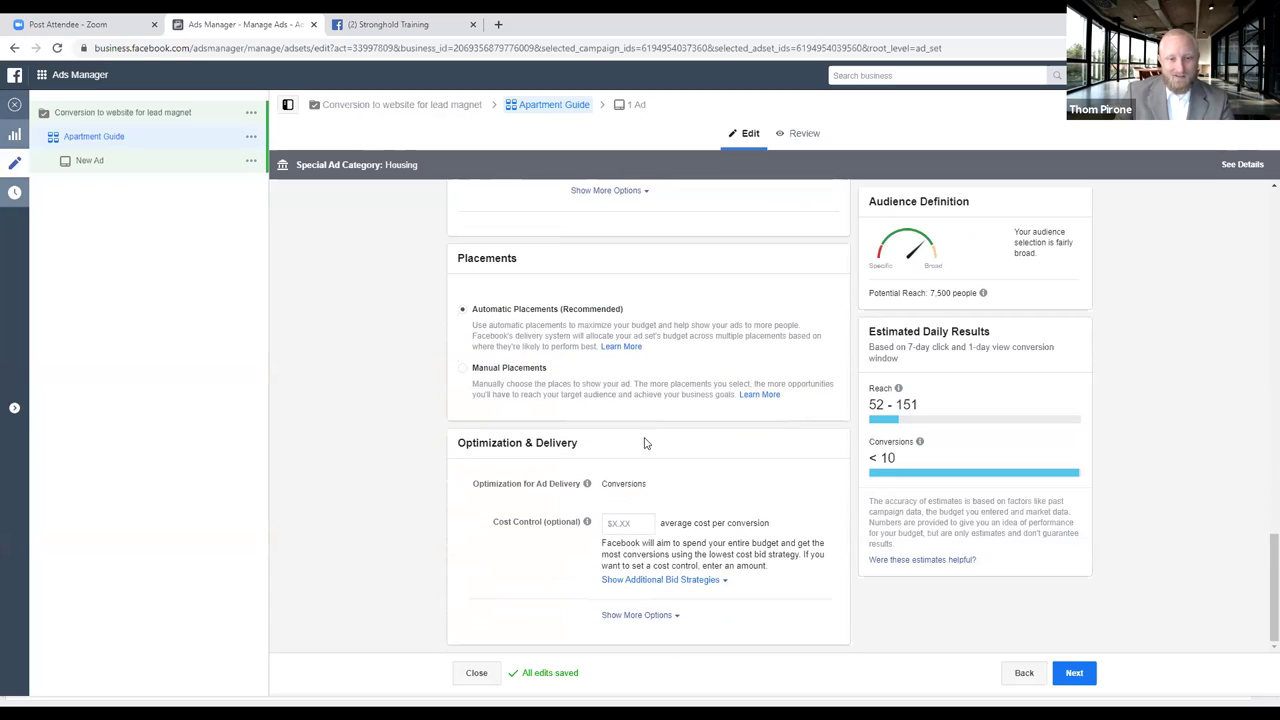
{"action": "left_click", "coordinate": [1072, 675]}
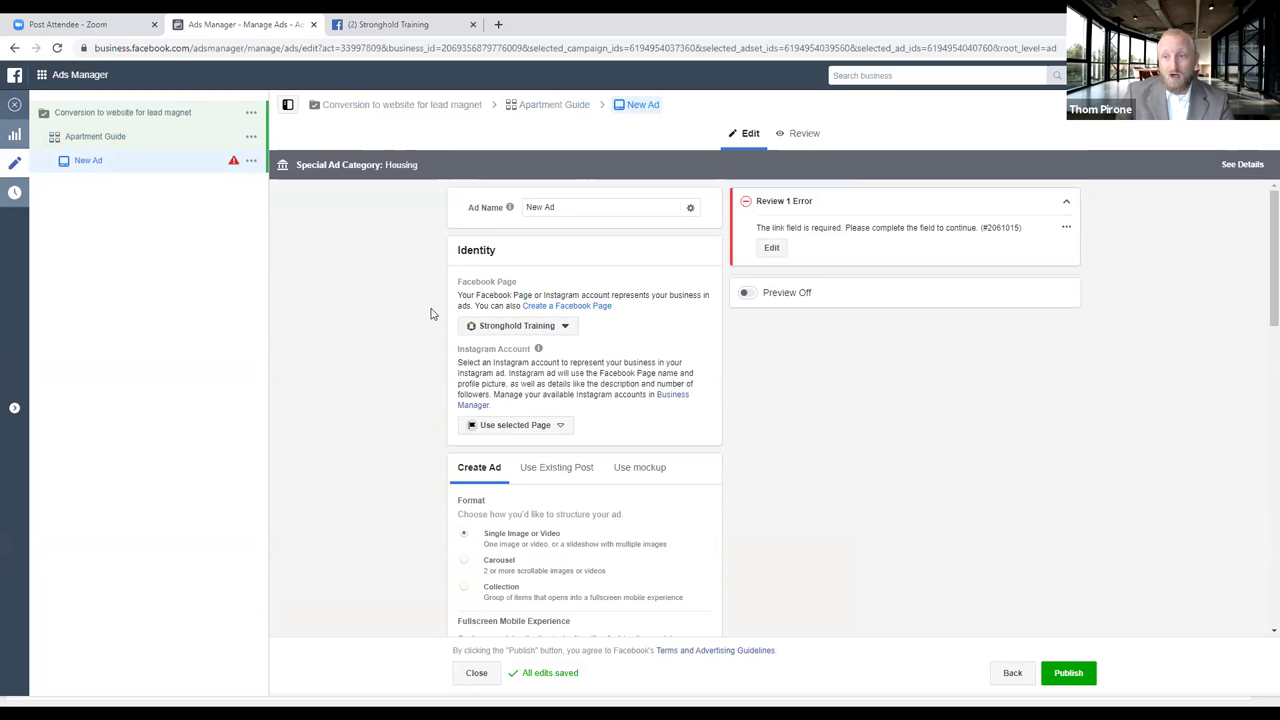
Name the ad "Lease to Own"
{"action": "left_click", "coordinate": [573, 210]}
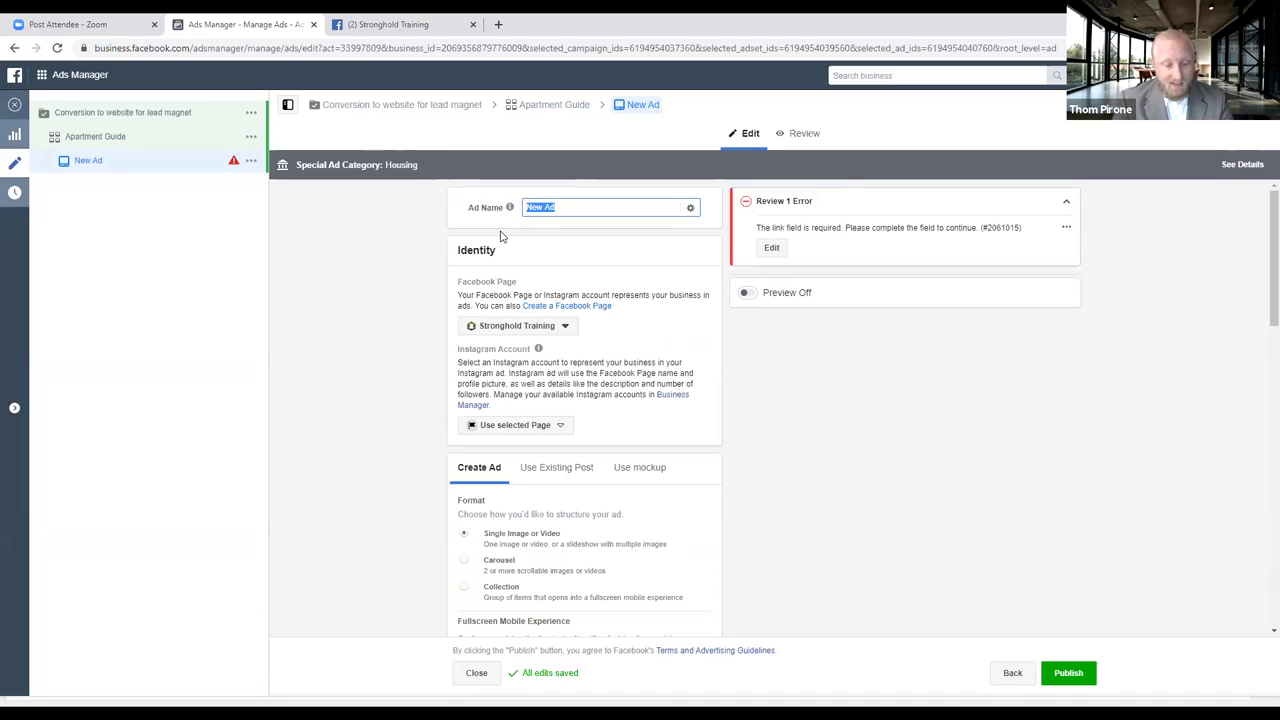
{"action": "type", "text": "Le"}
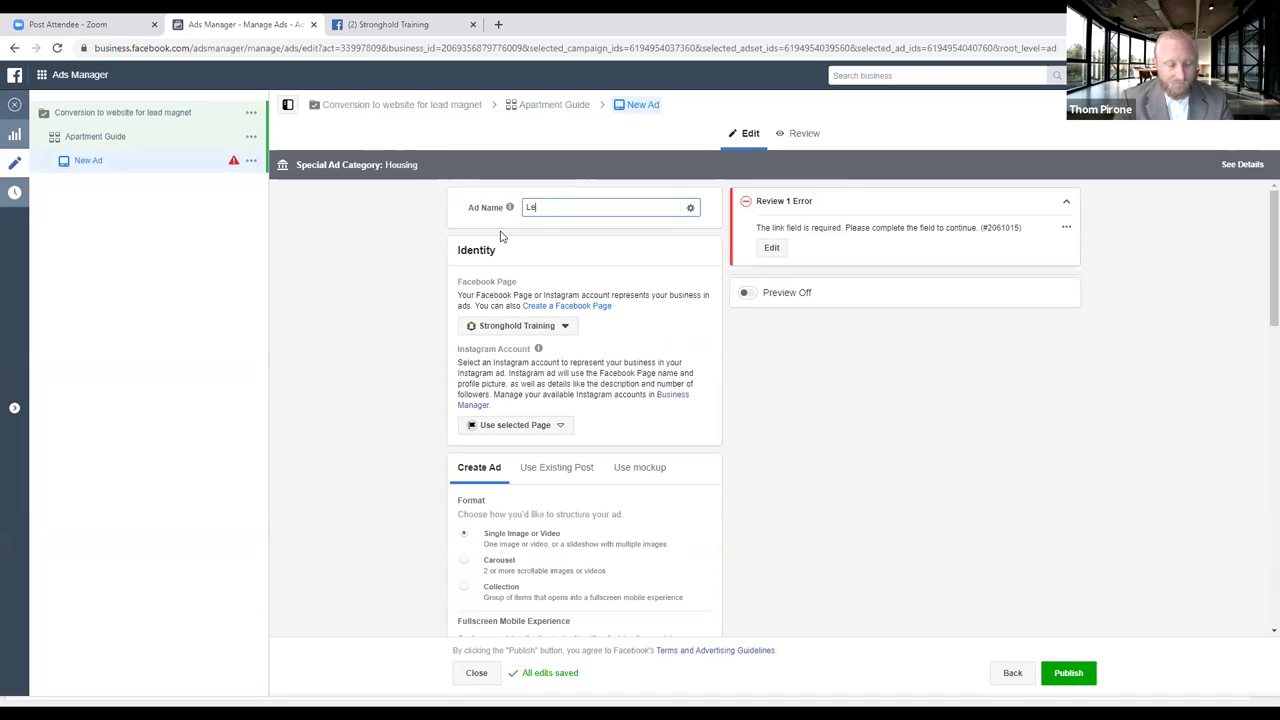
{"action": "type", "text": "ase to Own"}
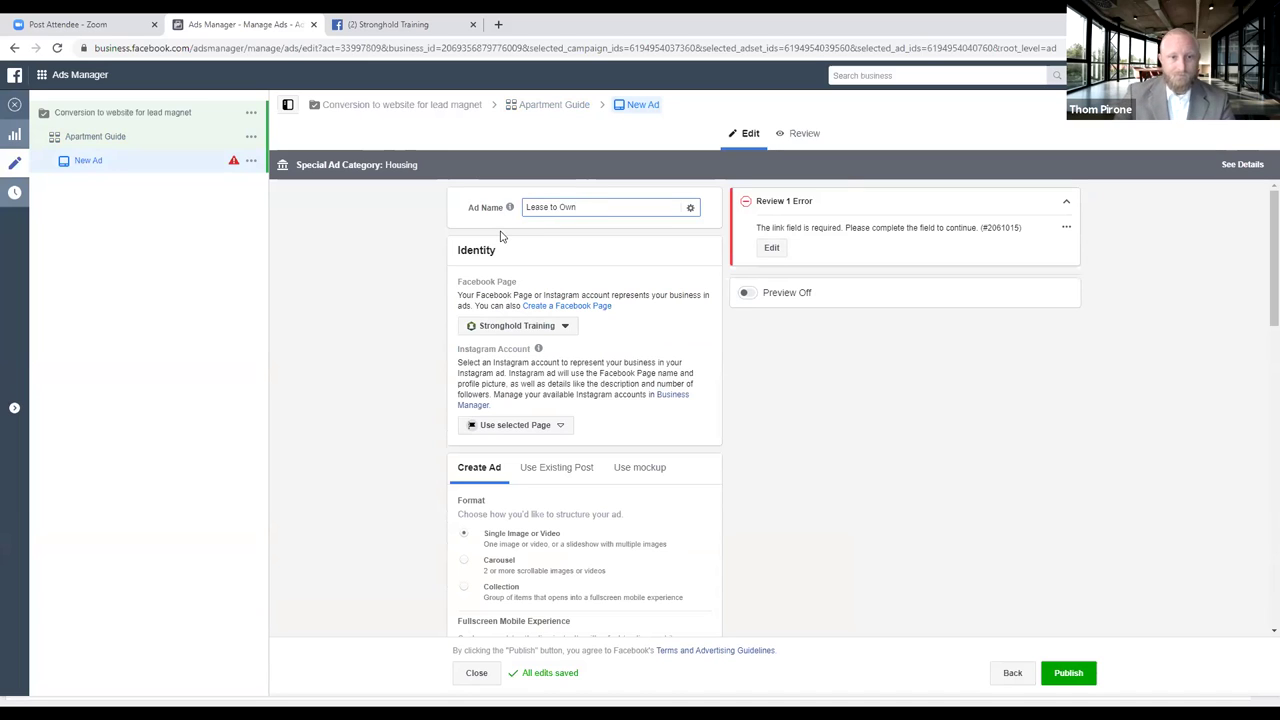
Add the 1280 × 720 account image of the woman in the grey top as the ad's media
{"action": "scroll", "coordinate": [395, 340], "scroll_direction": "down", "scroll_amount": 2}
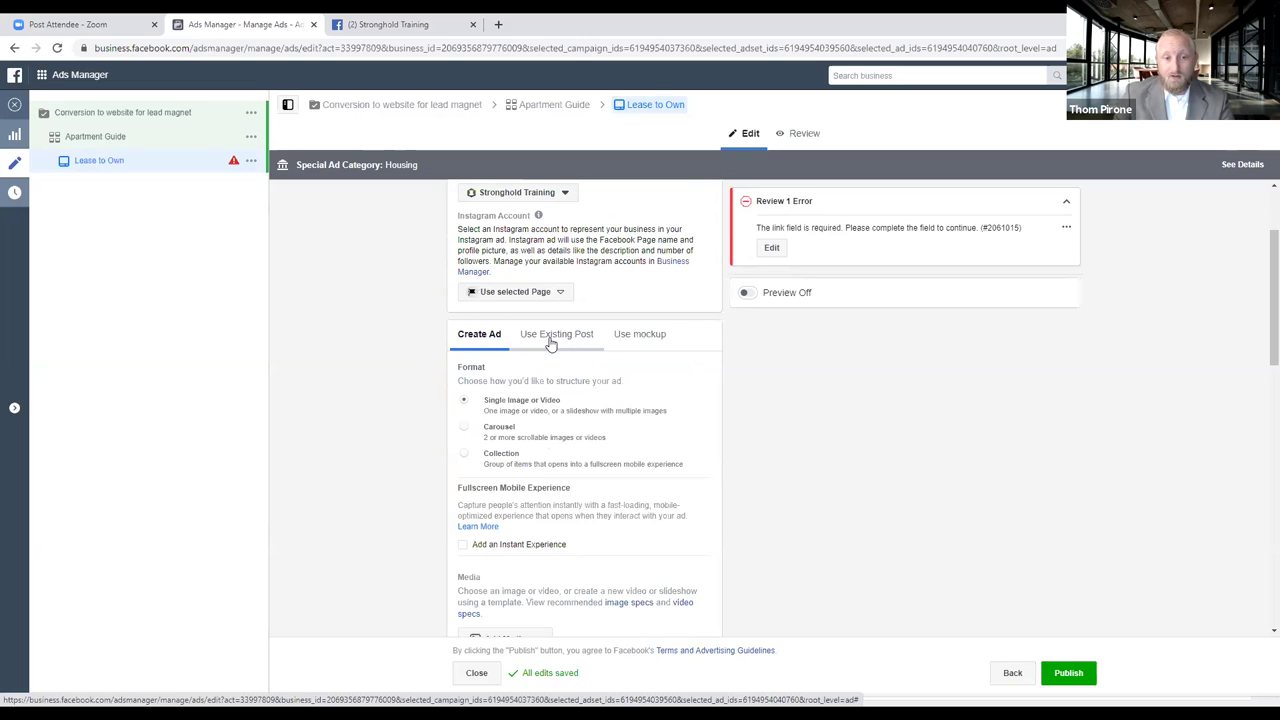
{"action": "scroll", "coordinate": [480, 368], "scroll_direction": "down", "scroll_amount": 1}
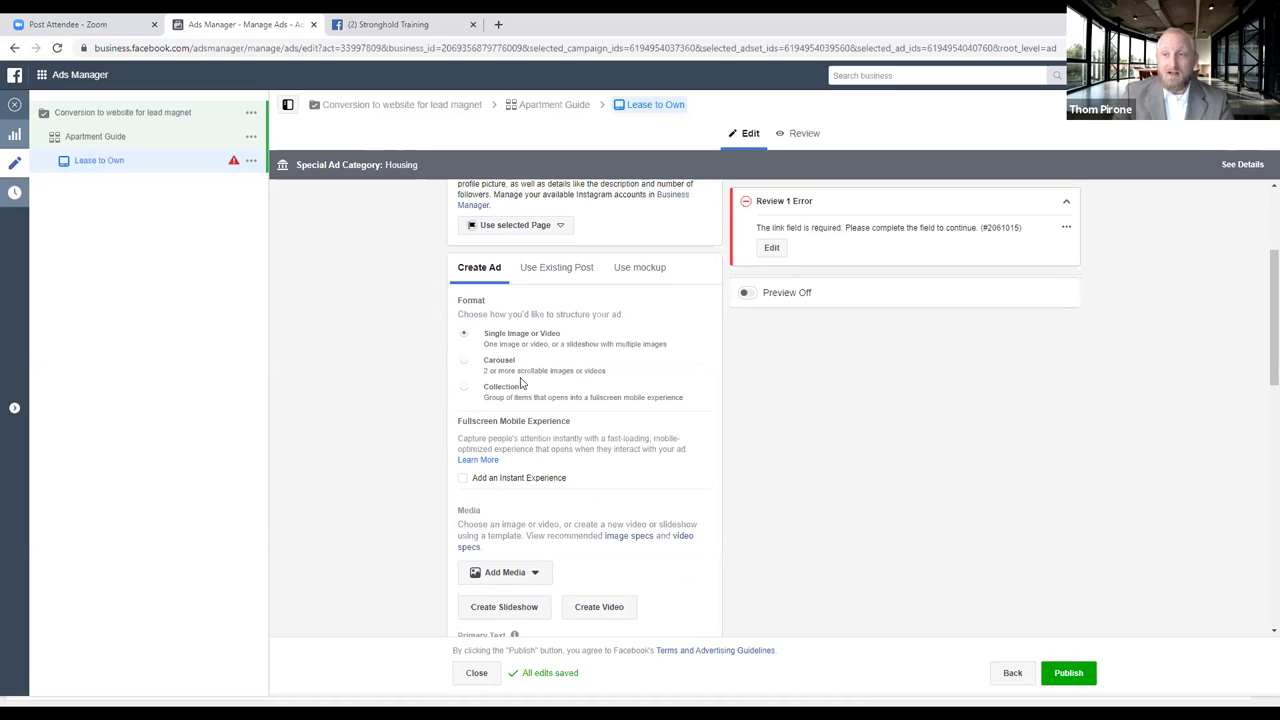
{"action": "scroll", "coordinate": [495, 370], "scroll_direction": "down", "scroll_amount": 2}
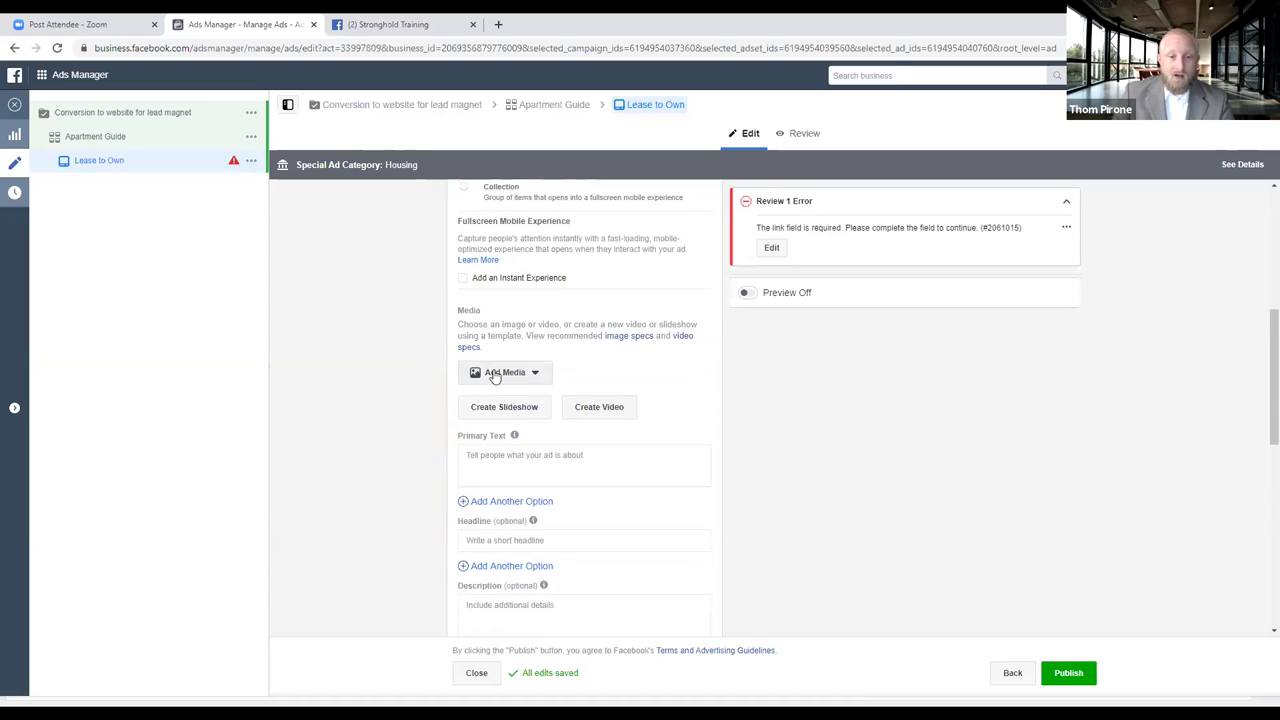
{"action": "left_click", "coordinate": [495, 374]}
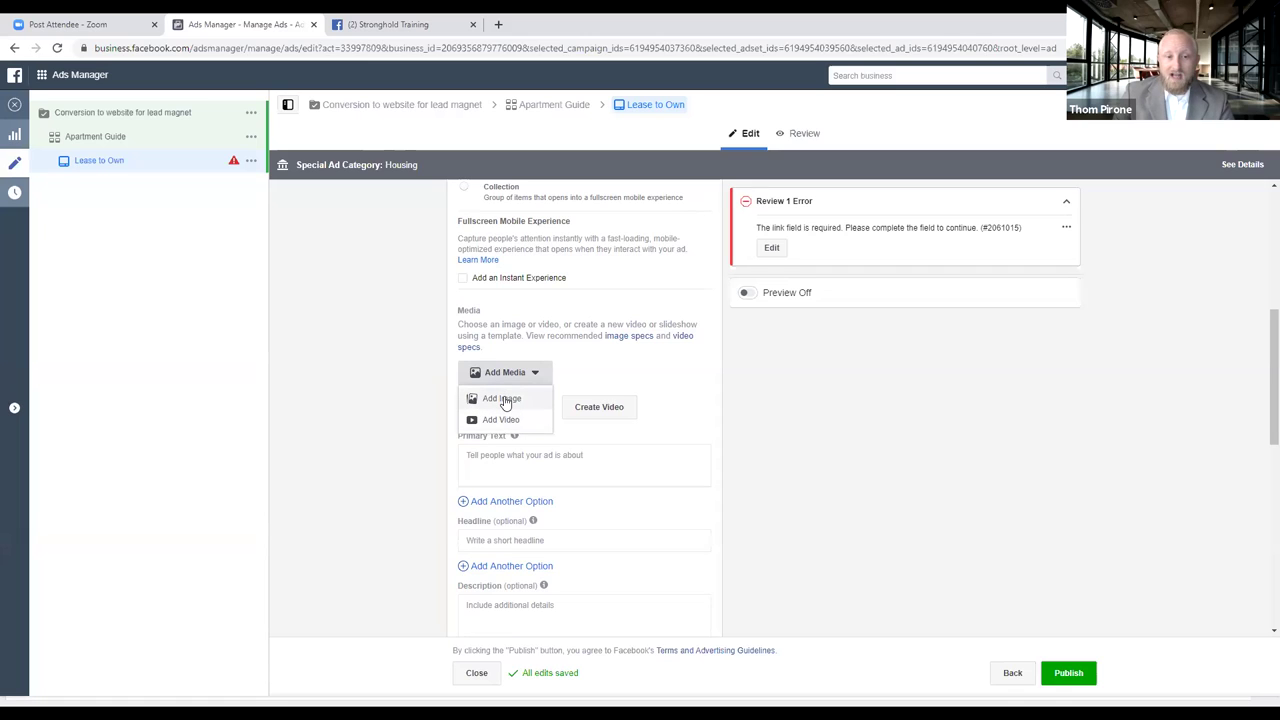
{"action": "left_click", "coordinate": [505, 400]}
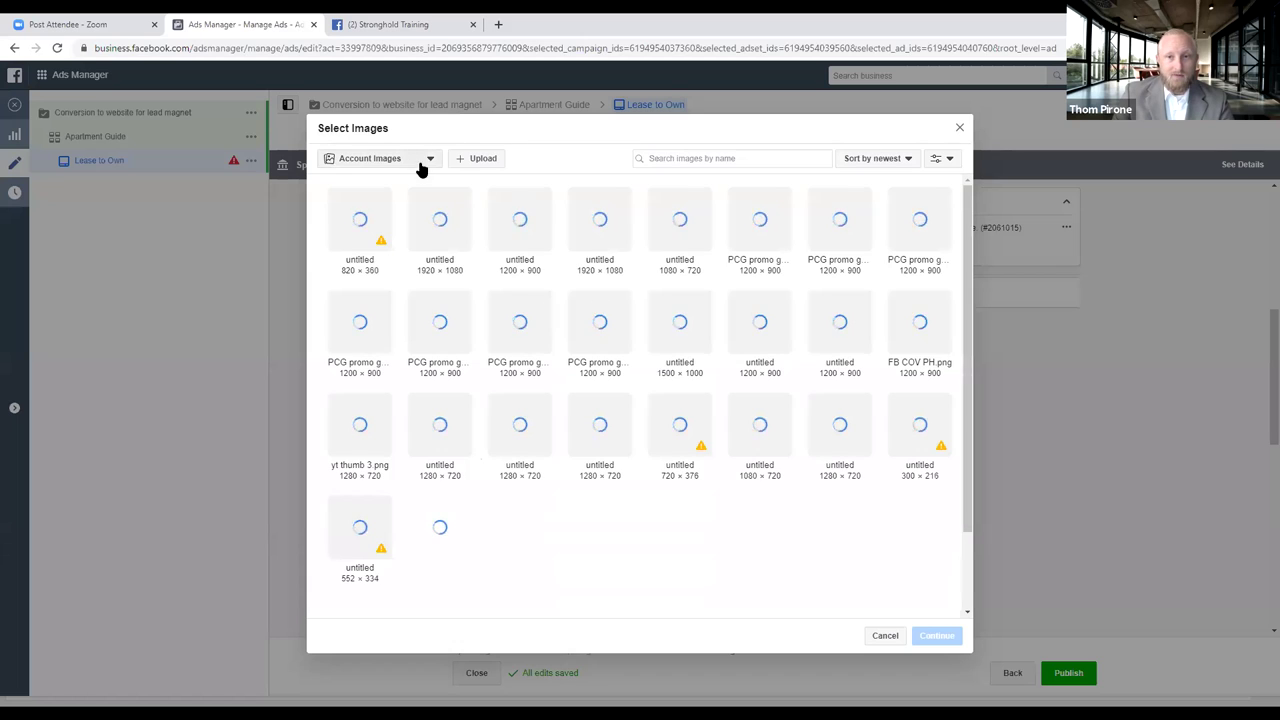
{"action": "left_click", "coordinate": [420, 162]}
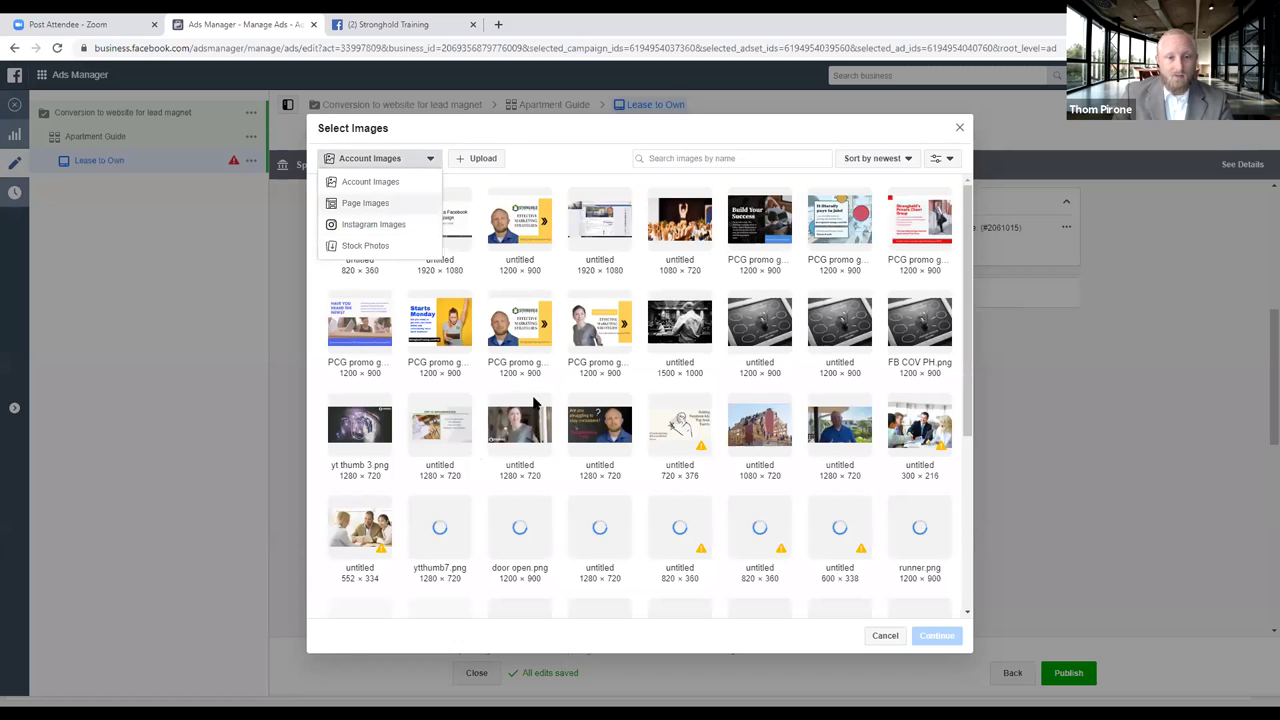
{"action": "left_click", "coordinate": [539, 451]}
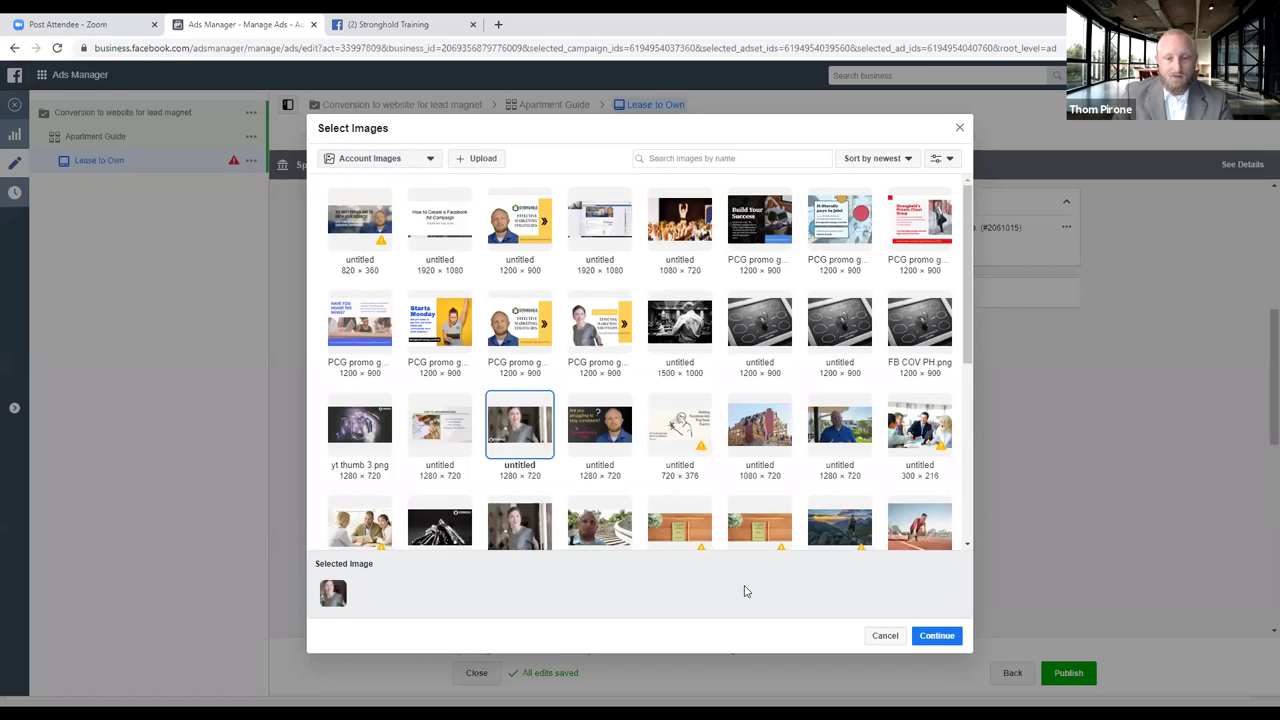
{"action": "left_click", "coordinate": [937, 635]}
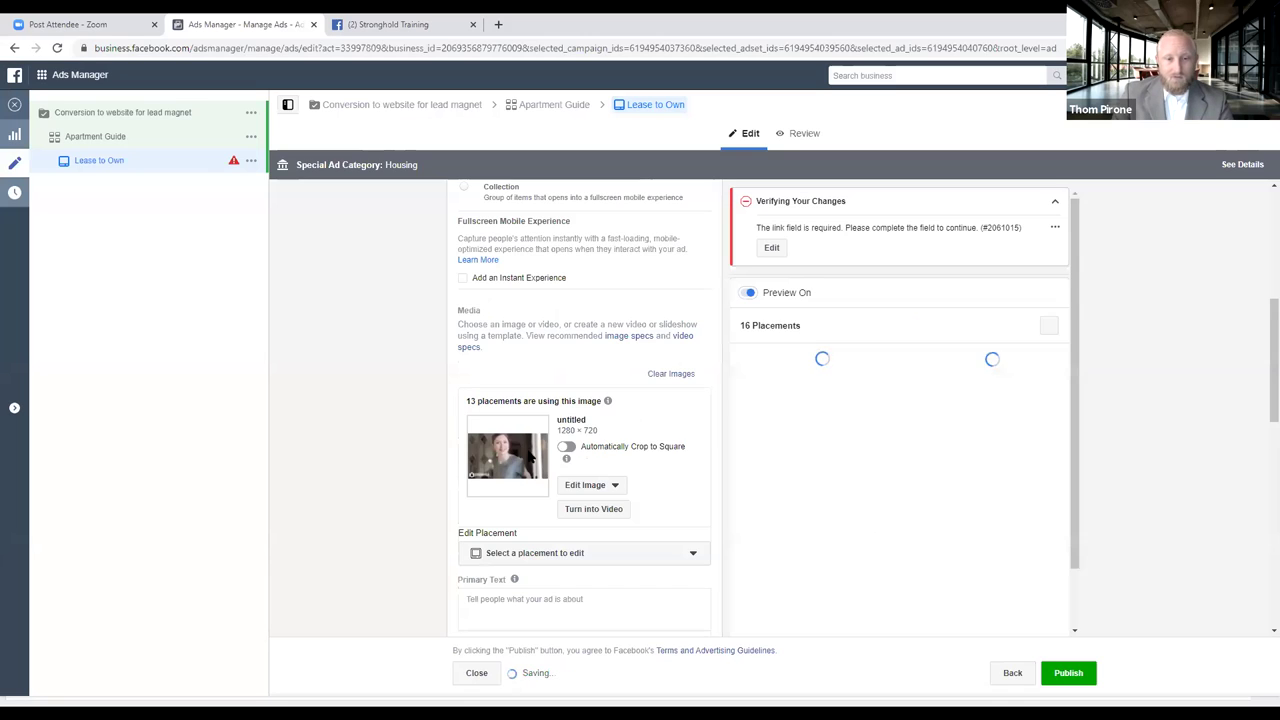
Enter "Rent to own is the only way to go!" as the ad's primary text
{"action": "scroll", "coordinate": [545, 372], "scroll_direction": "down", "scroll_amount": 5}
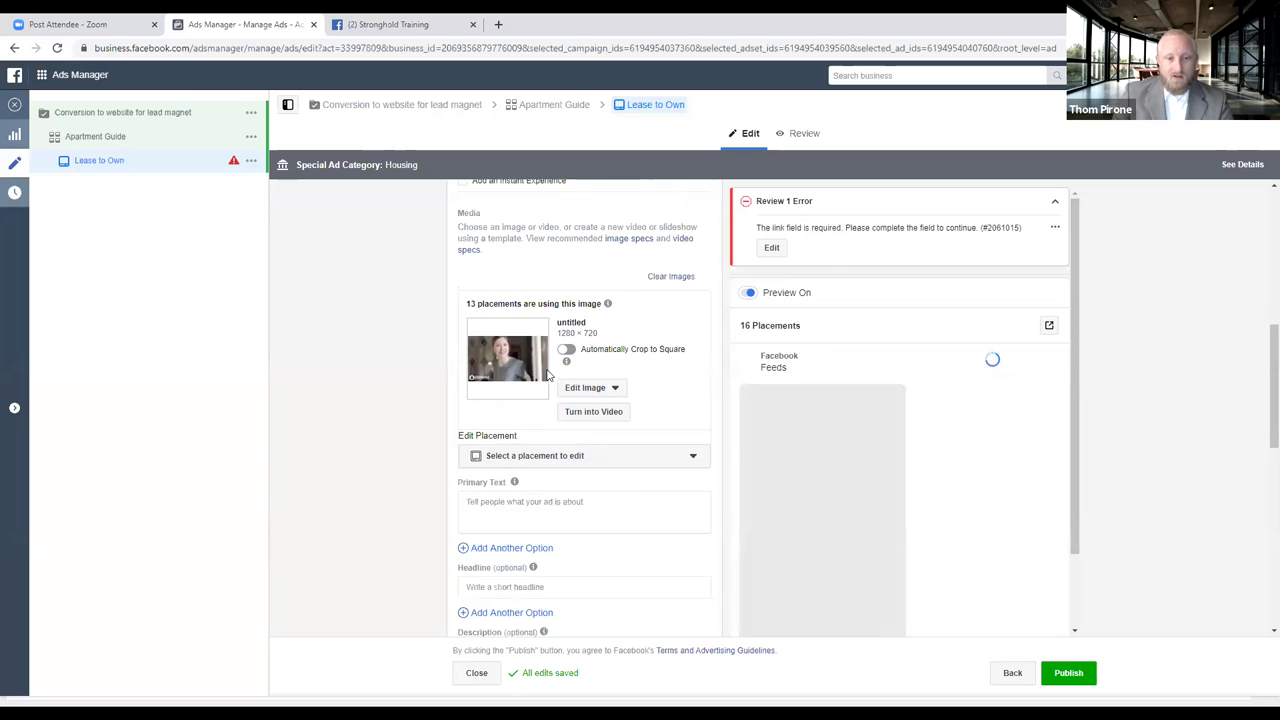
{"action": "left_click", "coordinate": [514, 334]}
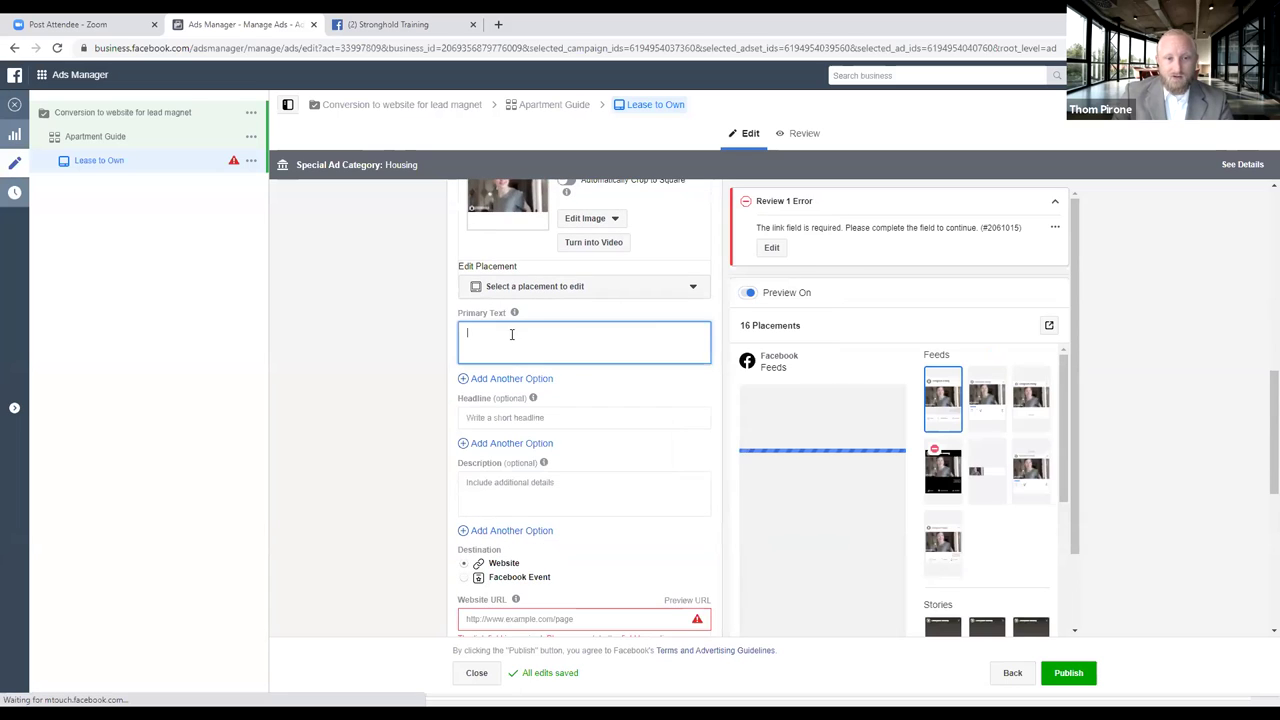
{"action": "type", "text": "Rent to own is the "}
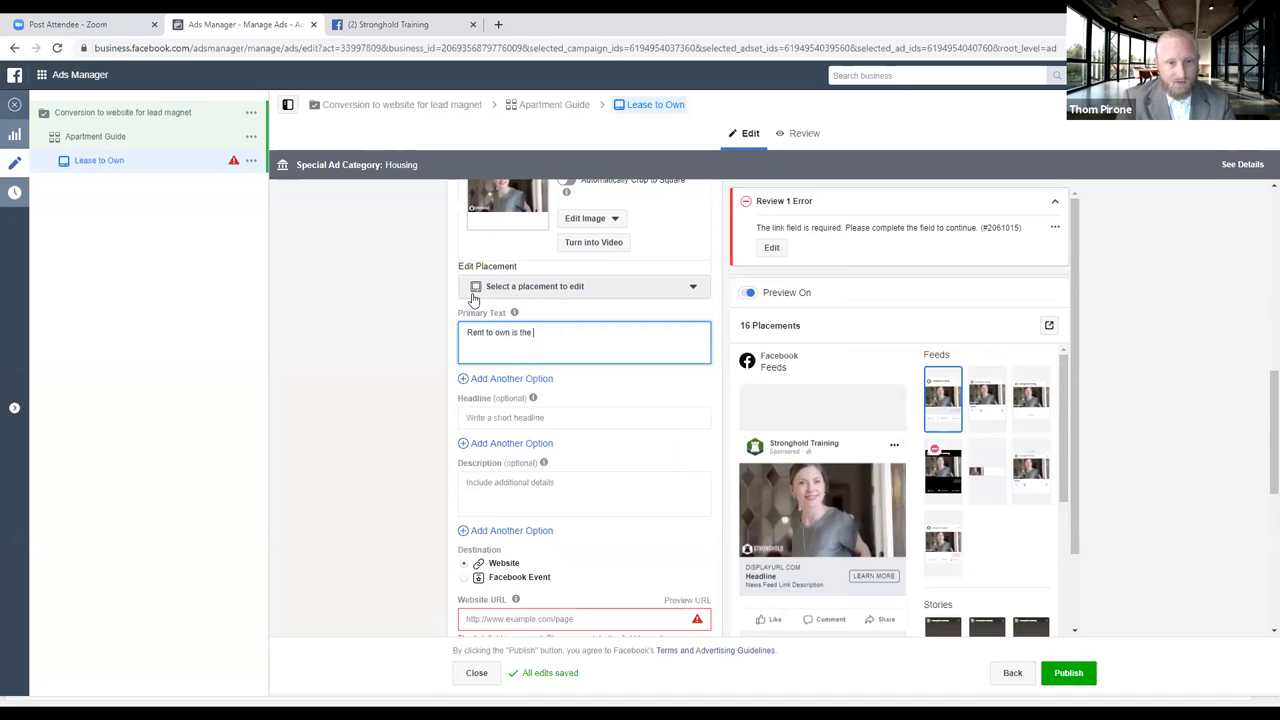
{"action": "type", "text": "only way to go!"}
Enter "Rent can be an investment, learn how!" as the ad's headline
{"action": "left_click", "coordinate": [517, 416]}
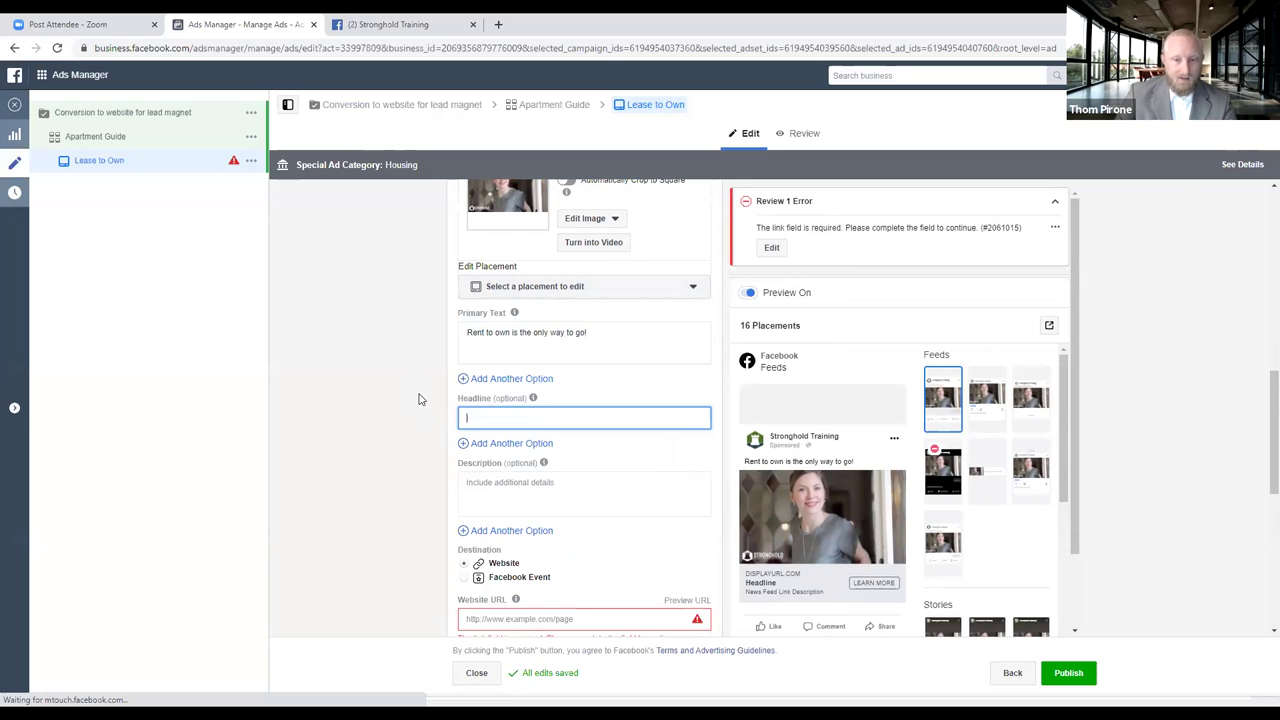
{"action": "type", "text": "Rent can"}
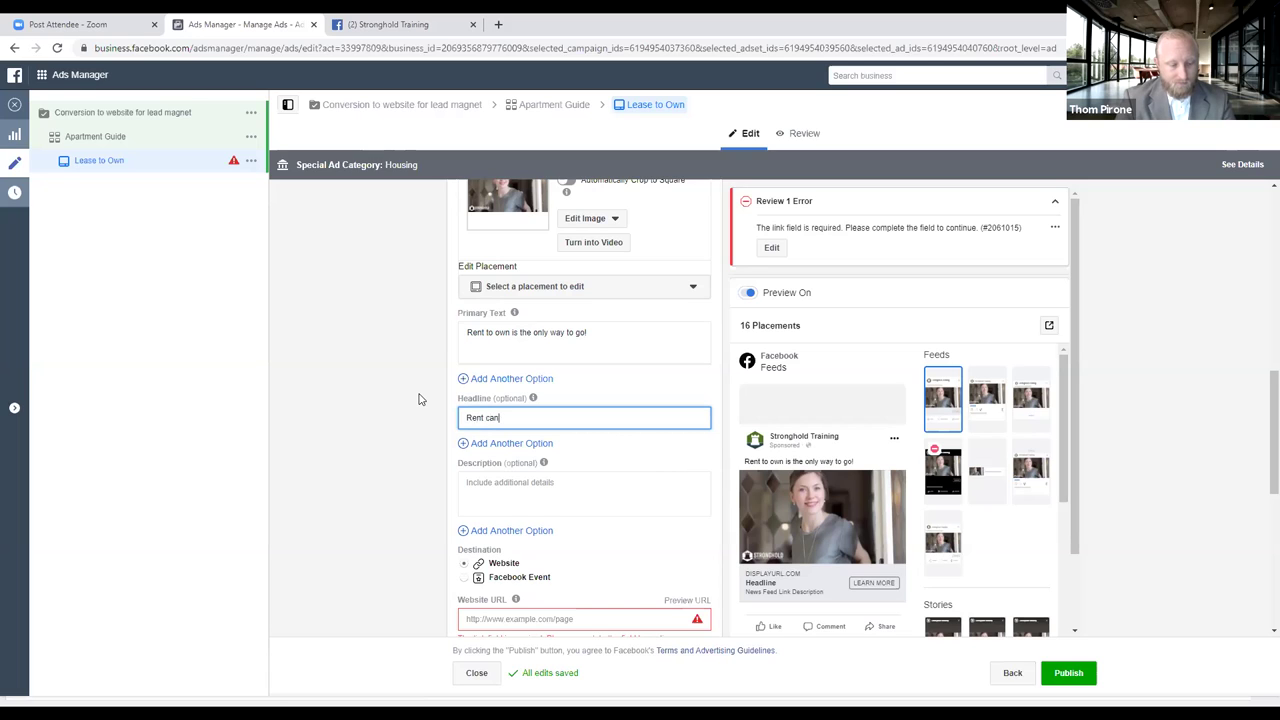
{"action": "type", "text": " be an "}
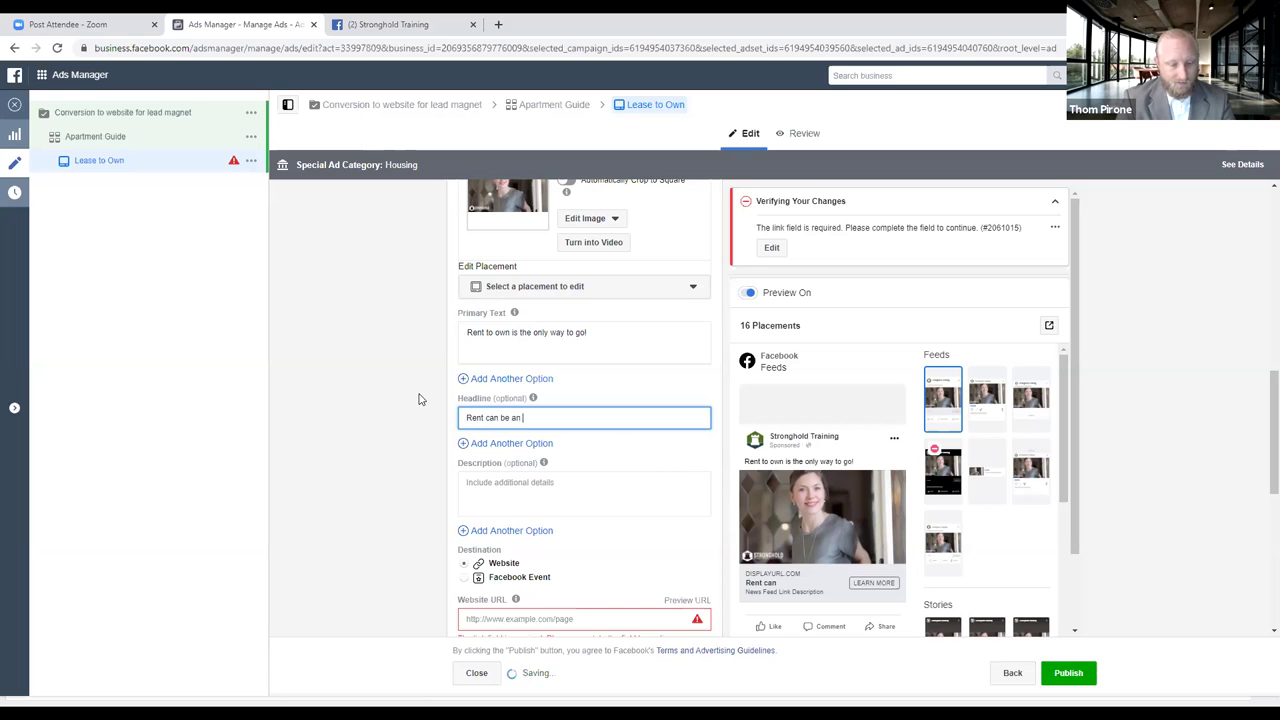
{"action": "type", "text": "investment"}
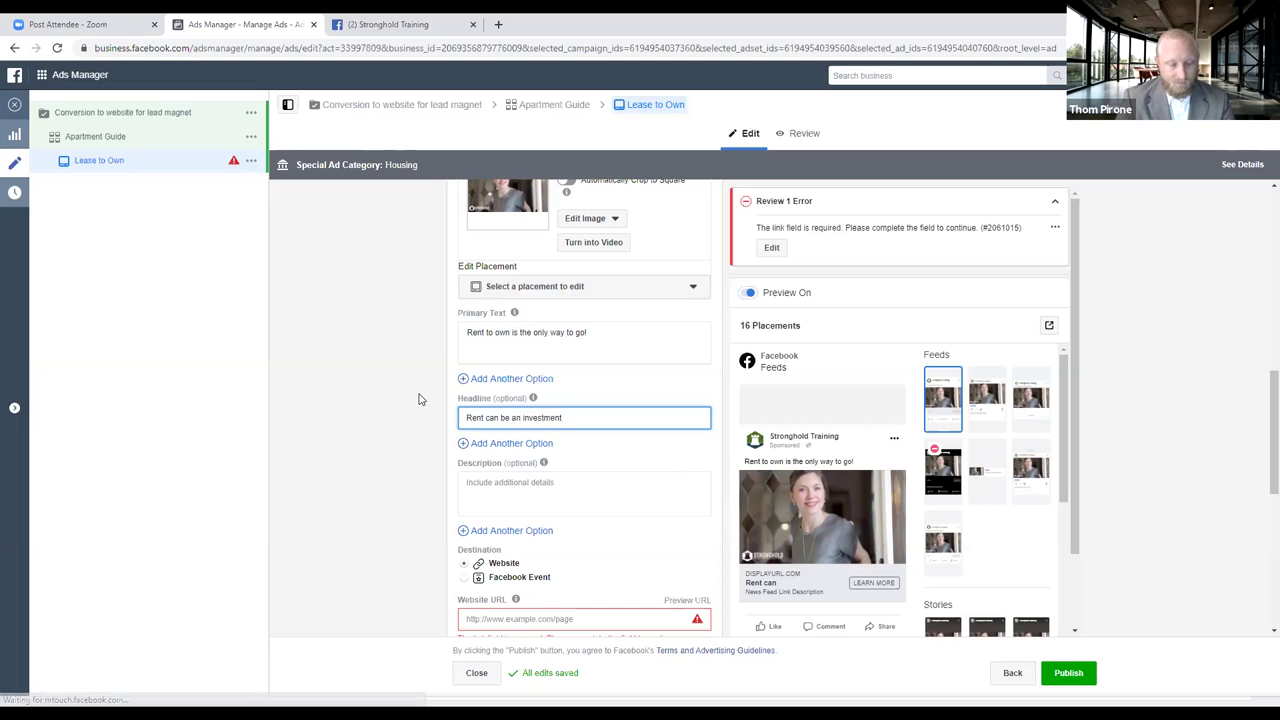
{"action": "type", "text": ". learn now!"}
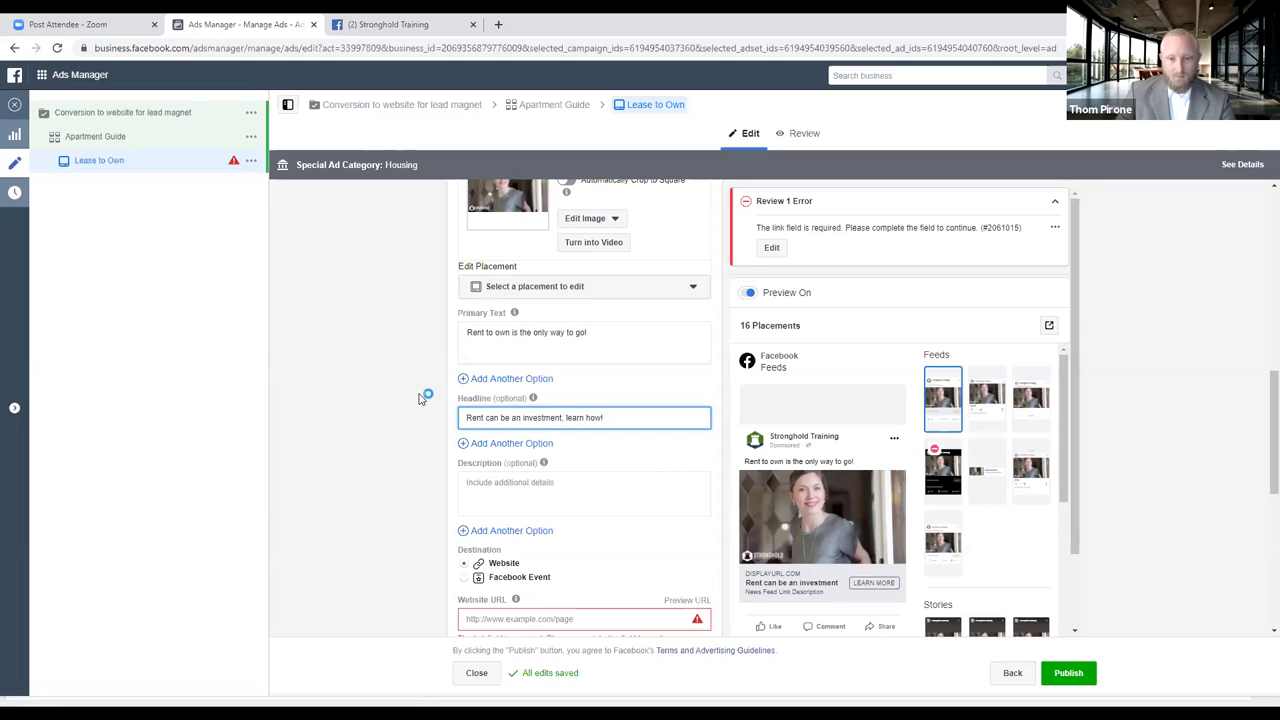
{"action": "left_click", "coordinate": [388, 470]}
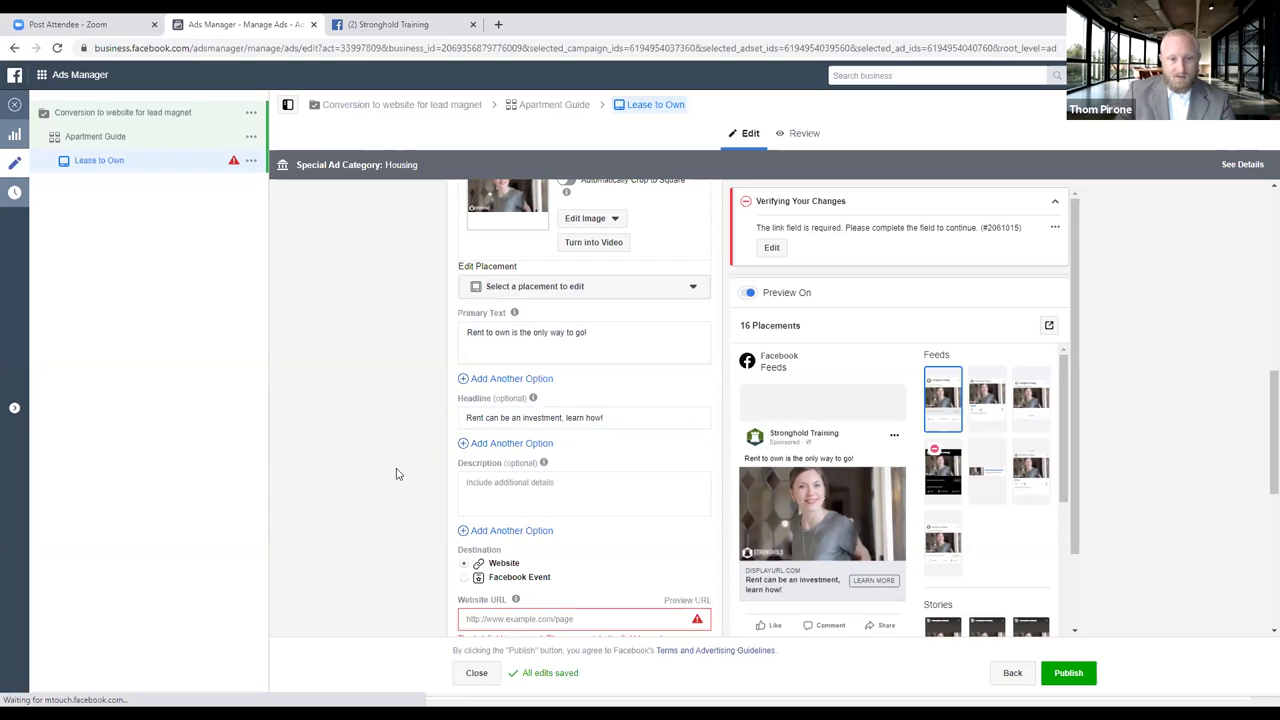
{"action": "scroll", "coordinate": [394, 470], "scroll_direction": "down", "scroll_amount": 1}
{"action": "scroll", "coordinate": [523, 530], "scroll_direction": "down", "scroll_amount": 1}
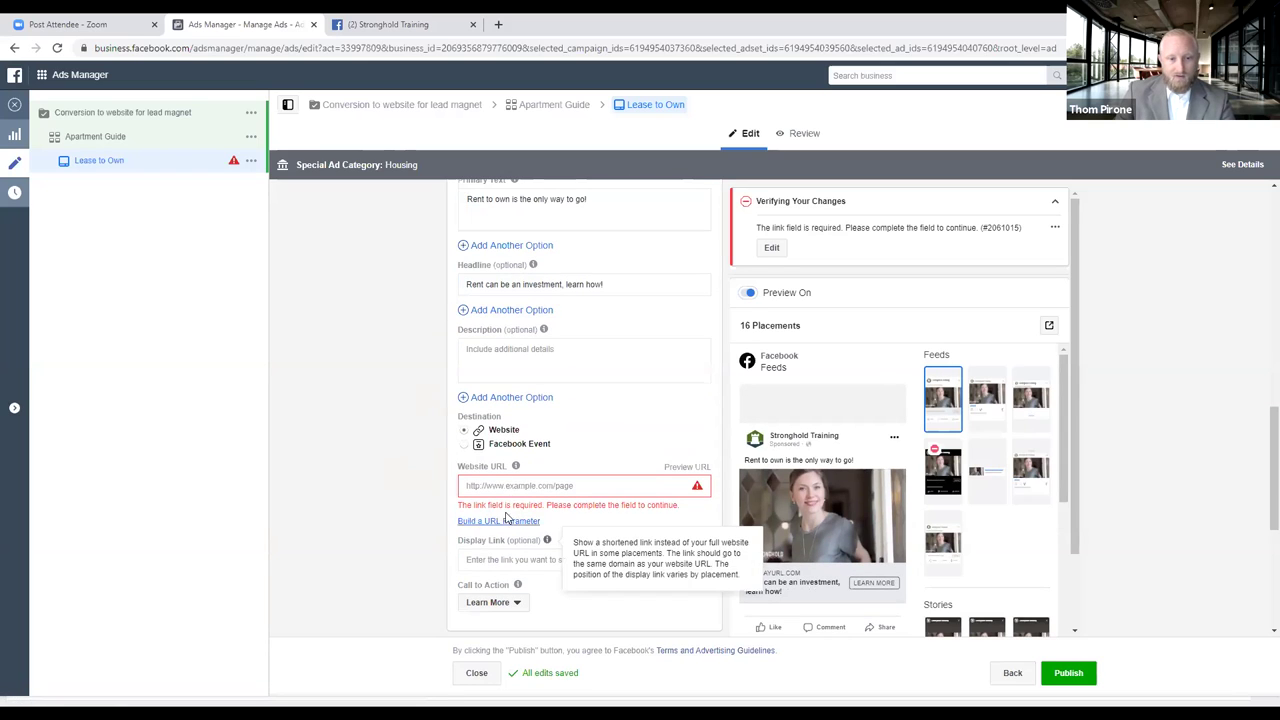
{"action": "left_click", "coordinate": [500, 485]}
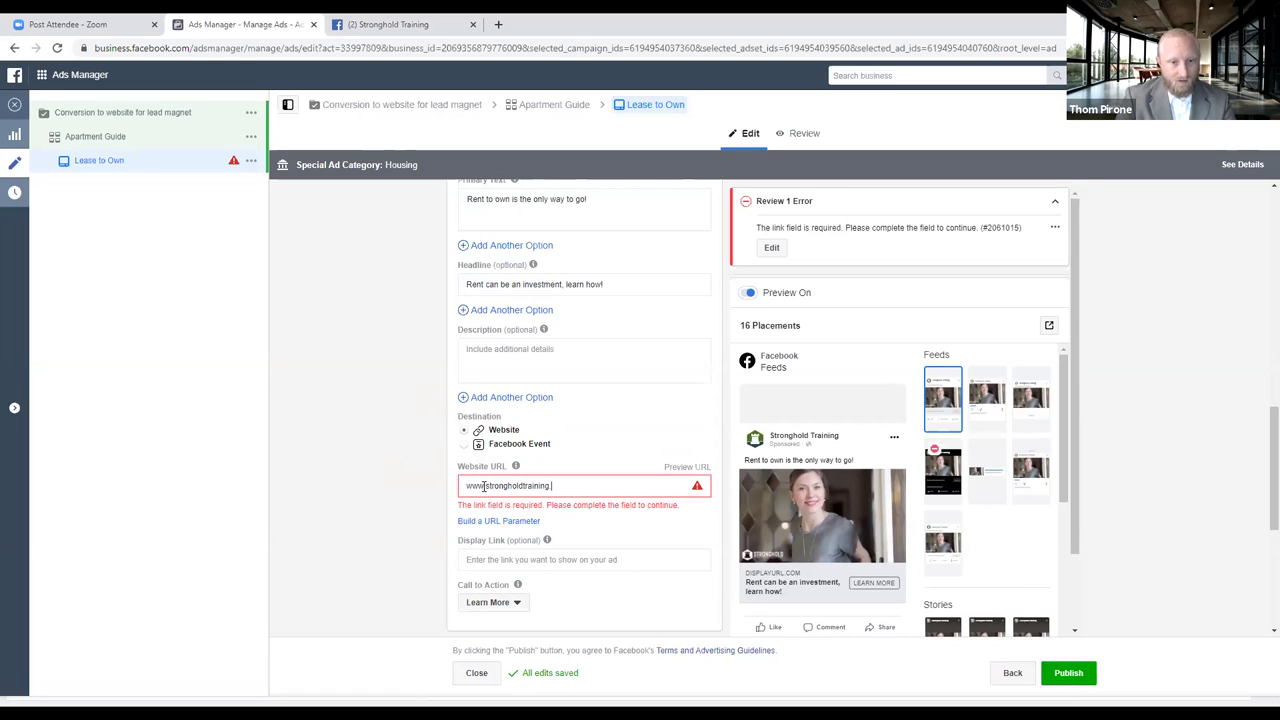
{"action": "left_click", "coordinate": [389, 462]}
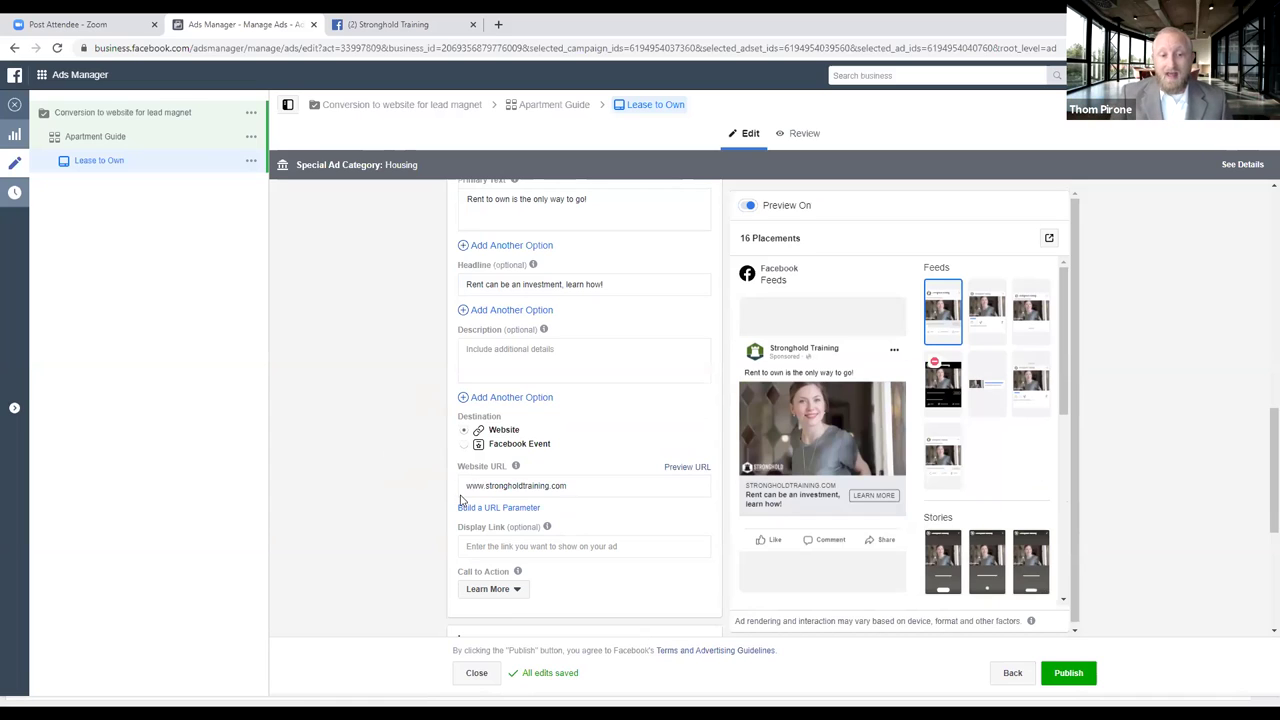
Review the finished ad's identity, format, media, text, destination, call to action, languages and tracking settings
{"action": "scroll", "coordinate": [424, 470], "scroll_direction": "down", "scroll_amount": 1}
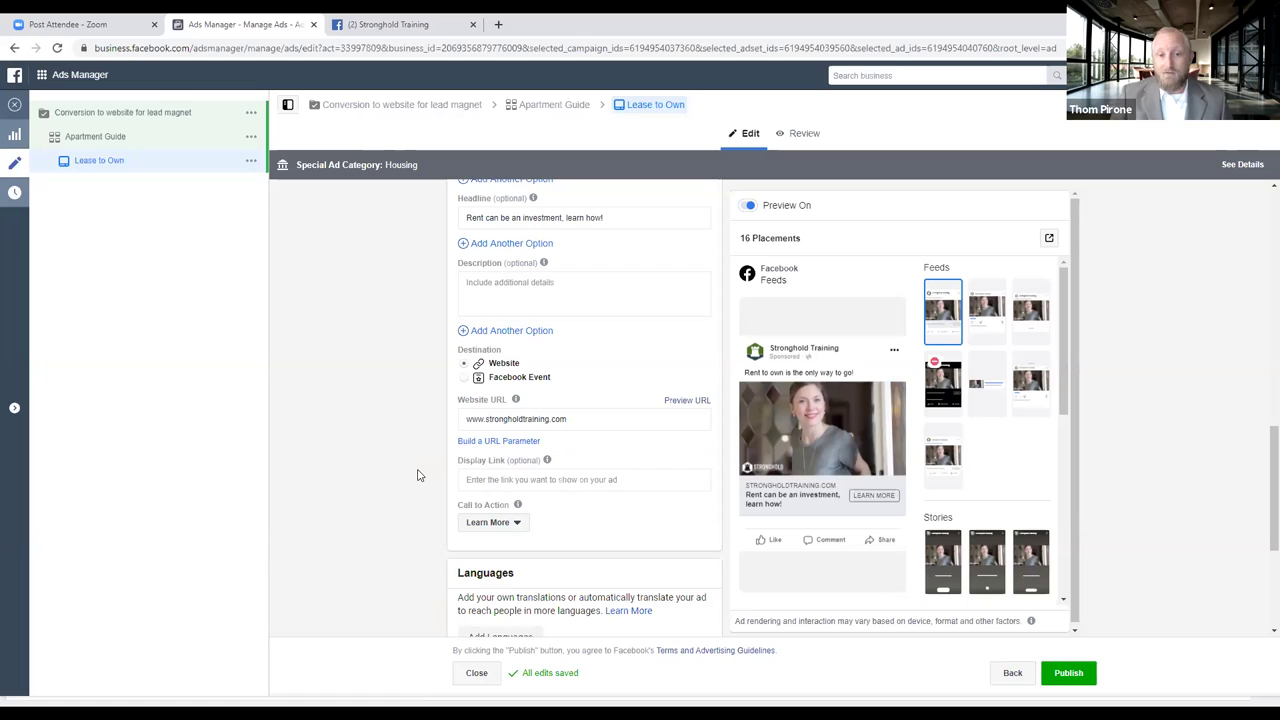
{"action": "scroll", "coordinate": [600, 520], "scroll_direction": "down", "scroll_amount": 2}
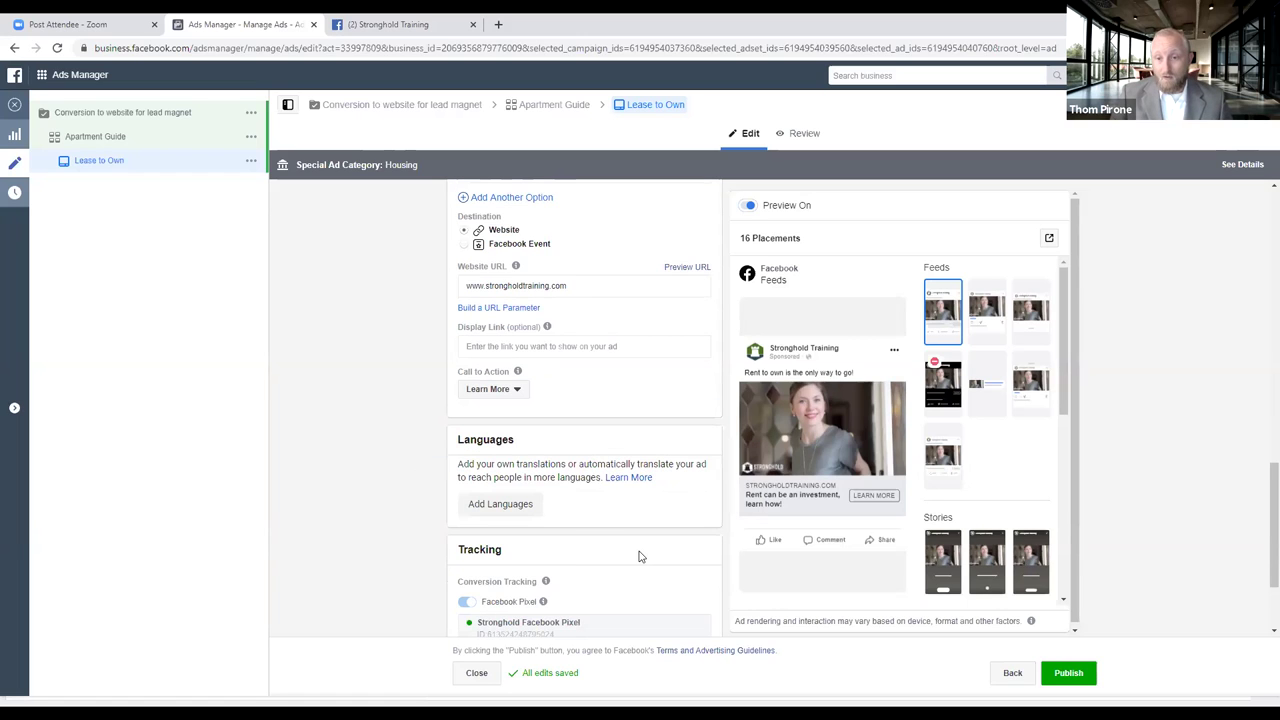
{"action": "scroll", "coordinate": [640, 552], "scroll_direction": "up", "scroll_amount": 1}
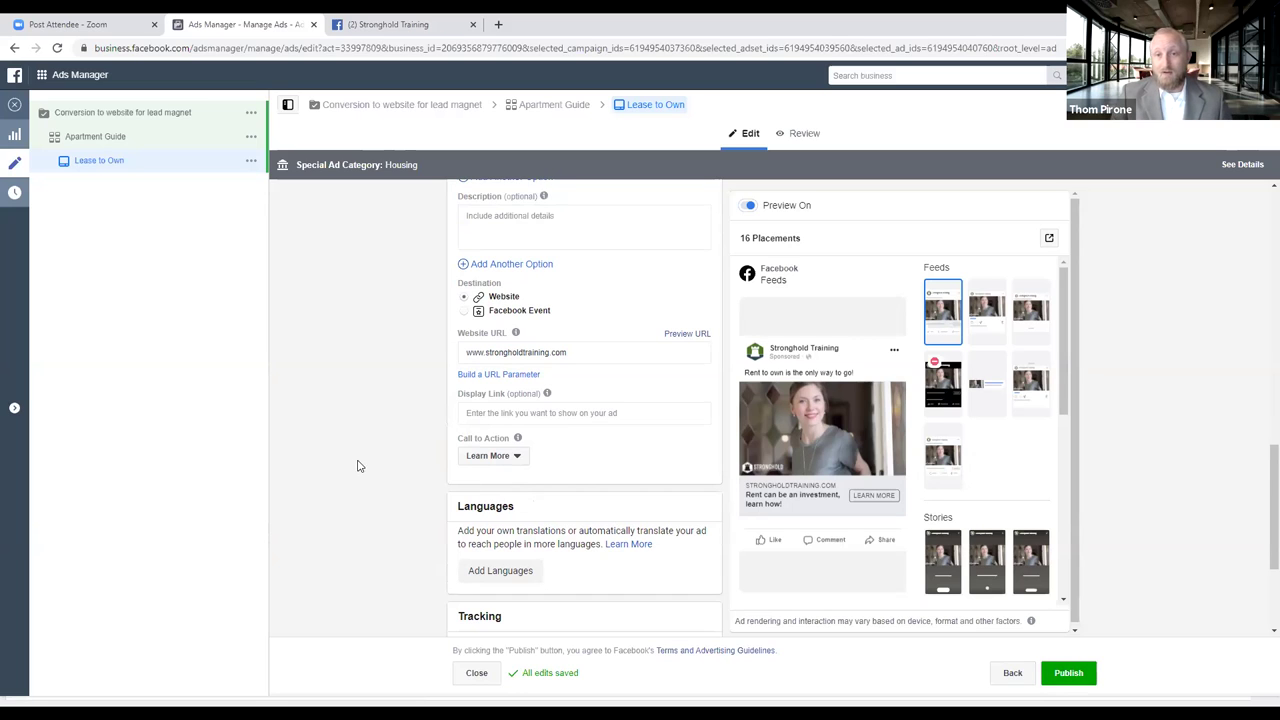
{"action": "scroll", "coordinate": [380, 440], "scroll_direction": "up", "scroll_amount": 5}
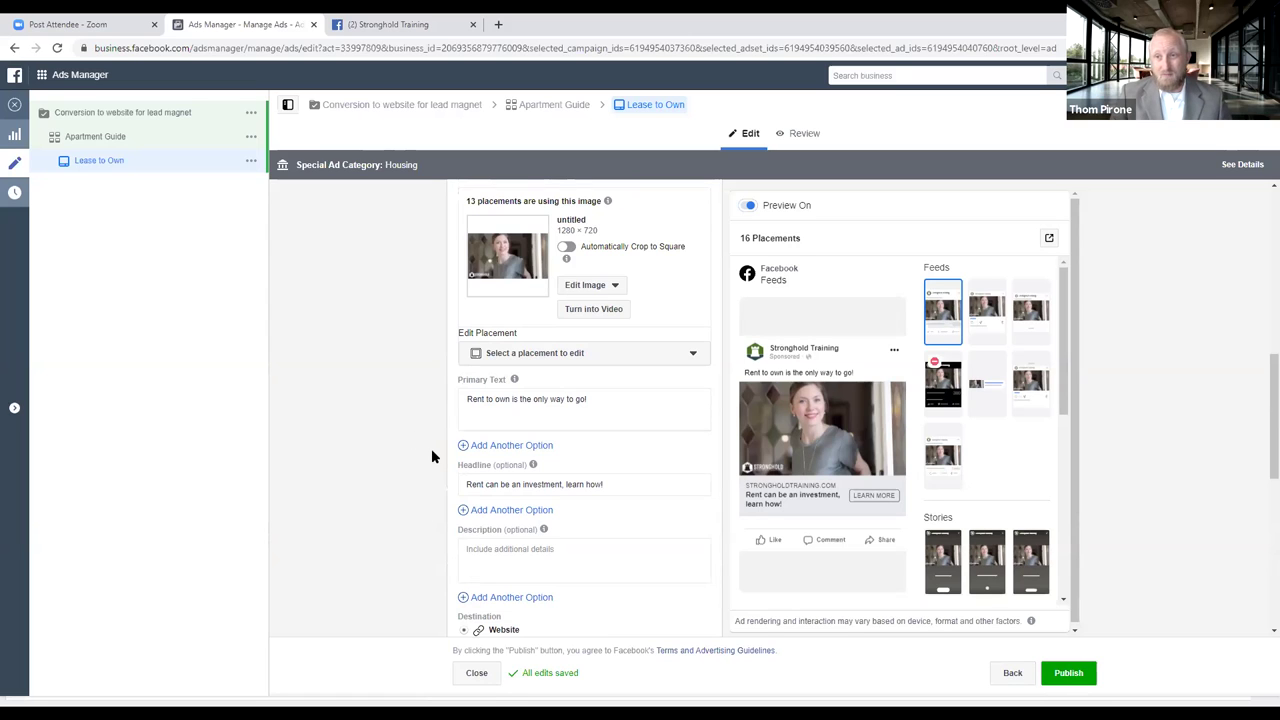
{"action": "scroll", "coordinate": [434, 460], "scroll_direction": "up", "scroll_amount": 4}
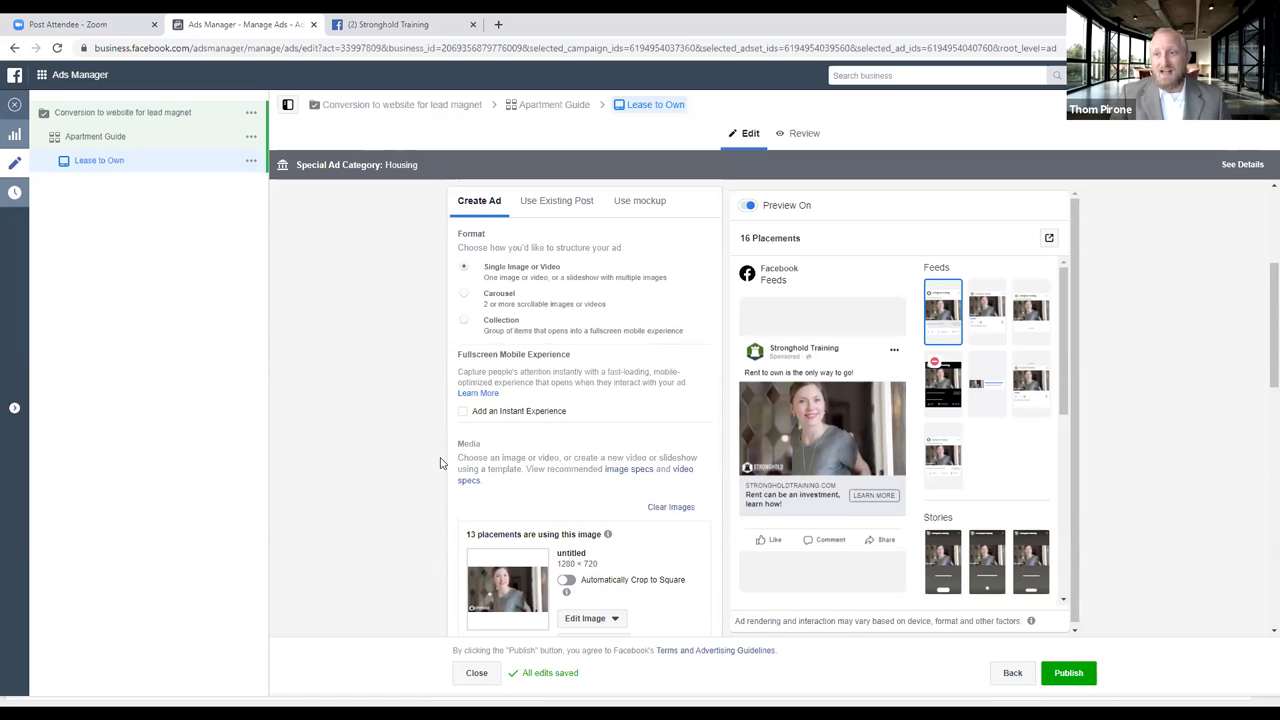
{"action": "scroll", "coordinate": [443, 464], "scroll_direction": "down", "scroll_amount": 3}
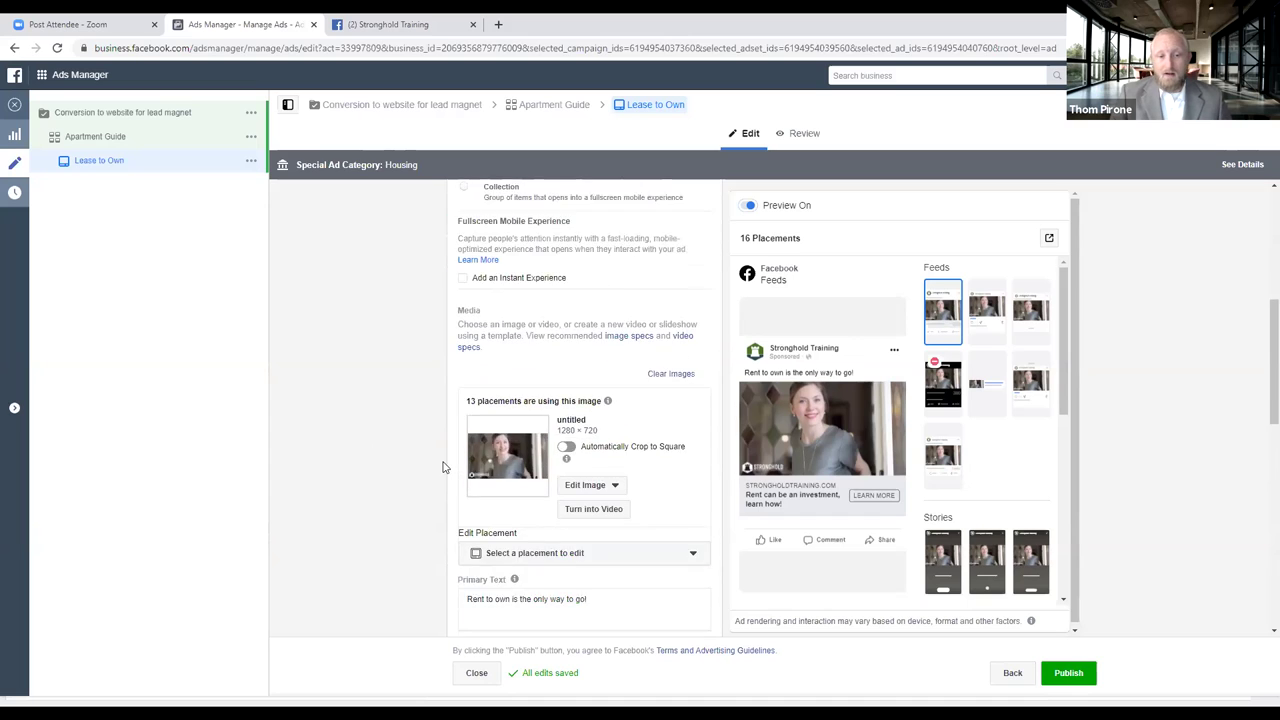
{"action": "scroll", "coordinate": [443, 467], "scroll_direction": "down", "scroll_amount": 1}
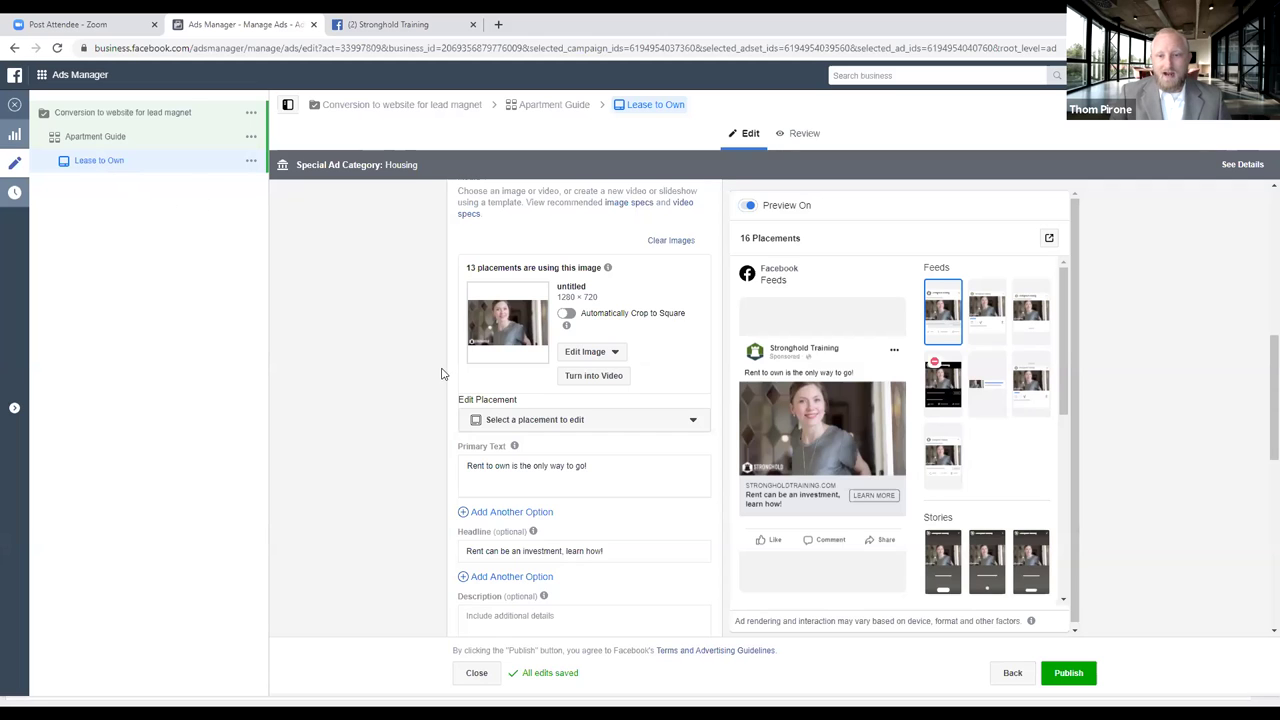
{"action": "scroll", "coordinate": [443, 374], "scroll_direction": "down", "scroll_amount": 4}
{"action": "scroll", "coordinate": [409, 386], "scroll_direction": "up", "scroll_amount": 5}
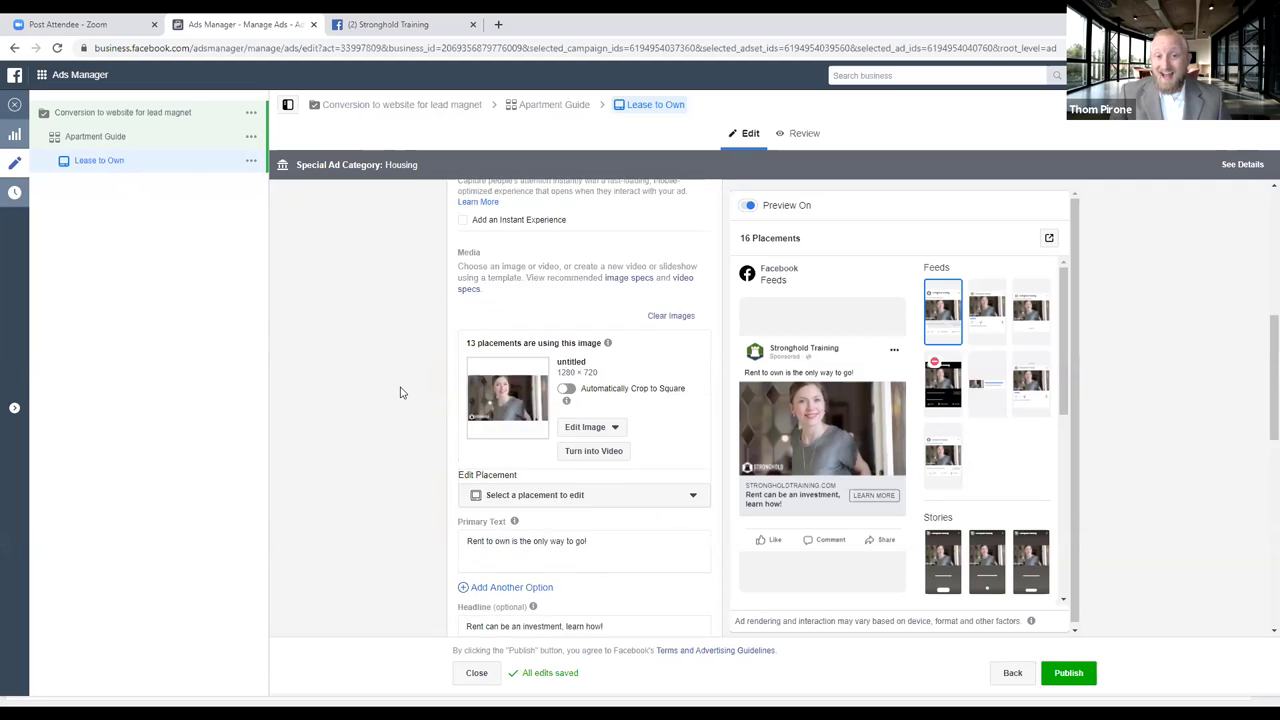
{"action": "scroll", "coordinate": [400, 392], "scroll_direction": "up", "scroll_amount": 5}
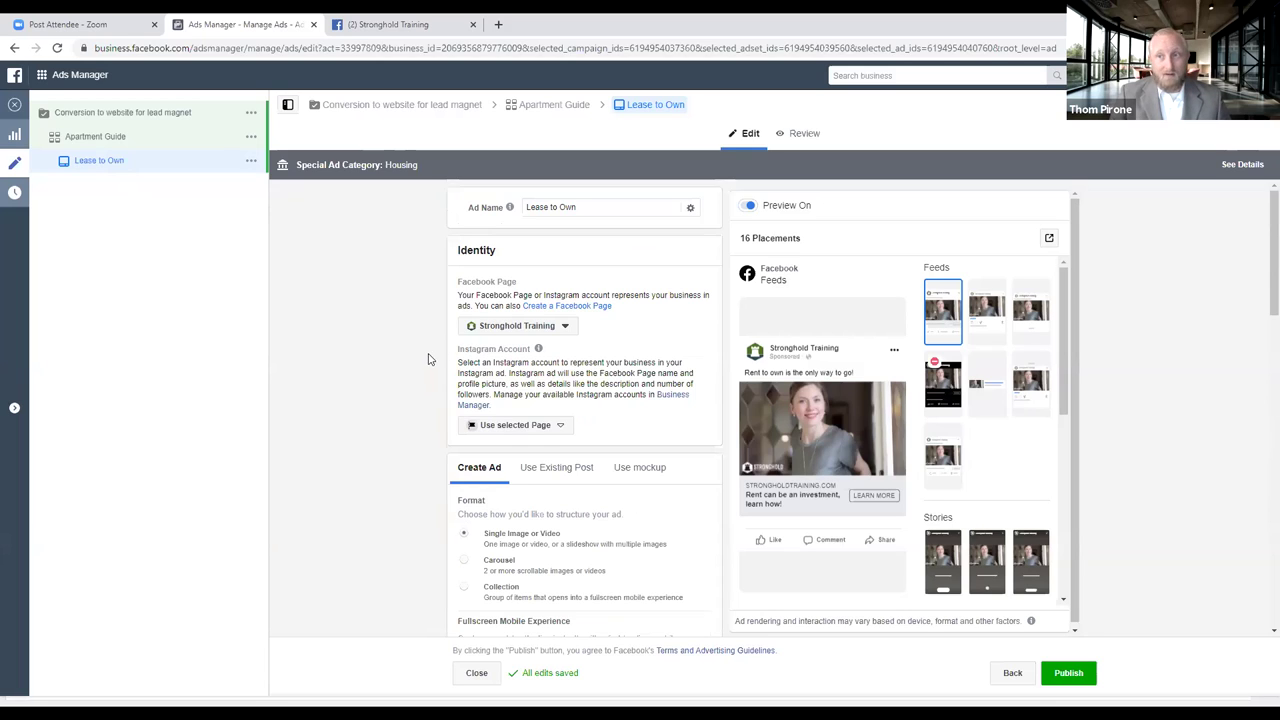
{"action": "scroll", "coordinate": [424, 371], "scroll_direction": "down", "scroll_amount": 1}
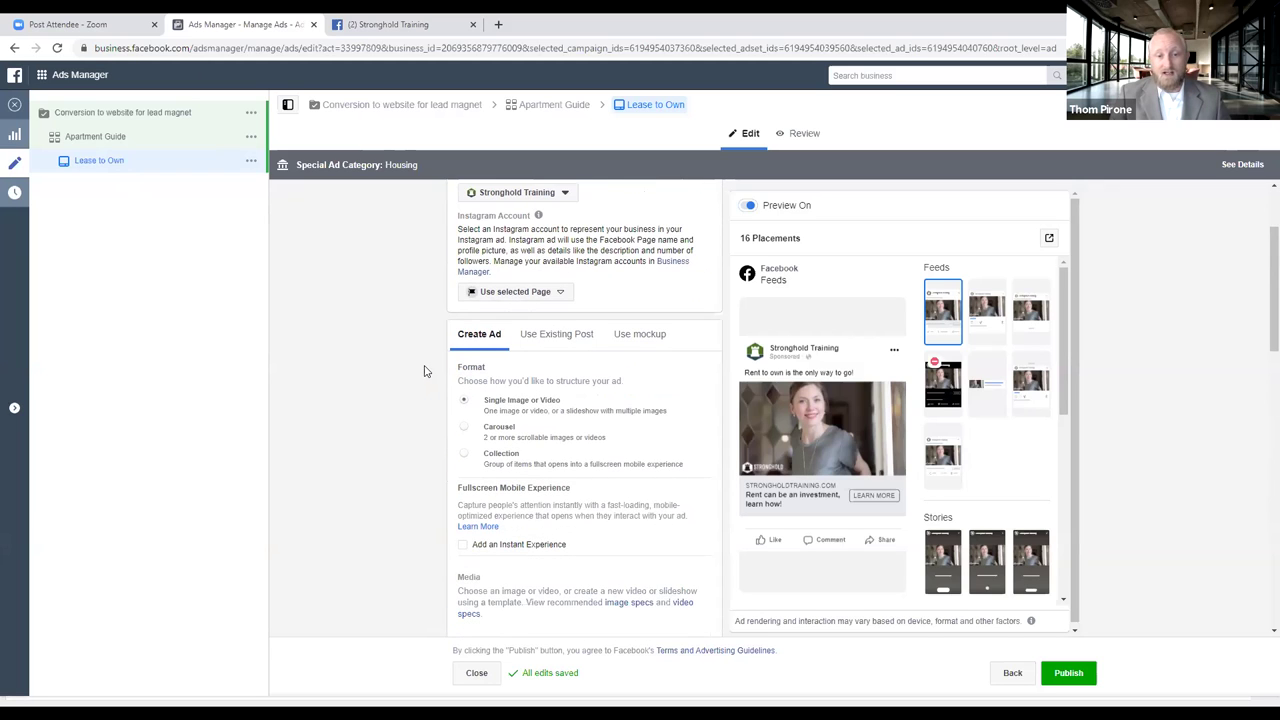
{"action": "scroll", "coordinate": [418, 372], "scroll_direction": "down", "scroll_amount": 1}
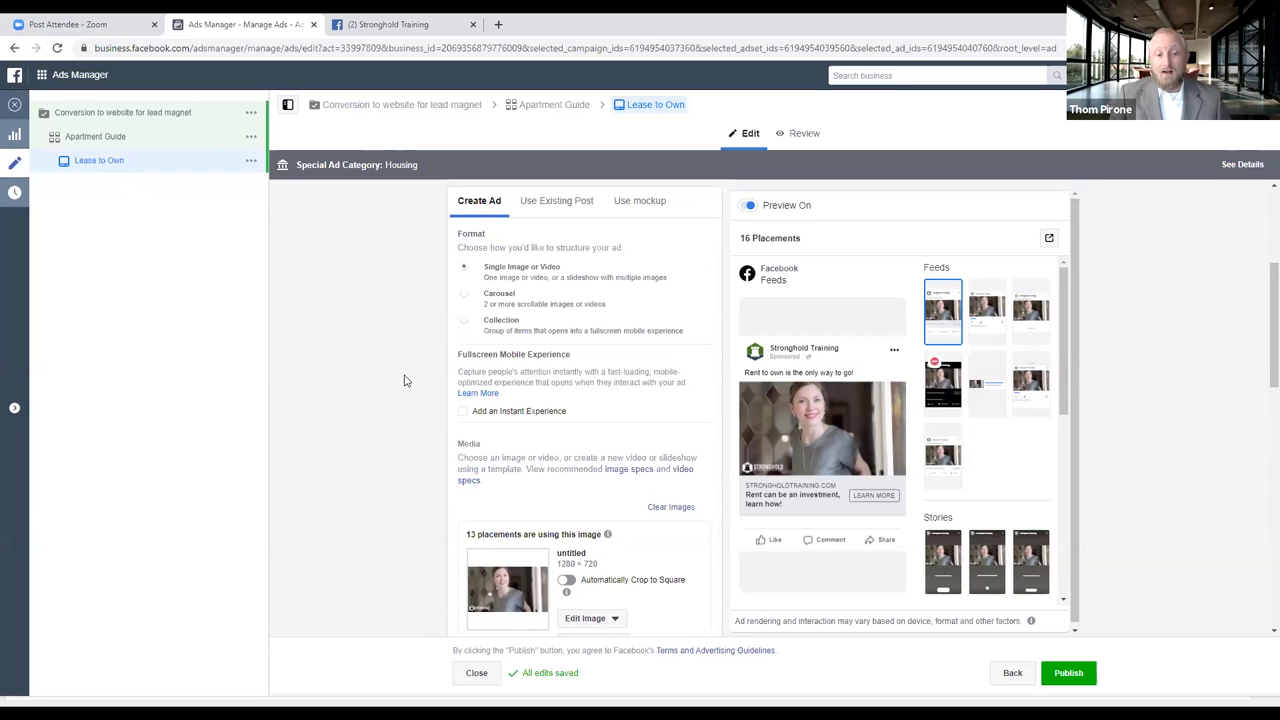
{"action": "scroll", "coordinate": [405, 380], "scroll_direction": "down", "scroll_amount": 1}
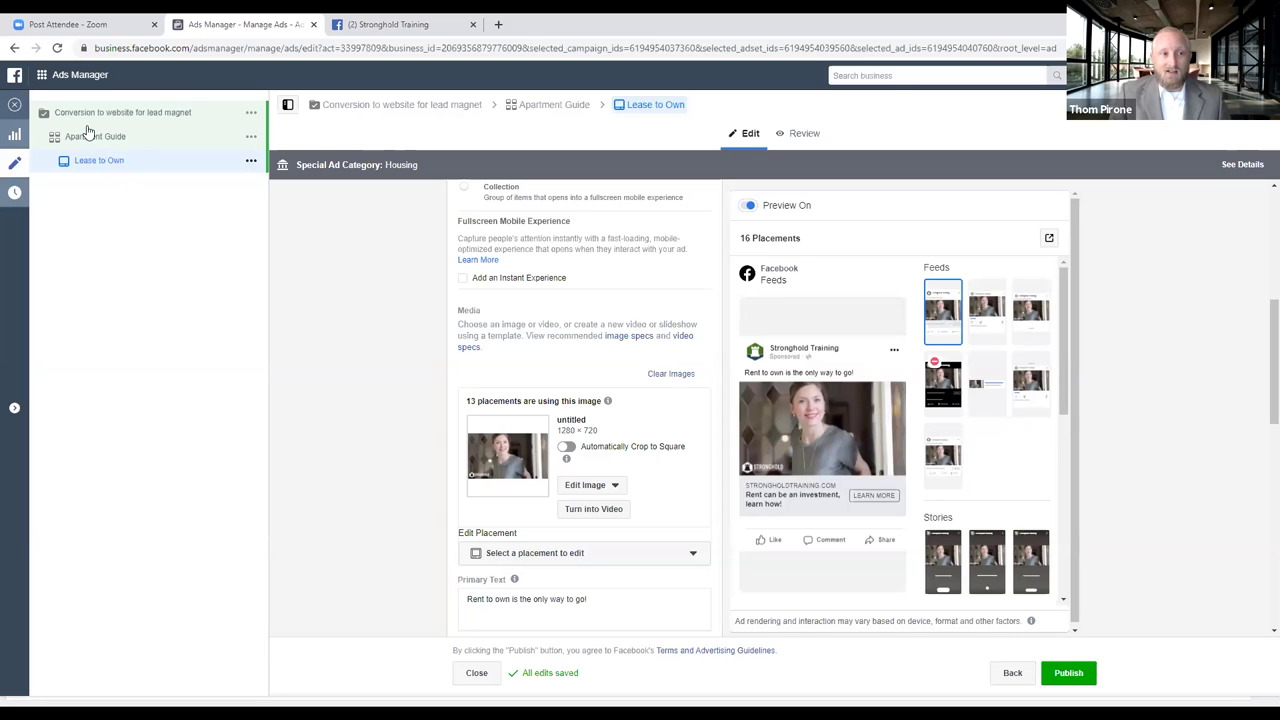
Close the ad editor and switch the ads table to the Performance and Clicks column preset
{"action": "left_click", "coordinate": [14, 110]}
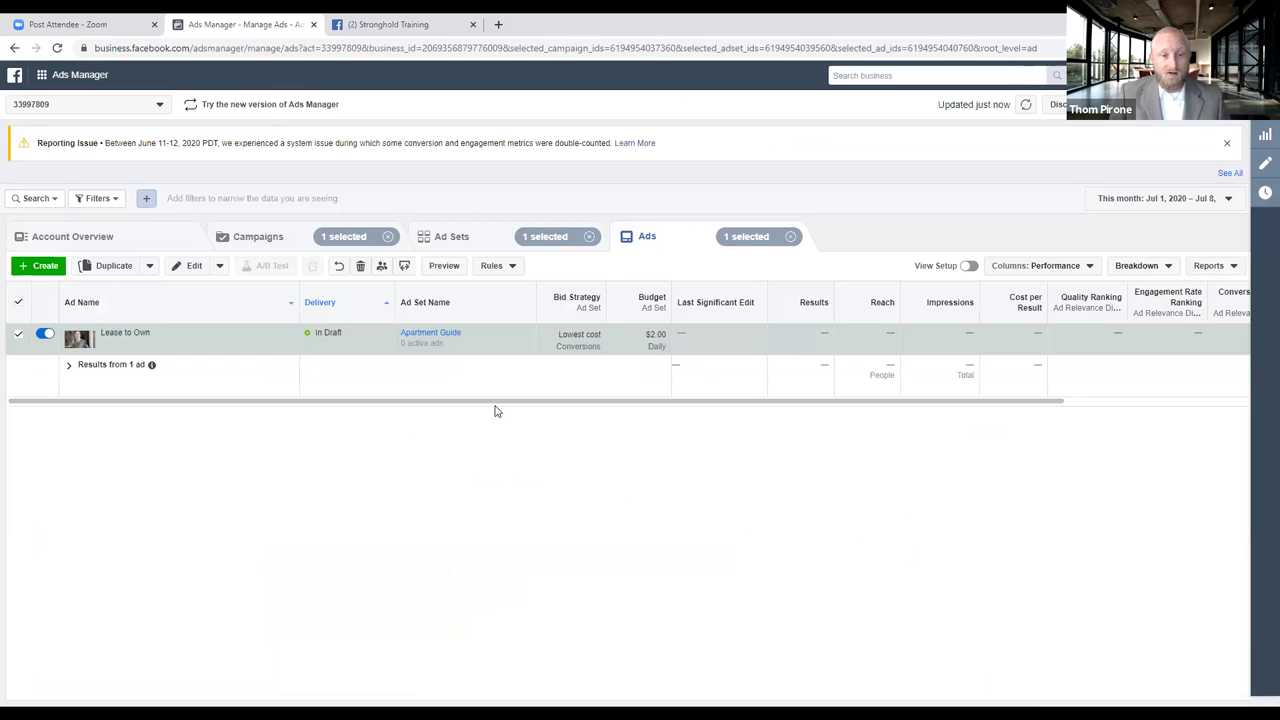
{"action": "left_click_drag", "start_coordinate": [497, 406], "coordinate": [703, 408]}
{"action": "left_click", "coordinate": [1040, 265]}
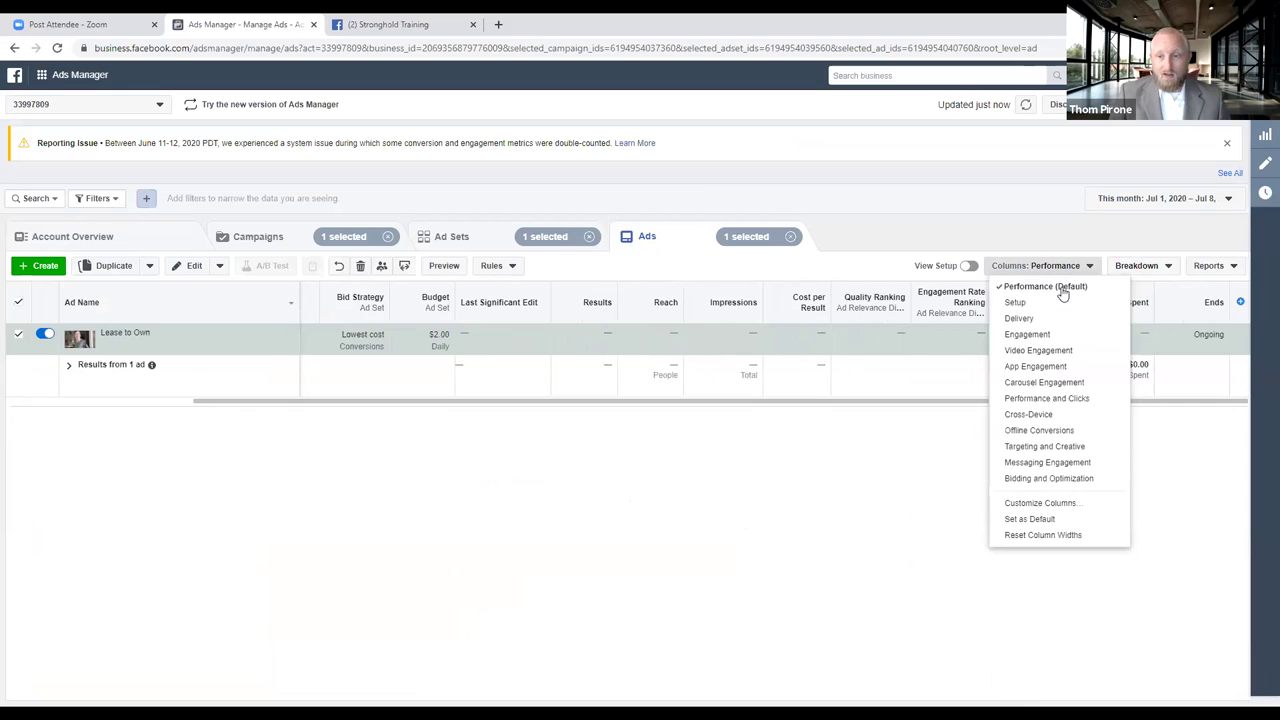
{"action": "left_click", "coordinate": [1073, 399]}
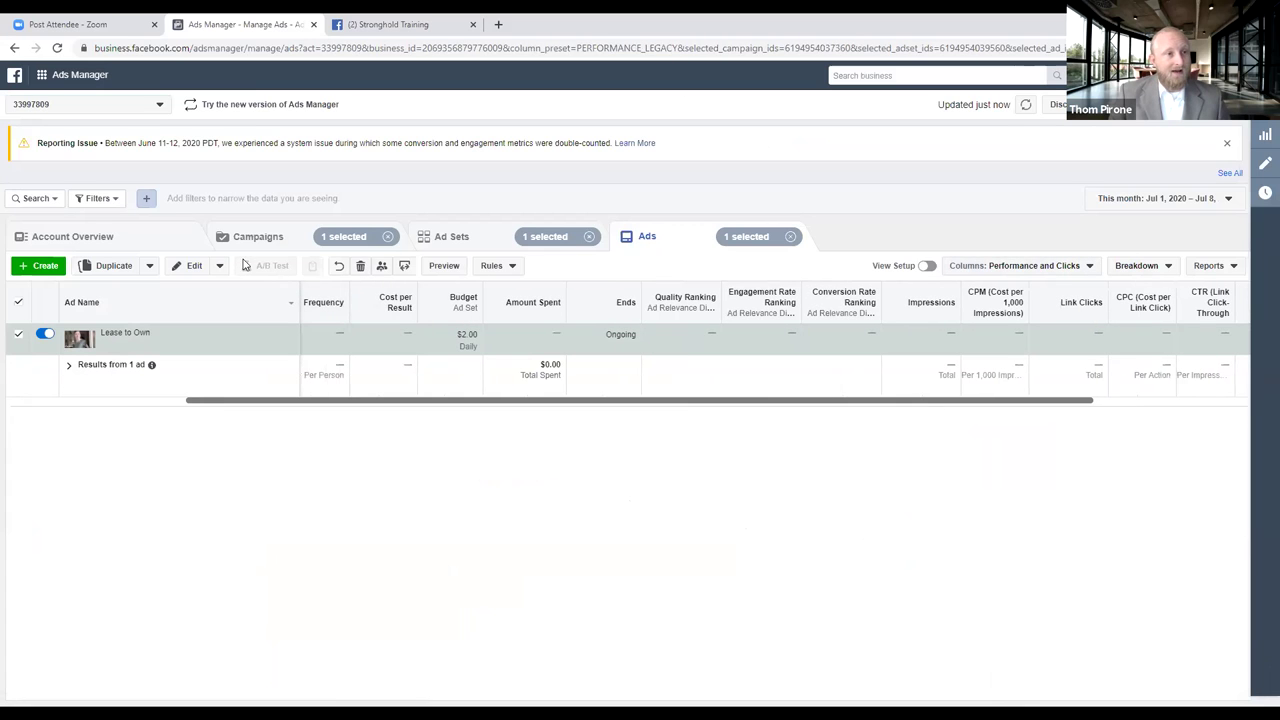
Reselect the Stronghold Training ad account to list all of its ads, and delete the "Lease to Own" ad
{"action": "left_click", "coordinate": [158, 106]}
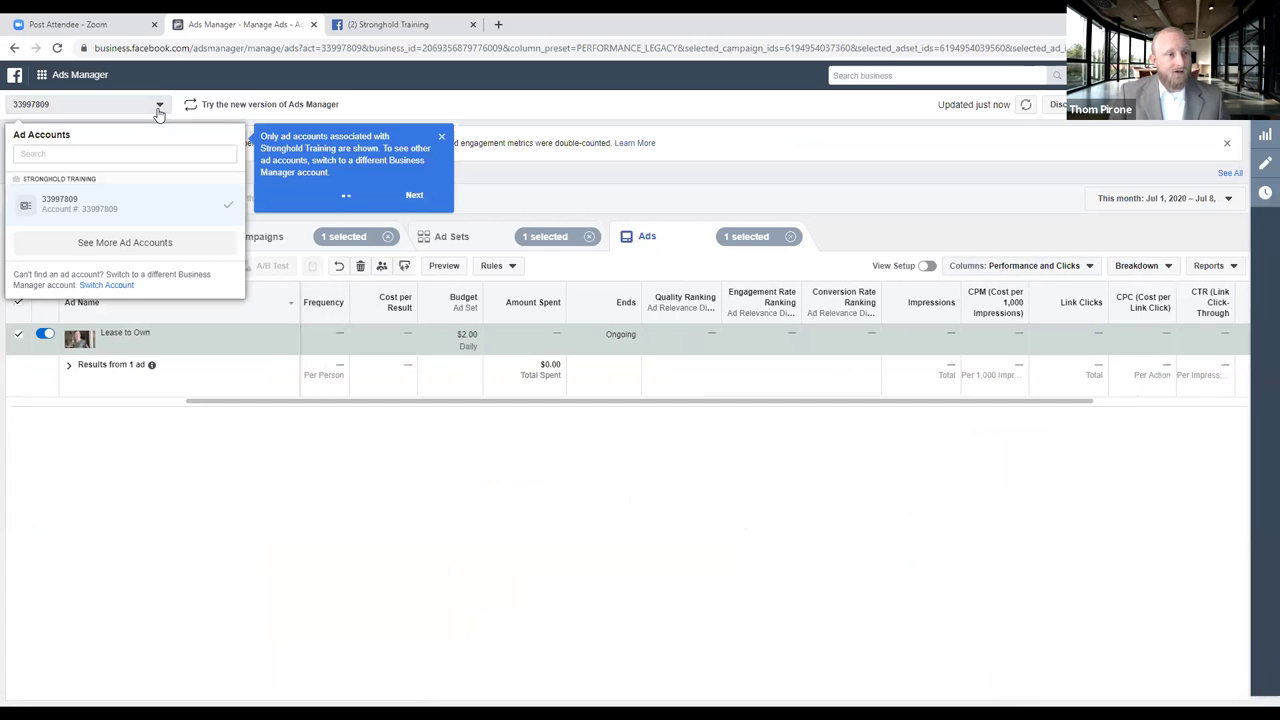
{"action": "left_click", "coordinate": [110, 212]}
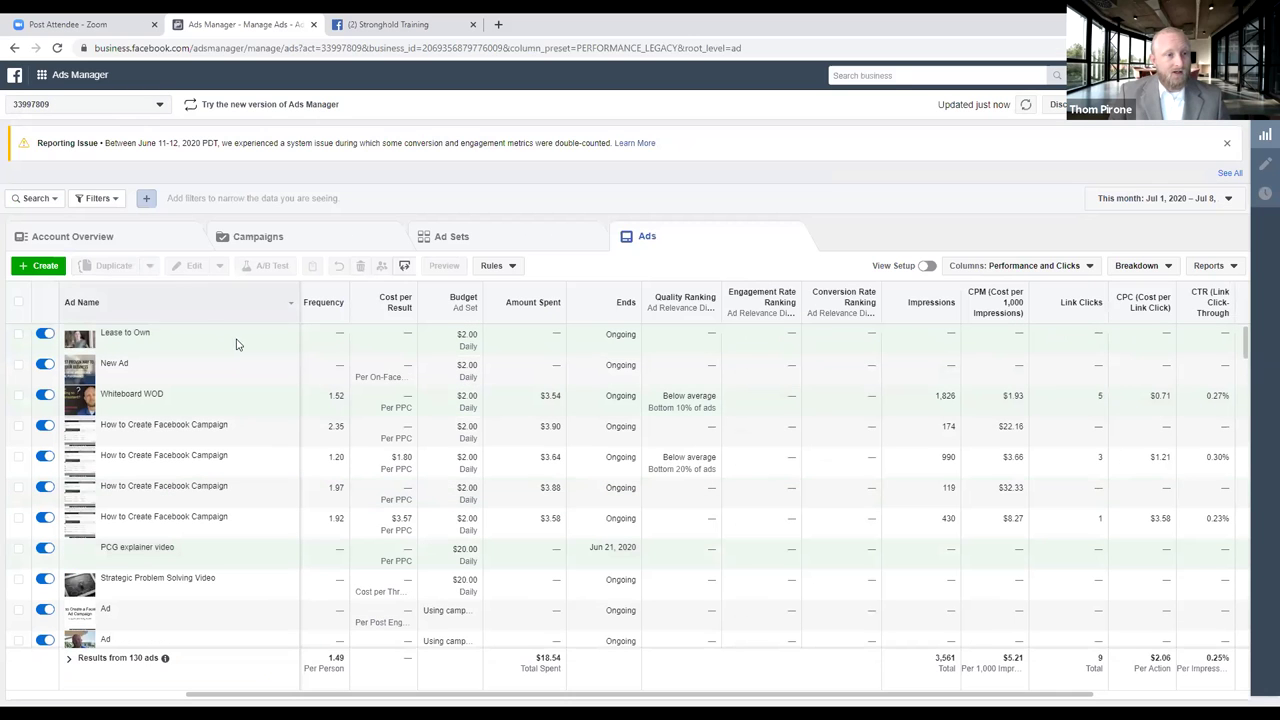
{"action": "left_click", "coordinate": [18, 334]}
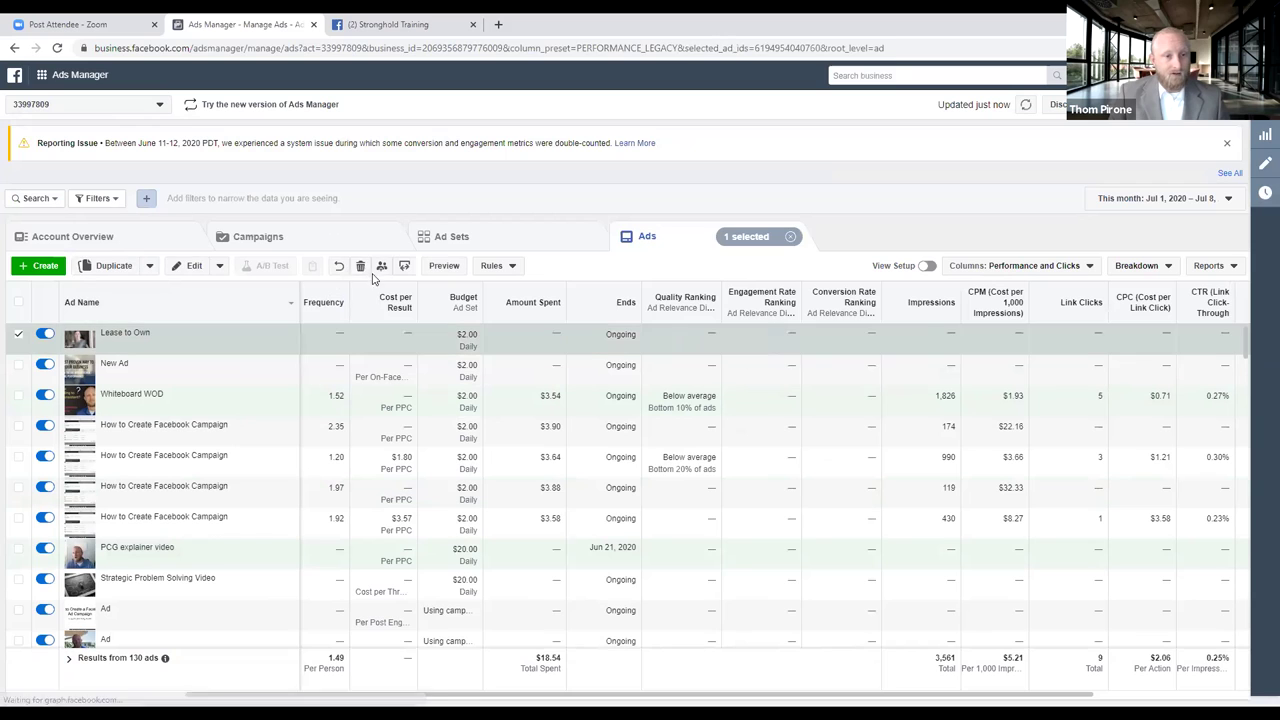
{"action": "left_click", "coordinate": [360, 265]}
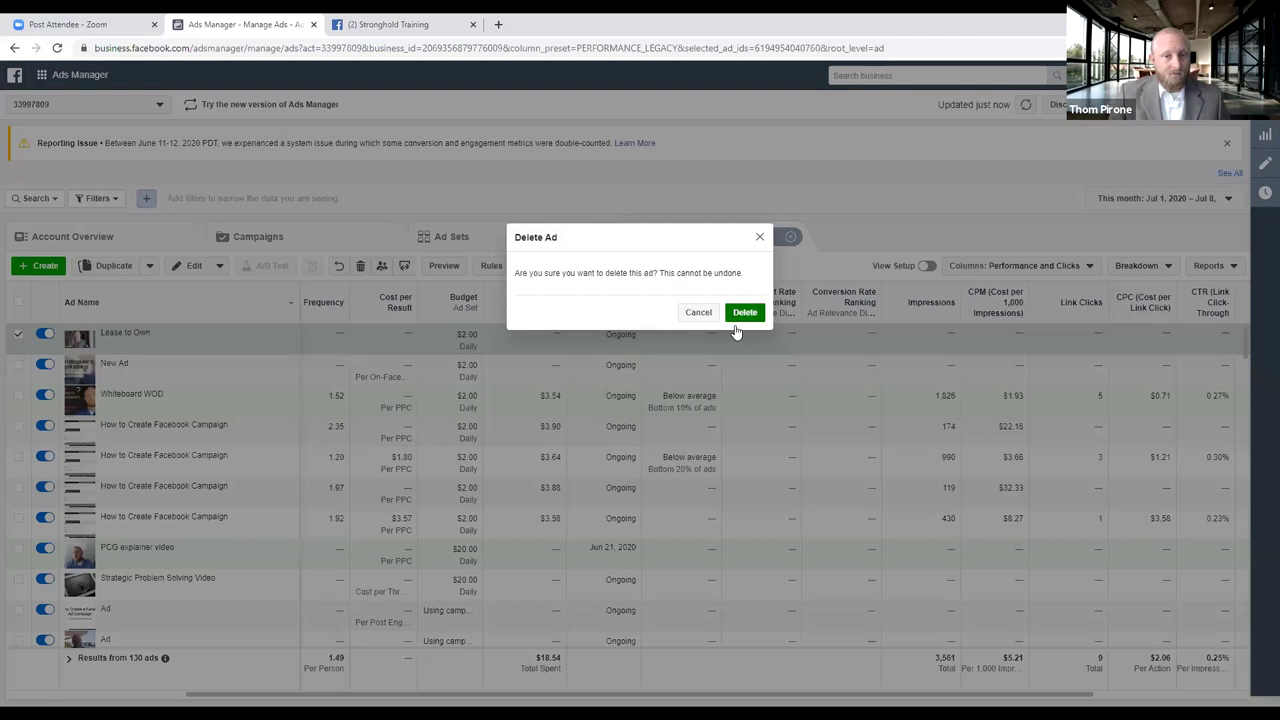
{"action": "left_click", "coordinate": [739, 316]}
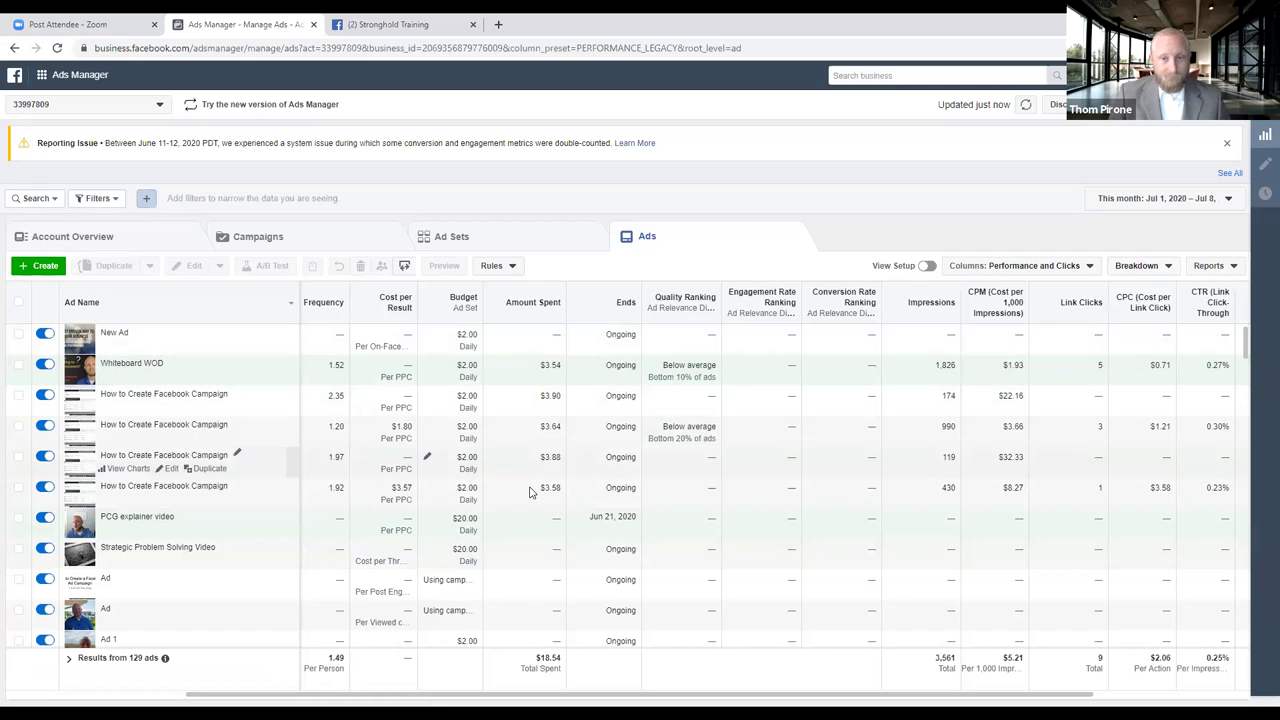
Examine the ads' impressions, CPM, link clicks, CPC and CTR columns, and show the same metrics at campaign level
{"action": "right_click", "coordinate": [763, 680]}
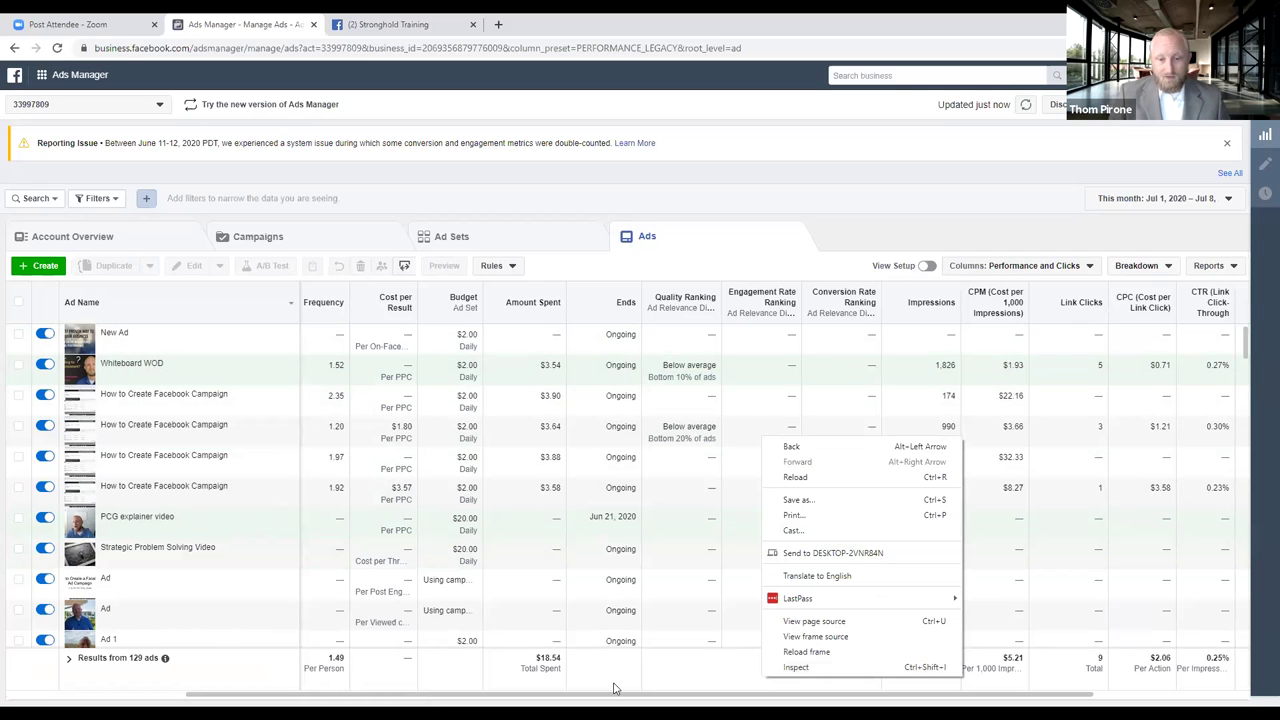
{"action": "left_click", "coordinate": [994, 700]}
{"action": "left_click_drag", "start_coordinate": [994, 700], "coordinate": [1198, 694]}
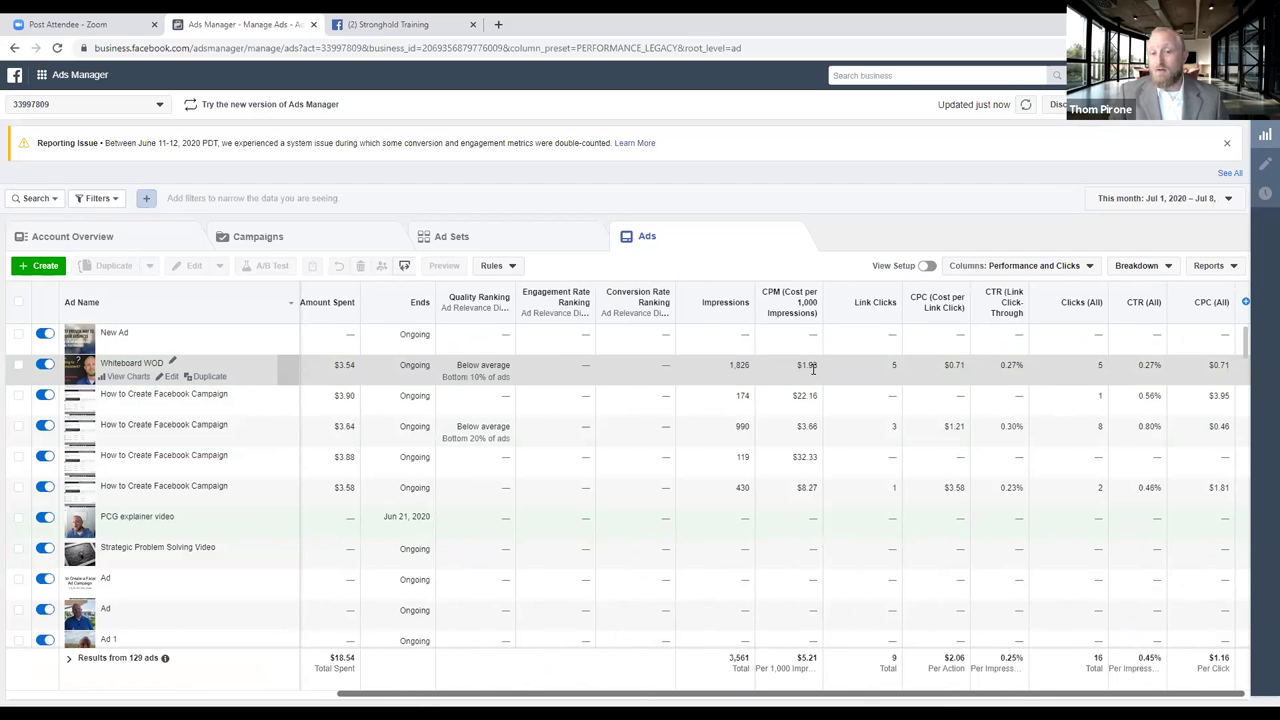
{"action": "left_click_drag", "start_coordinate": [944, 696], "coordinate": [1004, 690]}
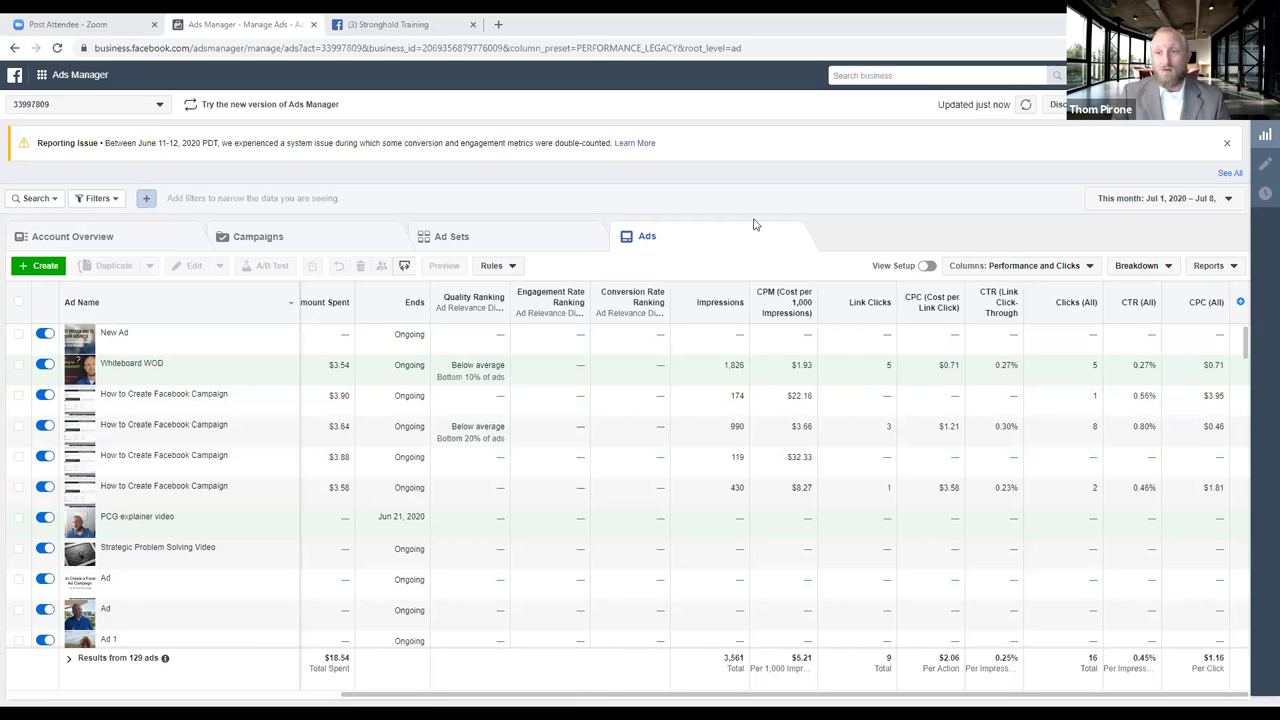
{"action": "left_click", "coordinate": [343, 229]}
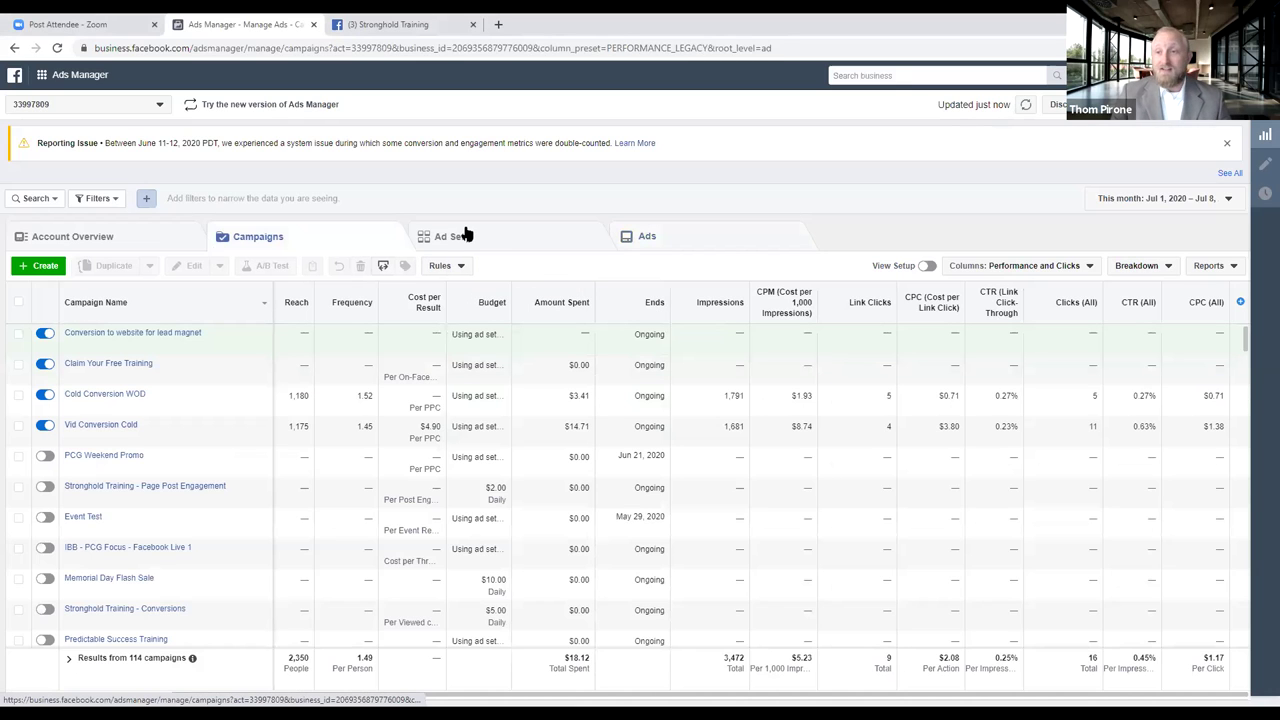